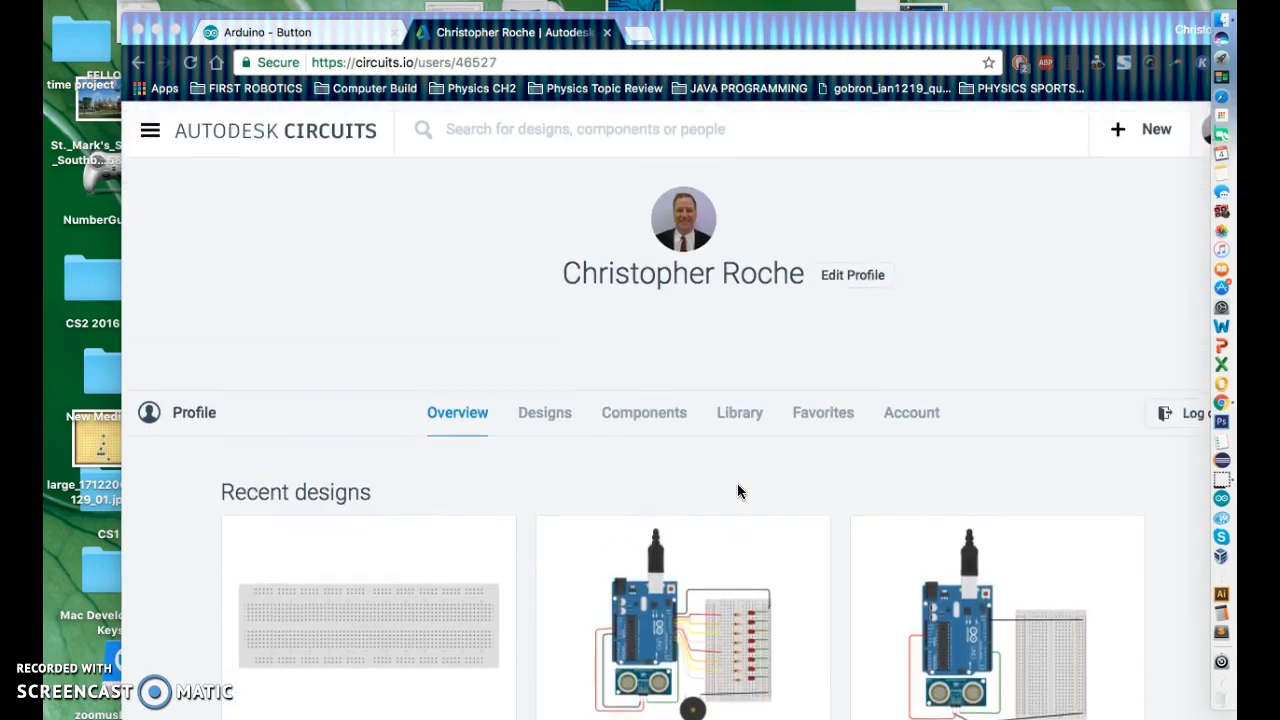
Step: Create a new Electronics Lab circuit from the profile page
{"action": "scroll", "coordinate": [737, 483], "scroll_direction": "down", "scroll_amount": 3}
{"action": "scroll", "coordinate": [737, 483], "scroll_direction": "down", "scroll_amount": 1}
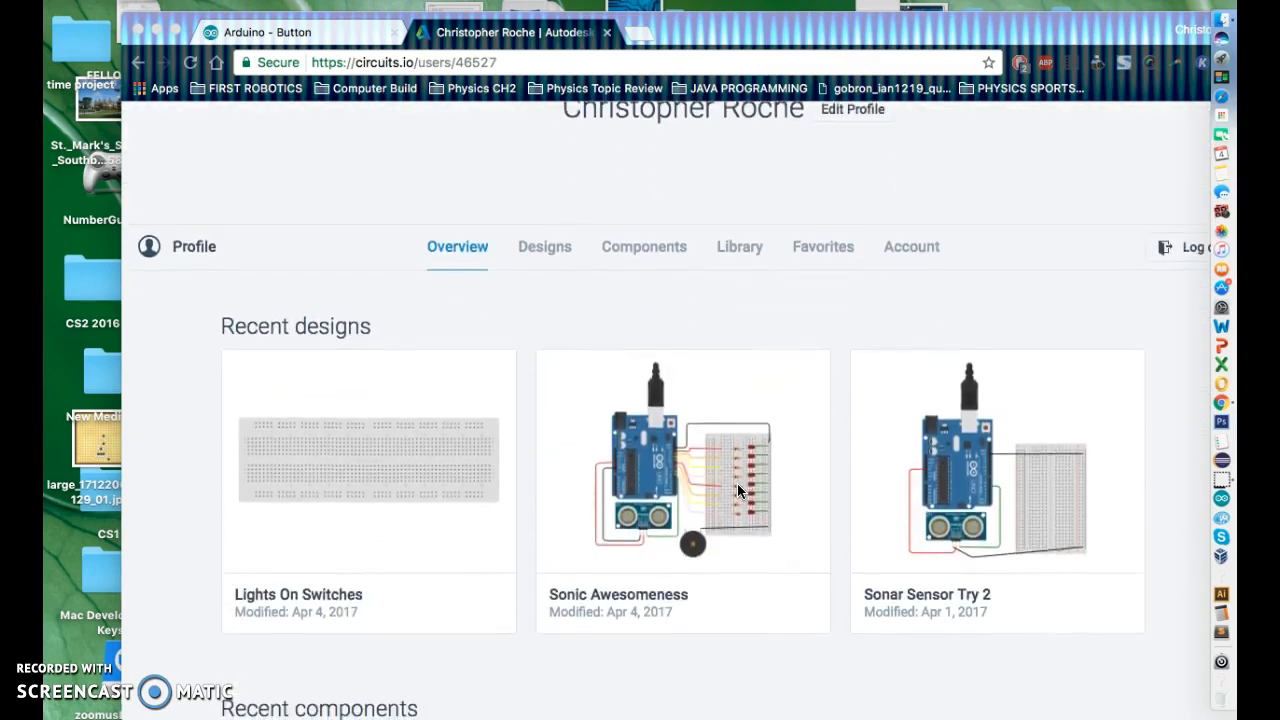
{"action": "scroll", "coordinate": [737, 483], "scroll_direction": "up", "scroll_amount": 3}
{"action": "left_click", "coordinate": [1113, 340]}
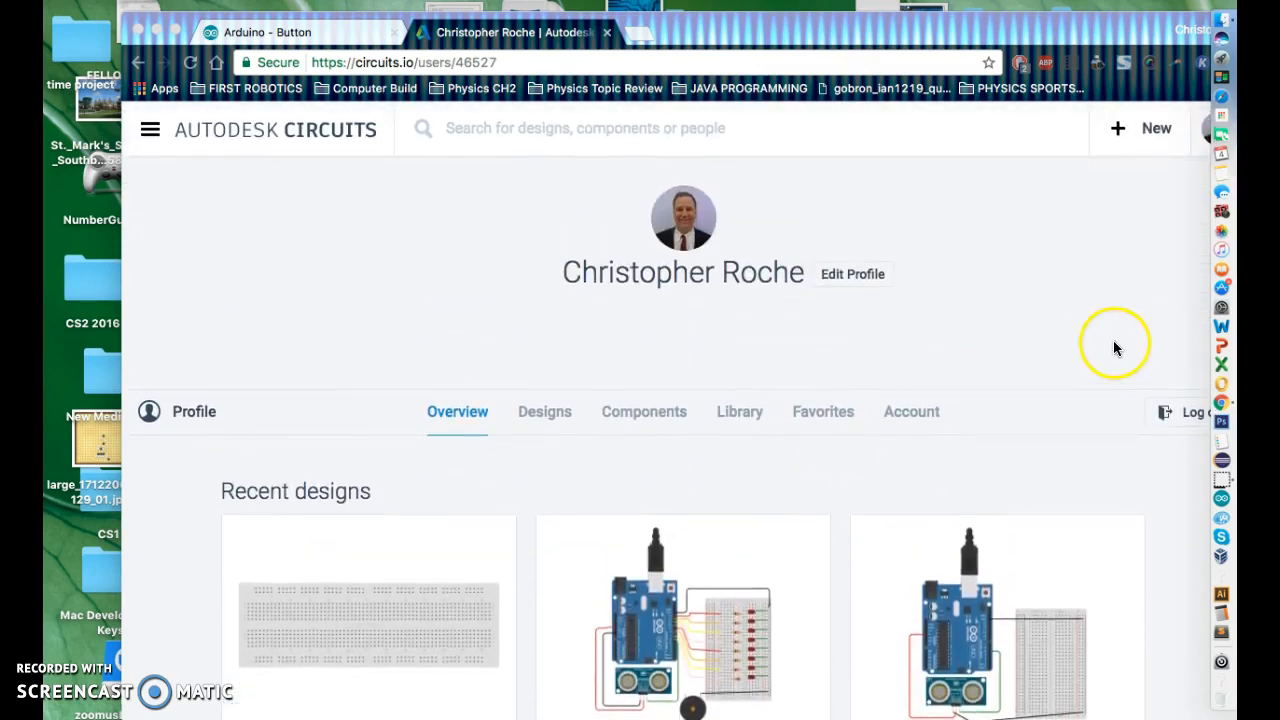
{"action": "left_click", "coordinate": [1150, 130]}
{"action": "left_click", "coordinate": [1126, 182]}
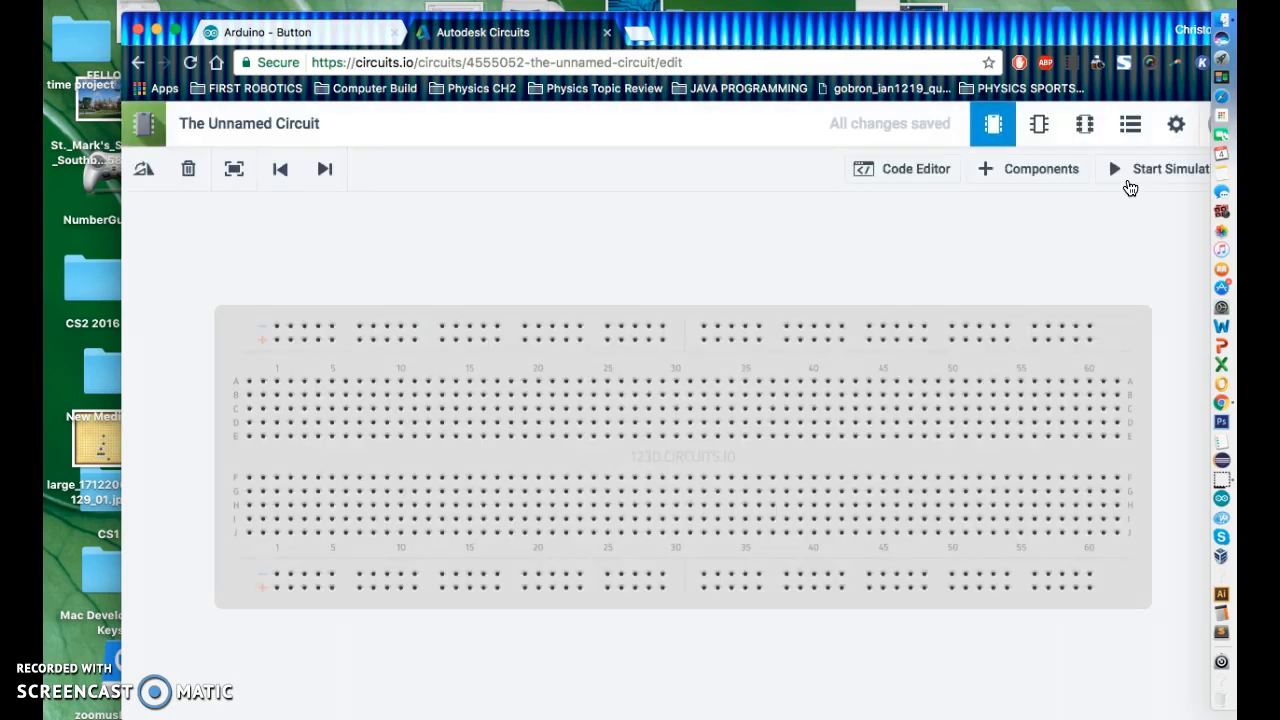
Step: Rename the unnamed circuit as "Switches and Lights"
{"action": "left_click", "coordinate": [271, 124]}
{"action": "left_click", "coordinate": [380, 284]}
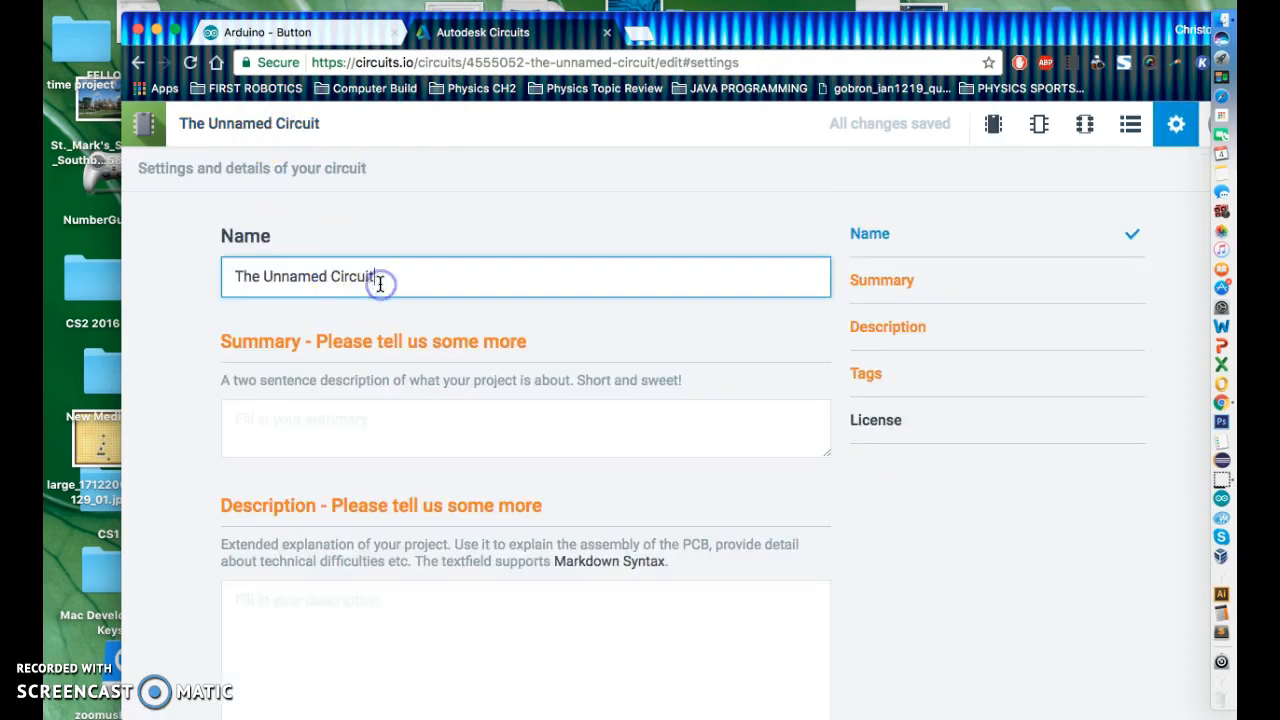
{"action": "triple_click", "coordinate": [348, 280]}
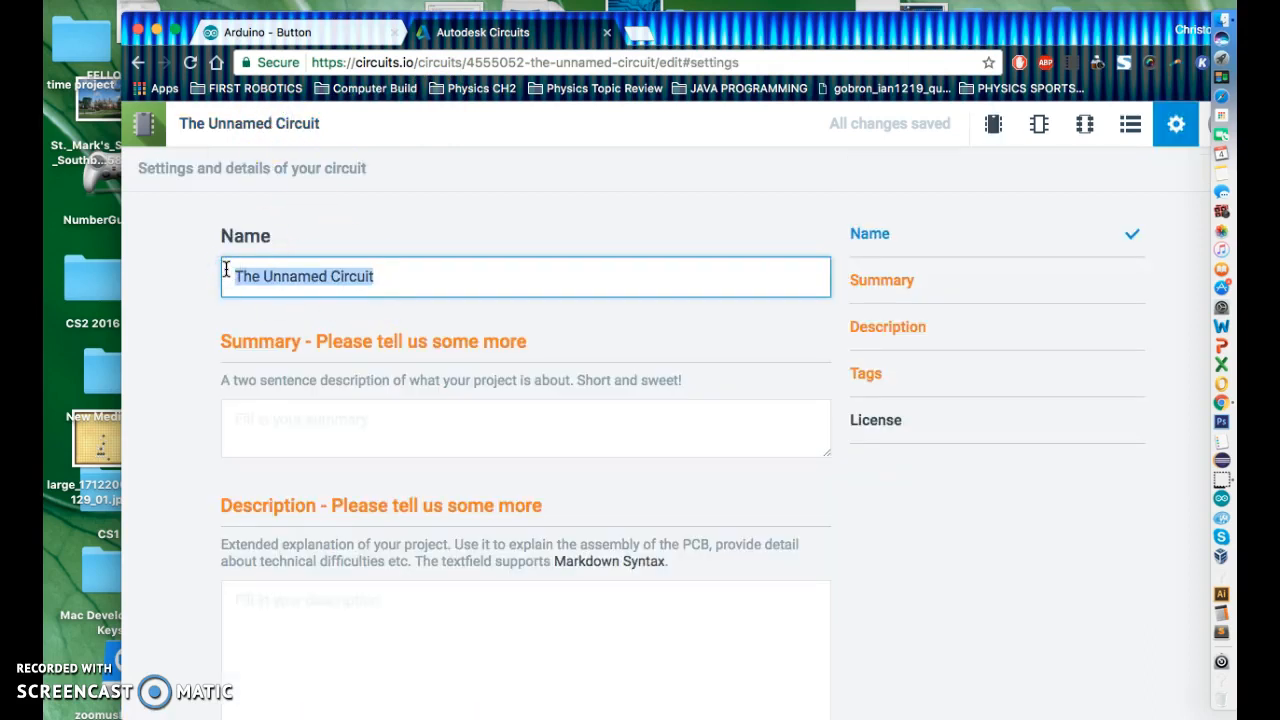
{"action": "type", "text": "Switches and"}
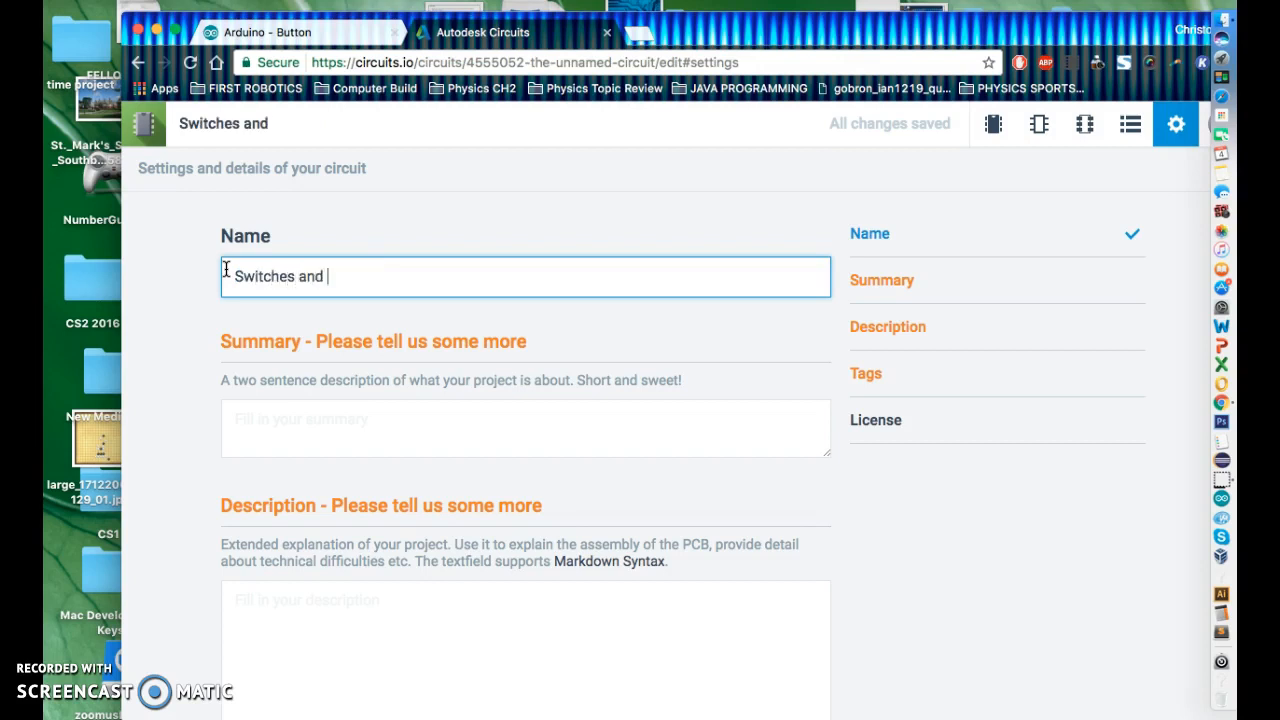
Step: Return to the Electronics Lab overview and reopen the Switches and Lights circuit for editing
{"action": "left_click", "coordinate": [140, 128]}
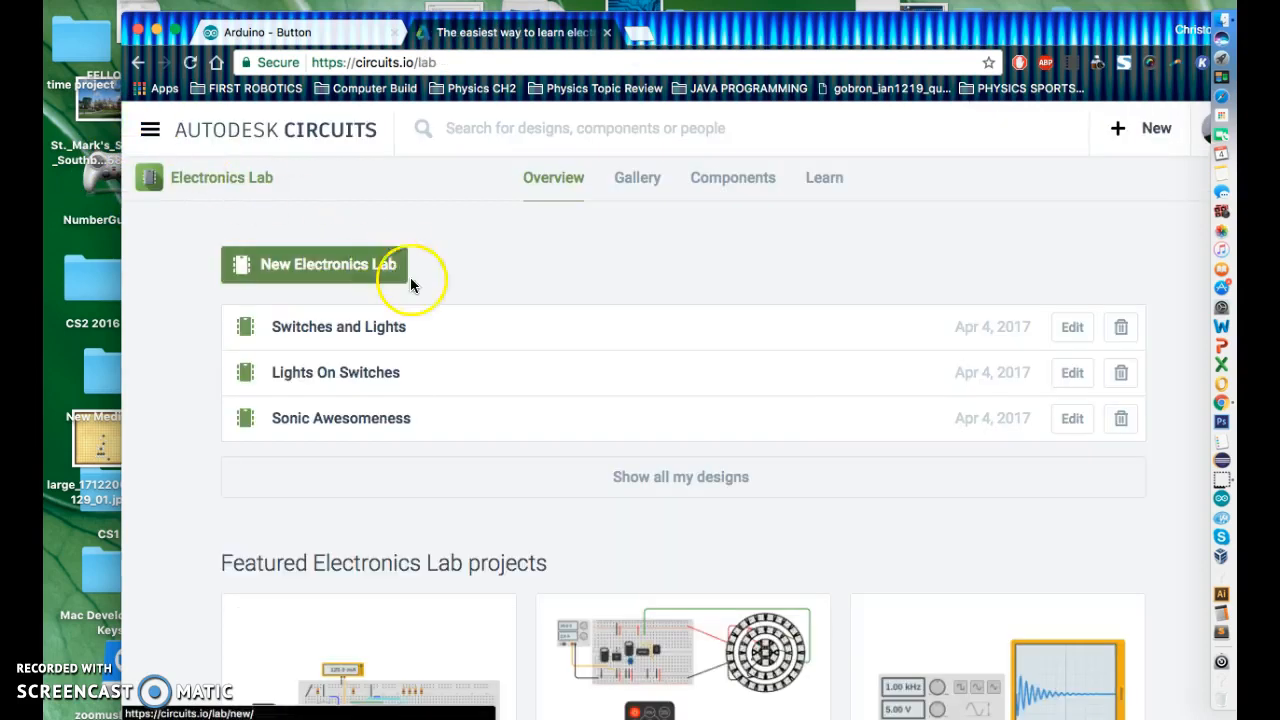
{"action": "left_click", "coordinate": [369, 334]}
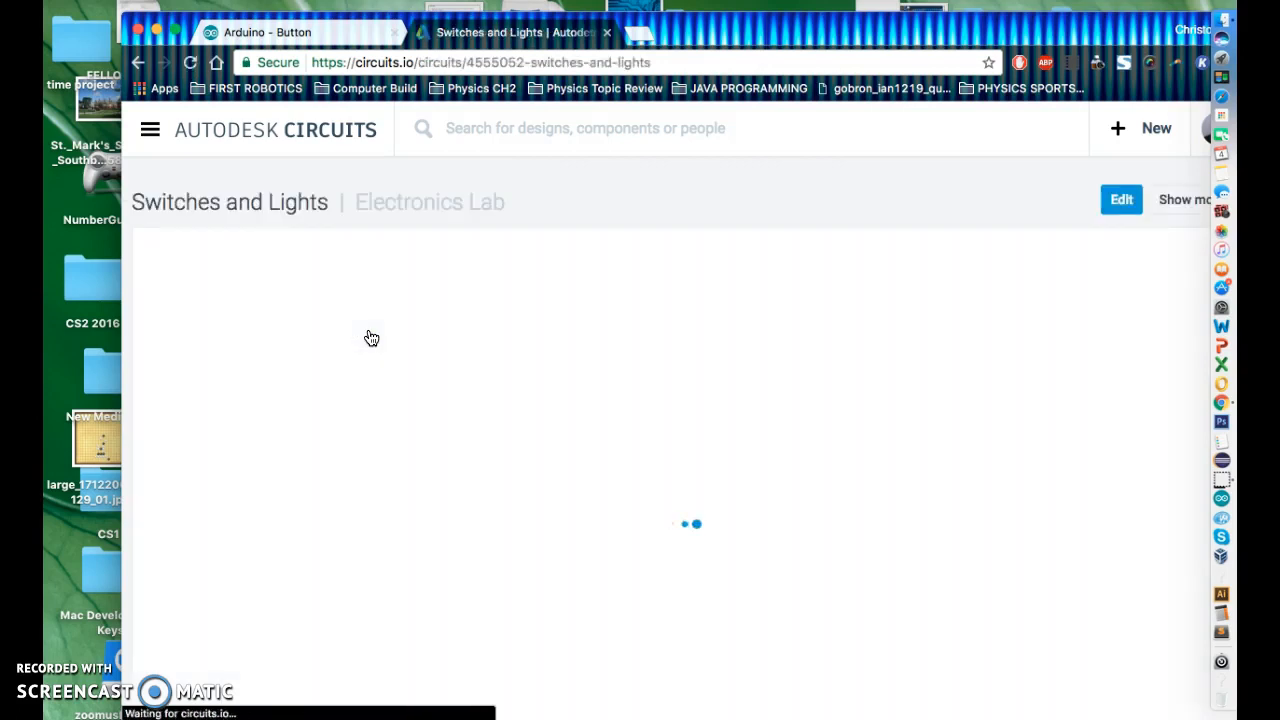
{"action": "left_click", "coordinate": [660, 580]}
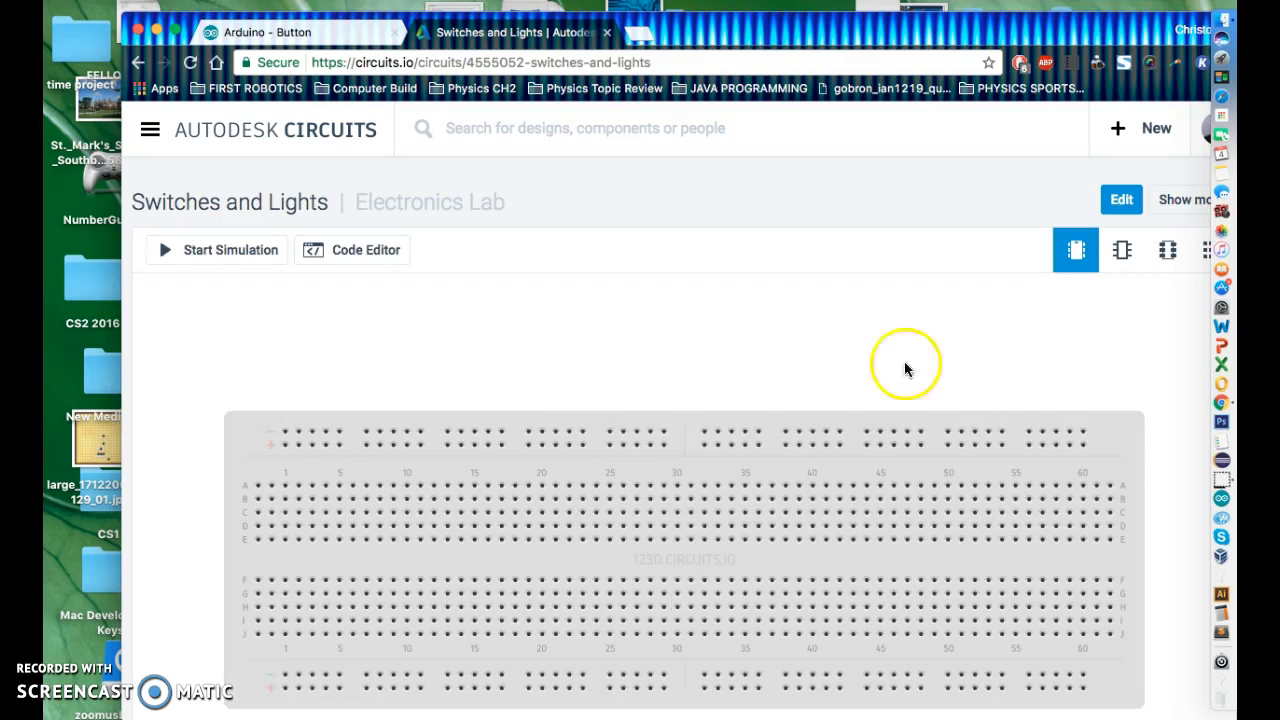
{"action": "left_click_drag", "start_coordinate": [1050, 24], "coordinate": [1016, 9]}
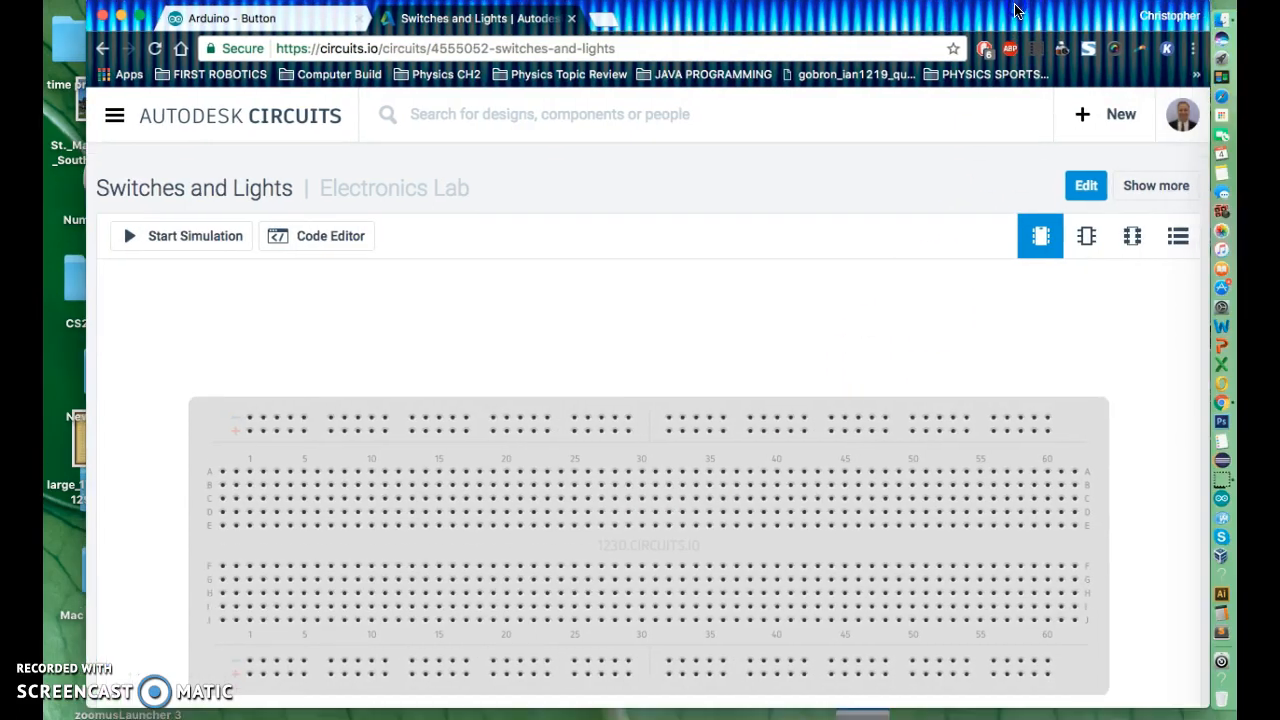
{"action": "scroll", "coordinate": [922, 364], "scroll_direction": "down", "scroll_amount": 3}
{"action": "scroll", "coordinate": [922, 364], "scroll_direction": "up", "scroll_amount": 3}
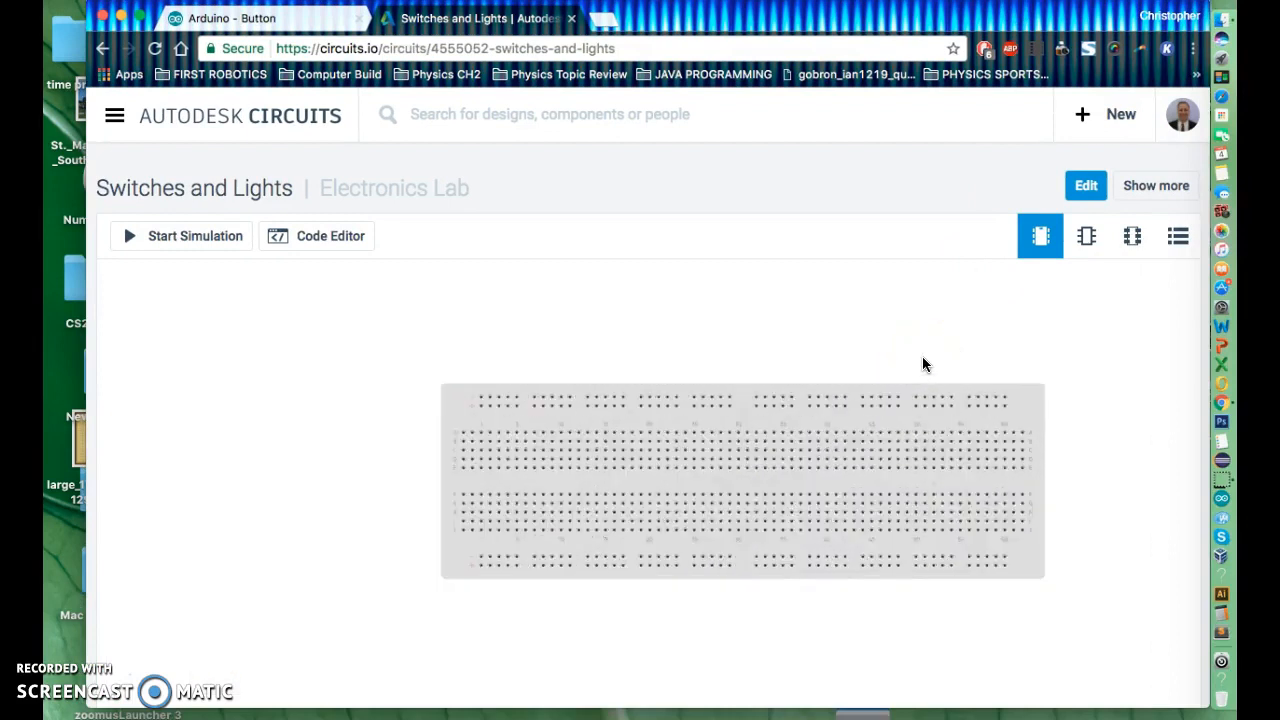
{"action": "left_click", "coordinate": [1087, 187]}
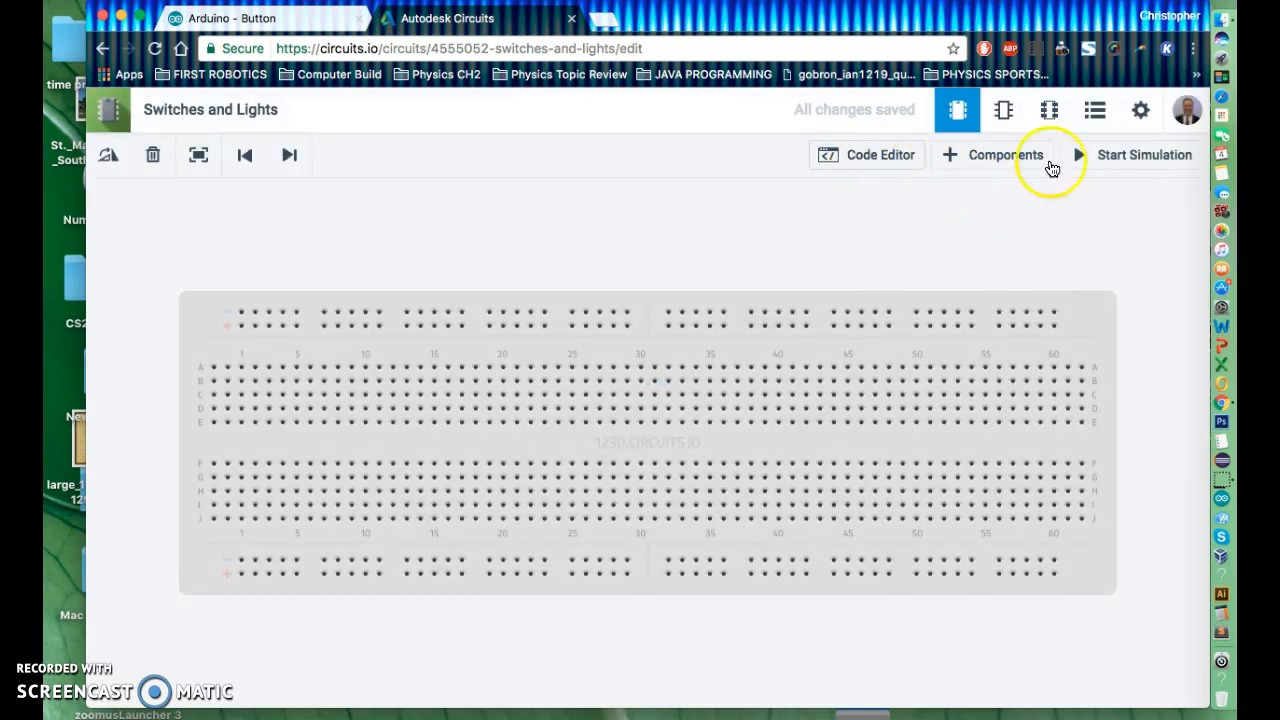
Step: Place three red LEDs in a row above the breadboard
{"action": "left_click", "coordinate": [997, 157]}
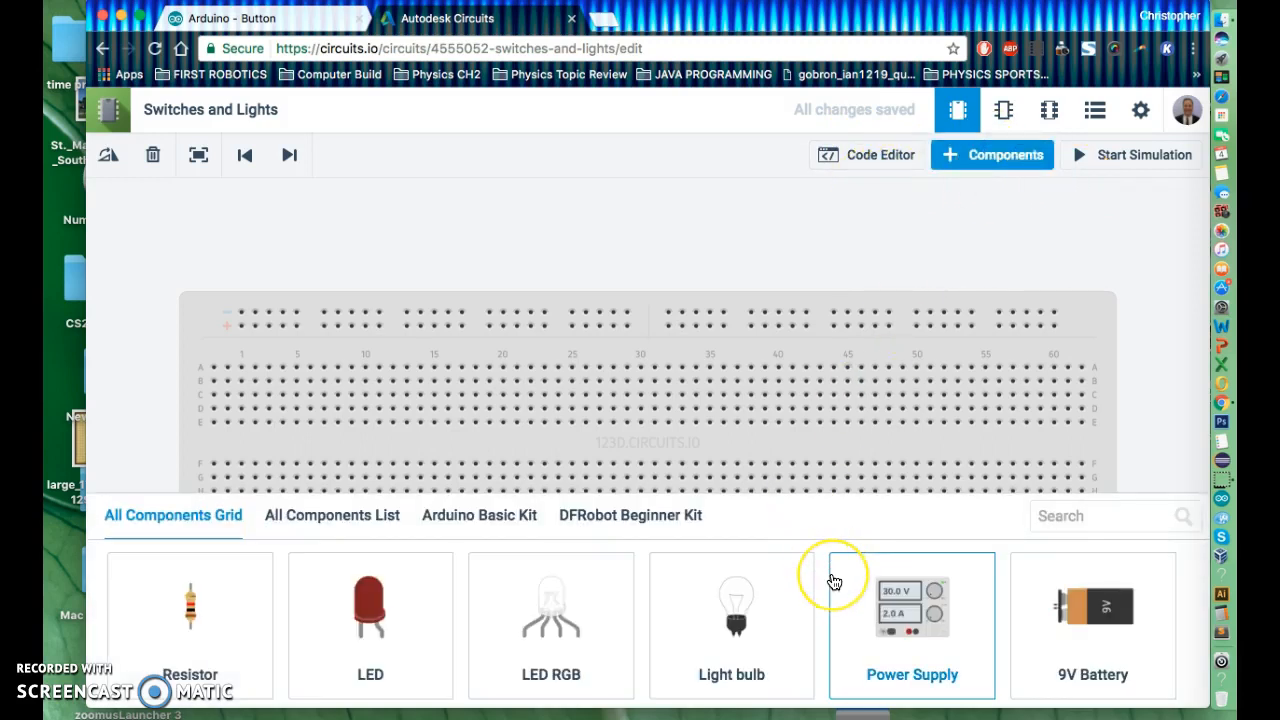
{"action": "scroll", "coordinate": [829, 565], "scroll_direction": "down", "scroll_amount": 3}
{"action": "scroll", "coordinate": [833, 582], "scroll_direction": "up", "scroll_amount": 3}
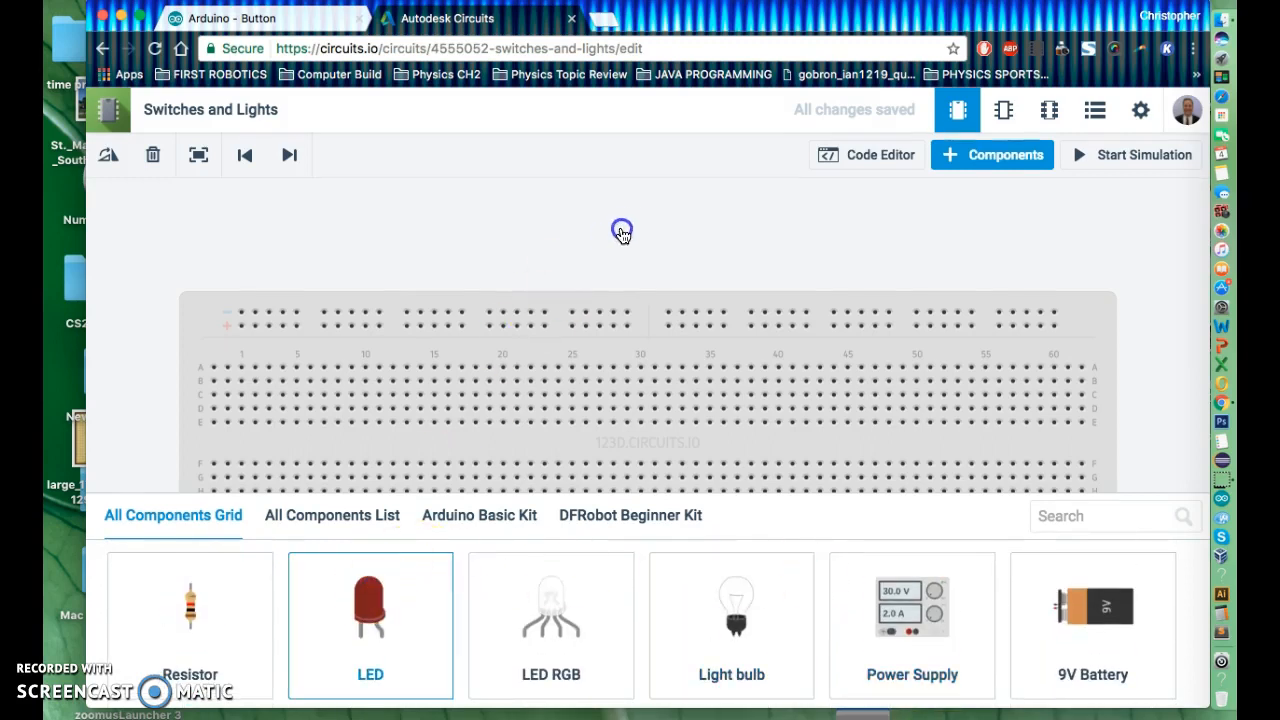
{"action": "left_click_drag", "start_coordinate": [633, 221], "coordinate": [633, 219]}
{"action": "left_click_drag", "start_coordinate": [369, 611], "coordinate": [688, 224]}
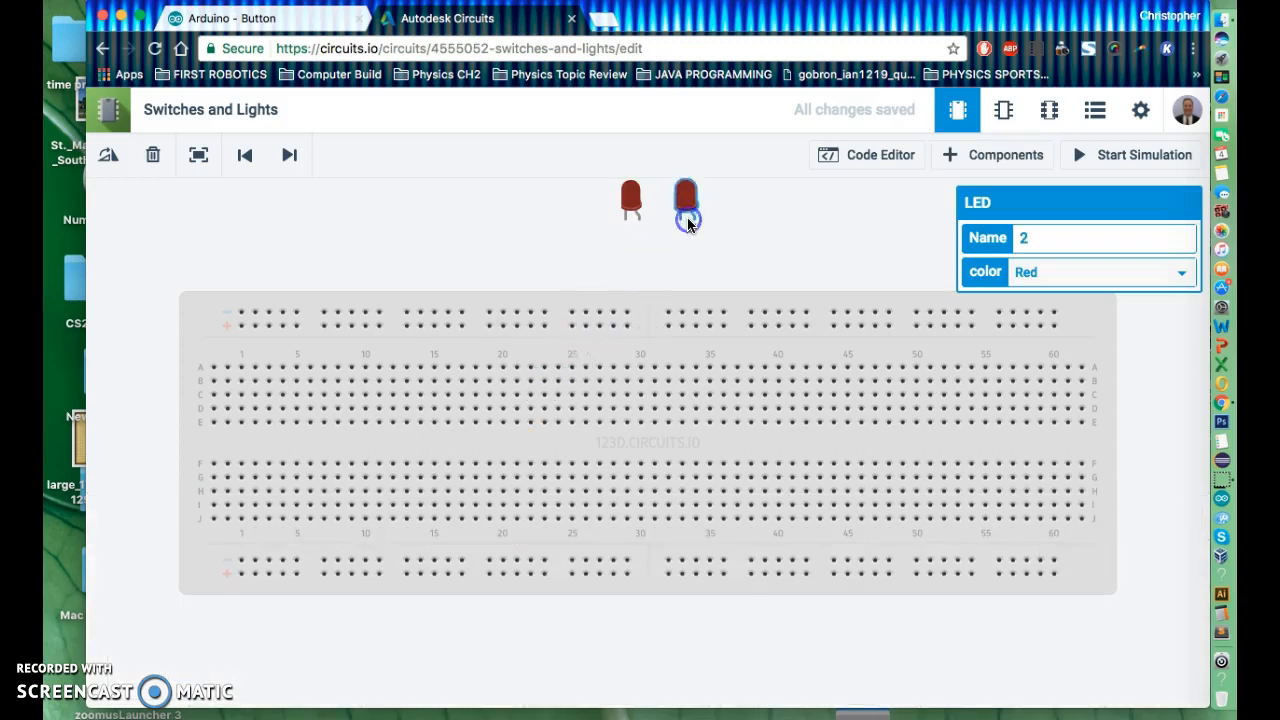
{"action": "left_click_drag", "start_coordinate": [366, 614], "coordinate": [741, 226]}
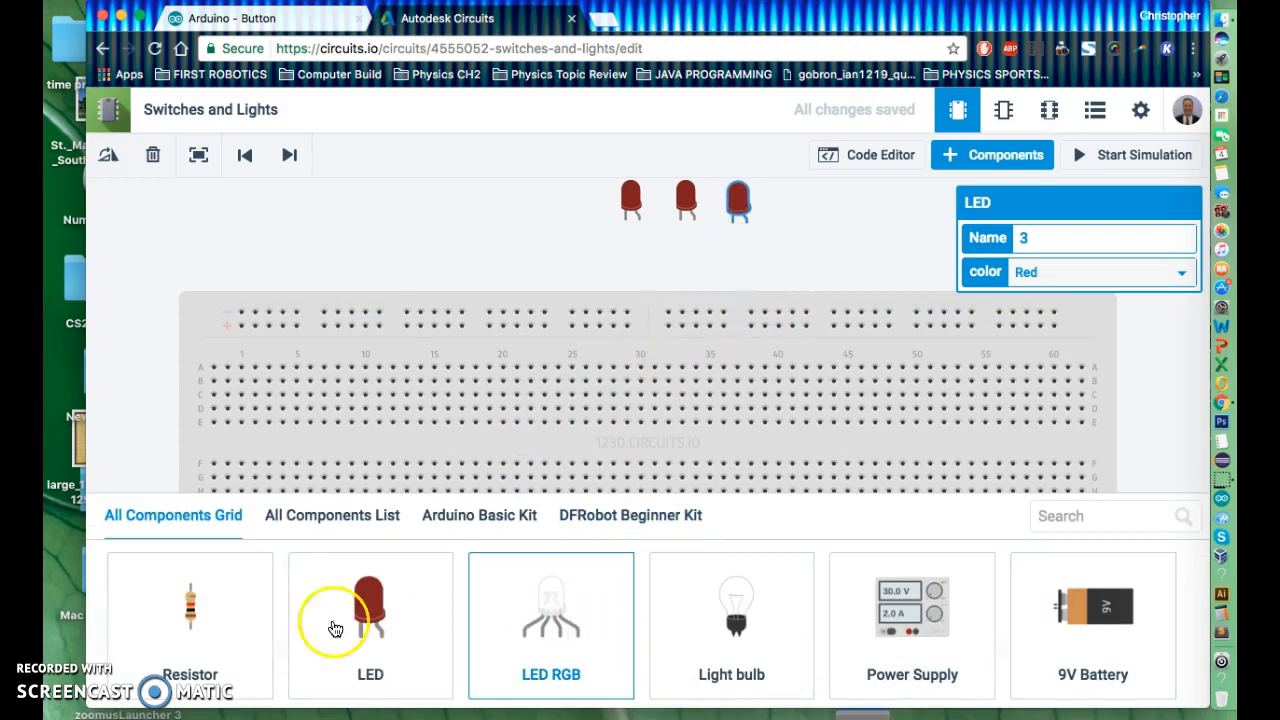
Step: Place three resistors above the breadboard, beside the row of LEDs
{"action": "left_click_drag", "start_coordinate": [213, 625], "coordinate": [518, 233]}
{"action": "left_click_drag", "start_coordinate": [190, 600], "coordinate": [470, 220]}
{"action": "left_click_drag", "start_coordinate": [243, 583], "coordinate": [455, 215]}
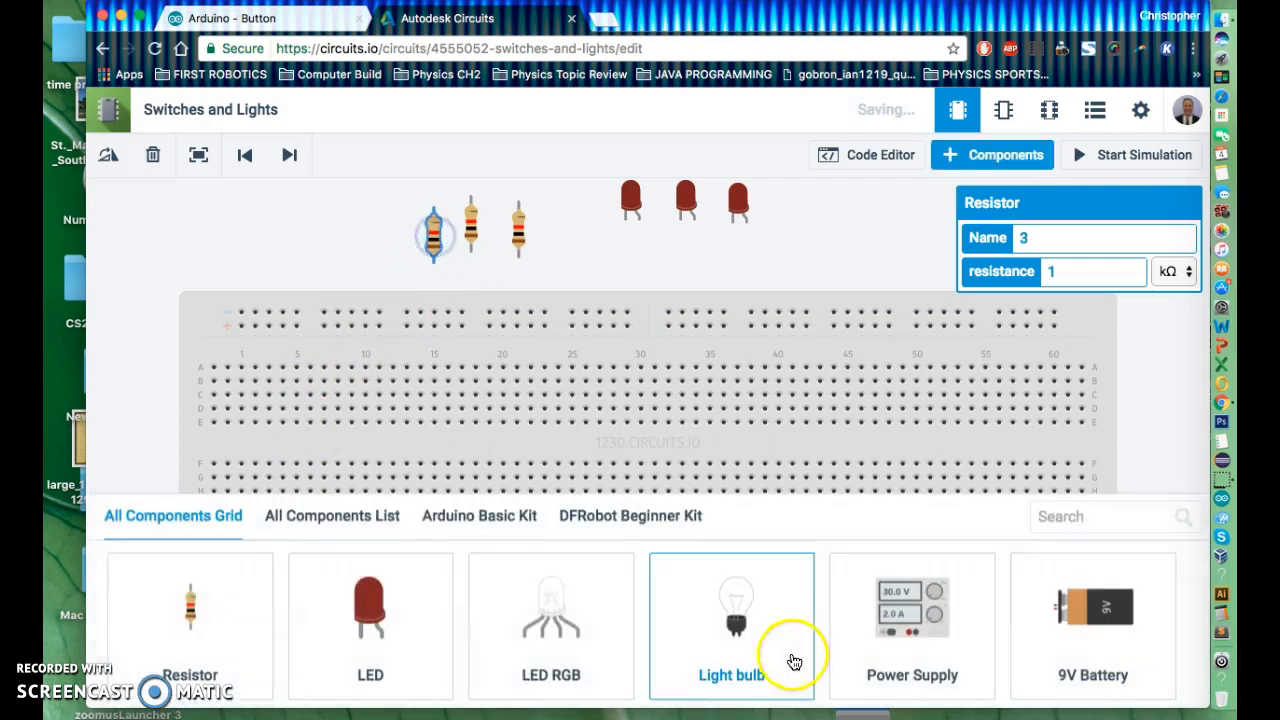
Step: Add an Arduino Uno R3 below the resistors, over the left part of the breadboard
{"action": "scroll", "coordinate": [791, 678], "scroll_direction": "down", "scroll_amount": 5}
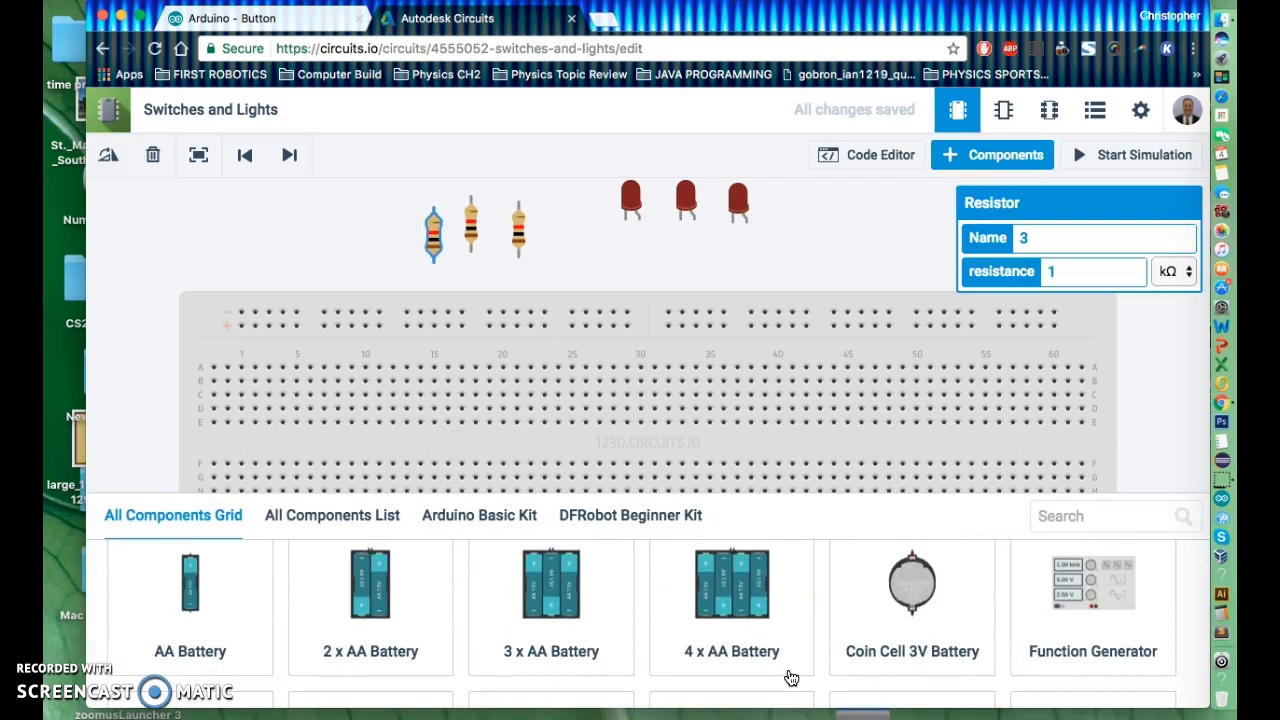
{"action": "scroll", "coordinate": [791, 678], "scroll_direction": "down", "scroll_amount": 10}
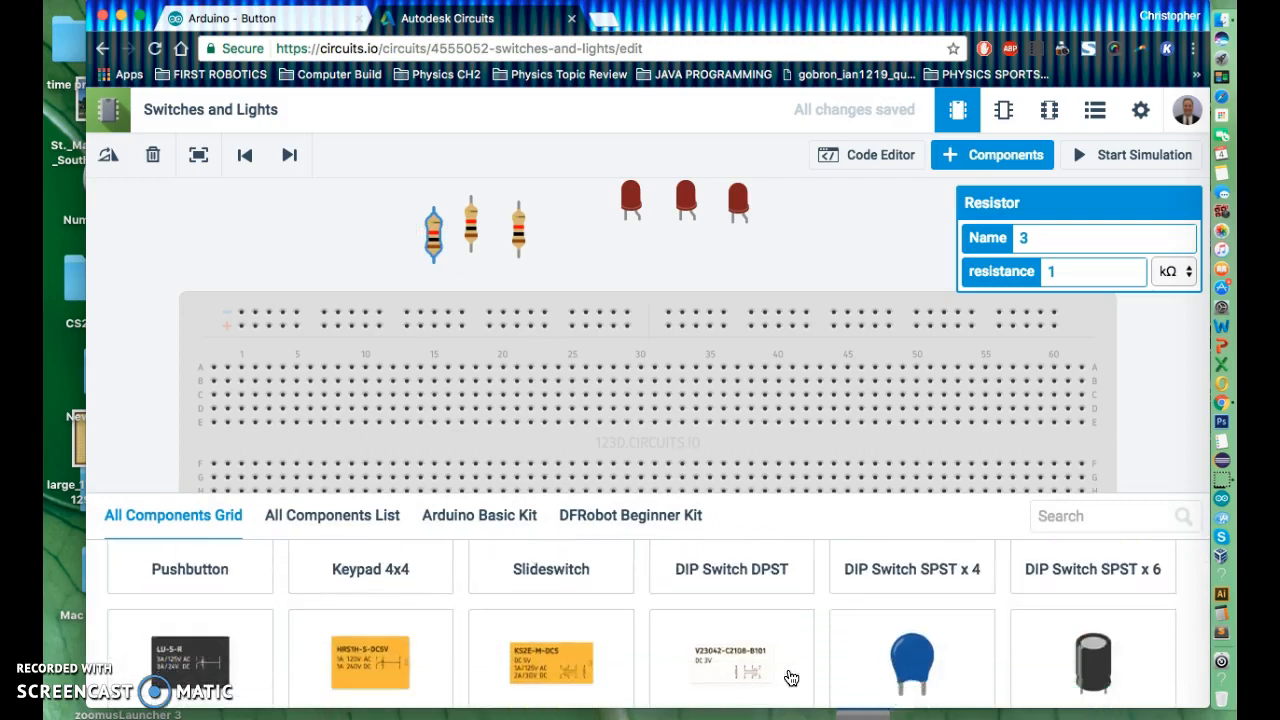
{"action": "scroll", "coordinate": [789, 678], "scroll_direction": "down", "scroll_amount": 3}
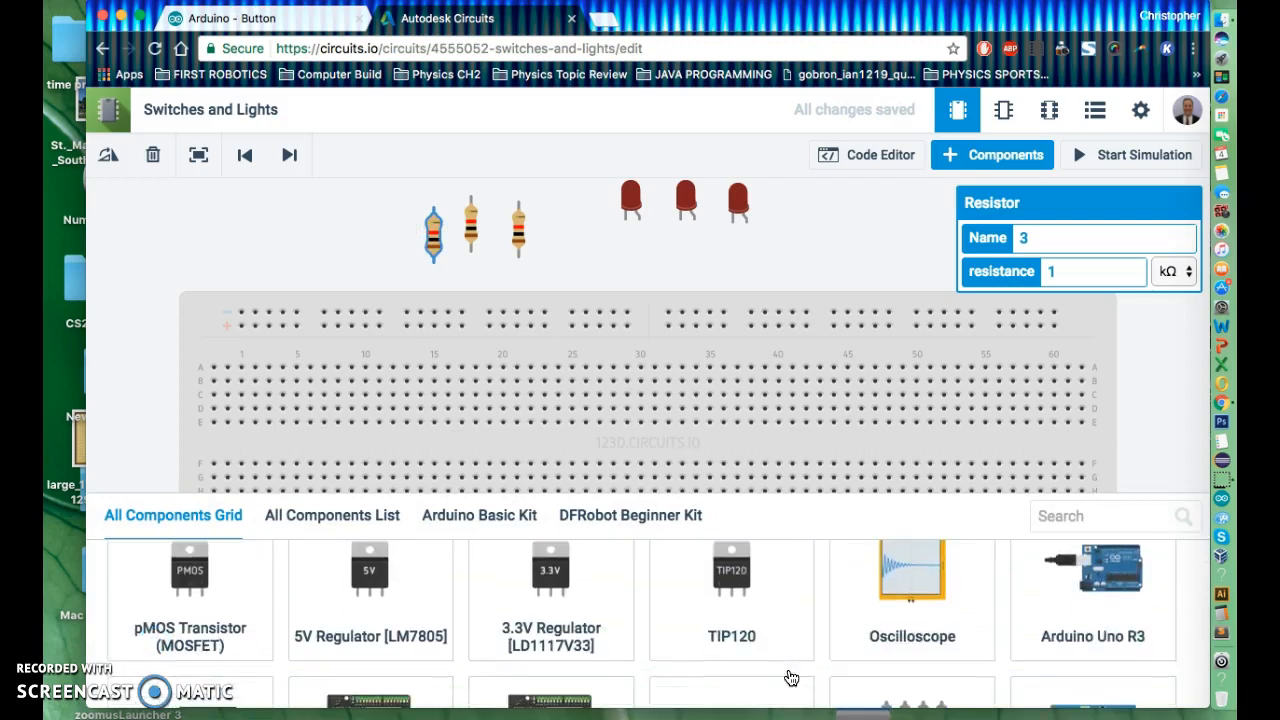
{"action": "left_click", "coordinate": [1099, 583]}
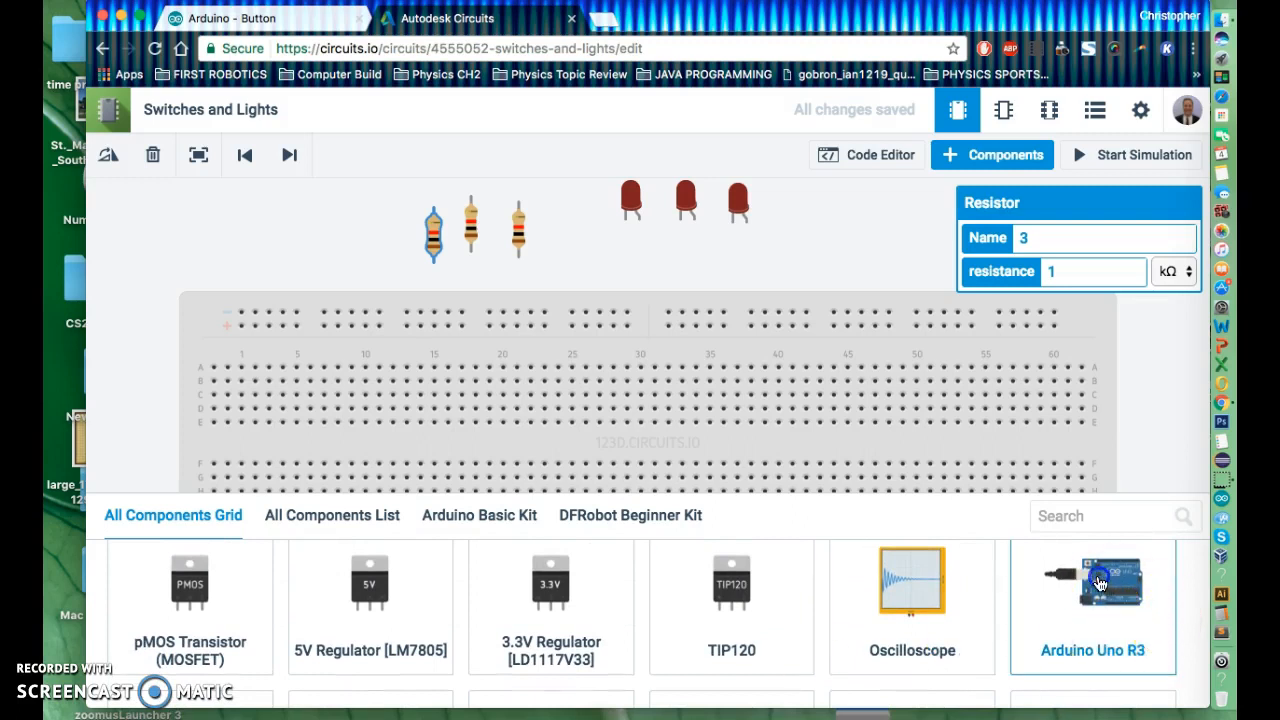
{"action": "left_click_drag", "start_coordinate": [275, 268], "coordinate": [333, 534]}
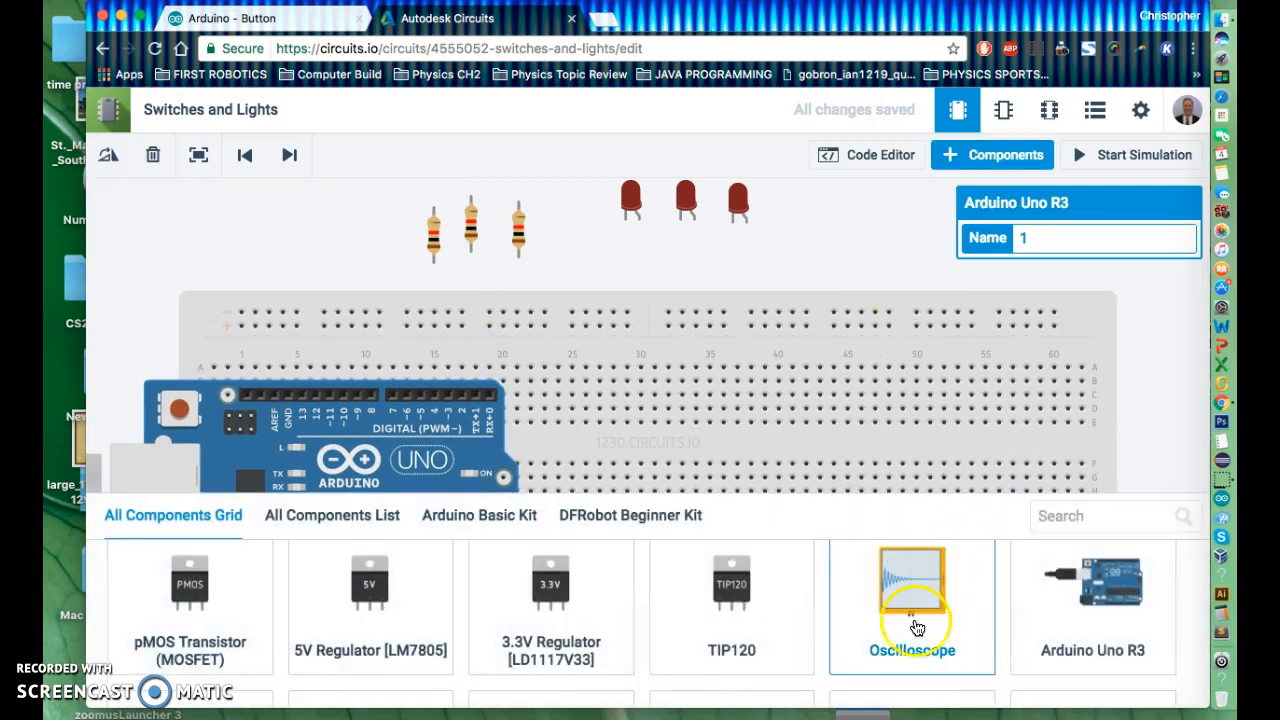
Step: Add a Breadboard Small to the right of the Arduino, below the LEDs
{"action": "scroll", "coordinate": [888, 660], "scroll_direction": "down", "scroll_amount": 3}
{"action": "scroll", "coordinate": [888, 660], "scroll_direction": "down", "scroll_amount": 5}
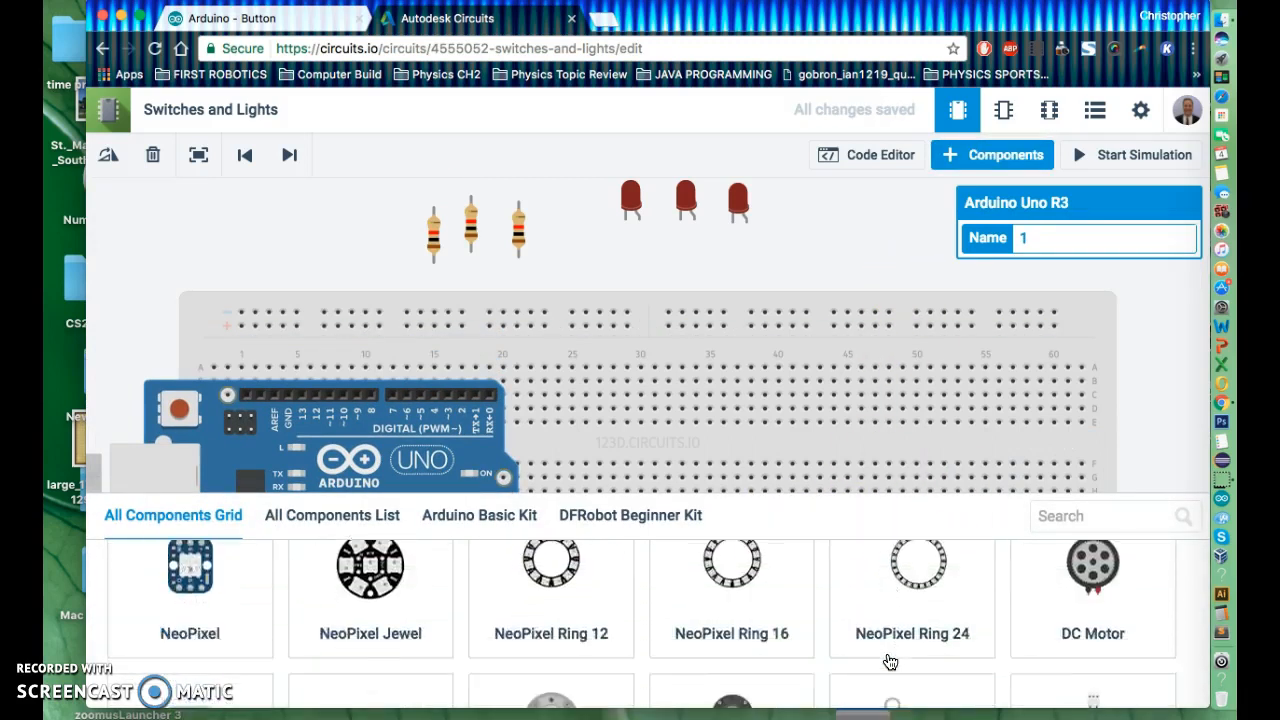
{"action": "scroll", "coordinate": [888, 665], "scroll_direction": "down", "scroll_amount": 2}
{"action": "scroll", "coordinate": [889, 660], "scroll_direction": "up", "scroll_amount": 2}
{"action": "left_click", "coordinate": [1058, 623]}
{"action": "left_click", "coordinate": [1079, 606]}
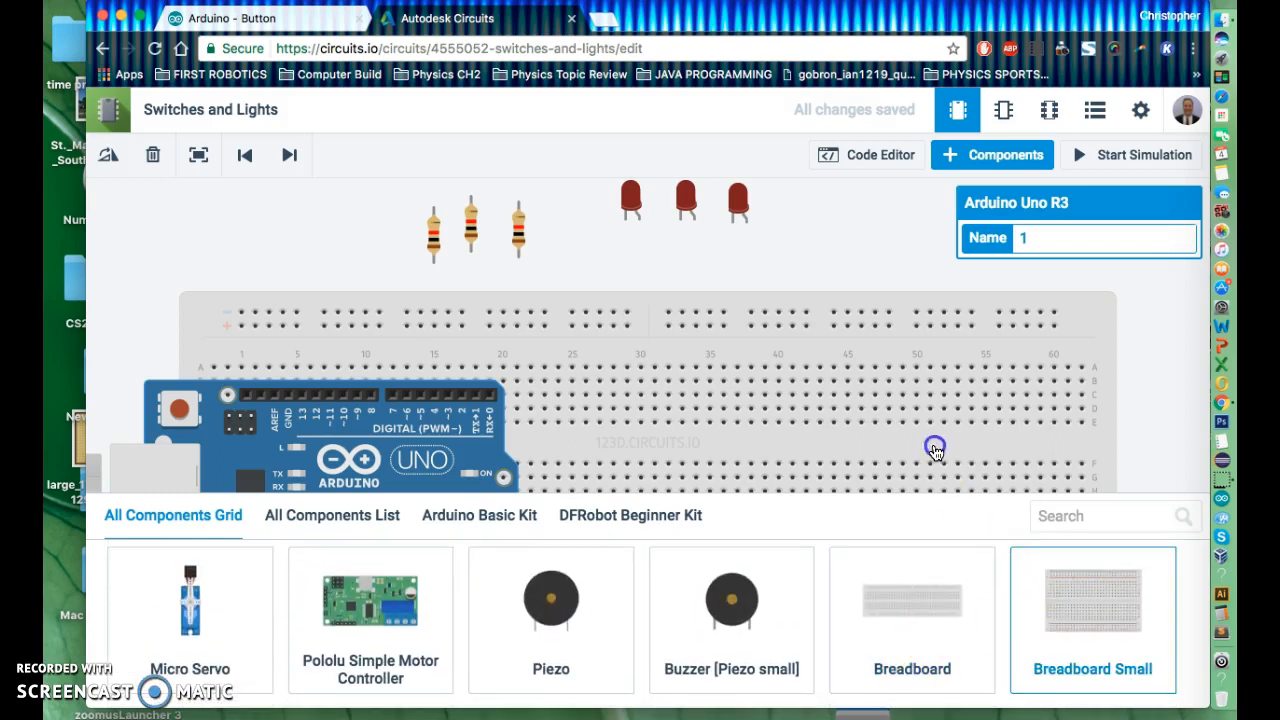
{"action": "left_click", "coordinate": [905, 387]}
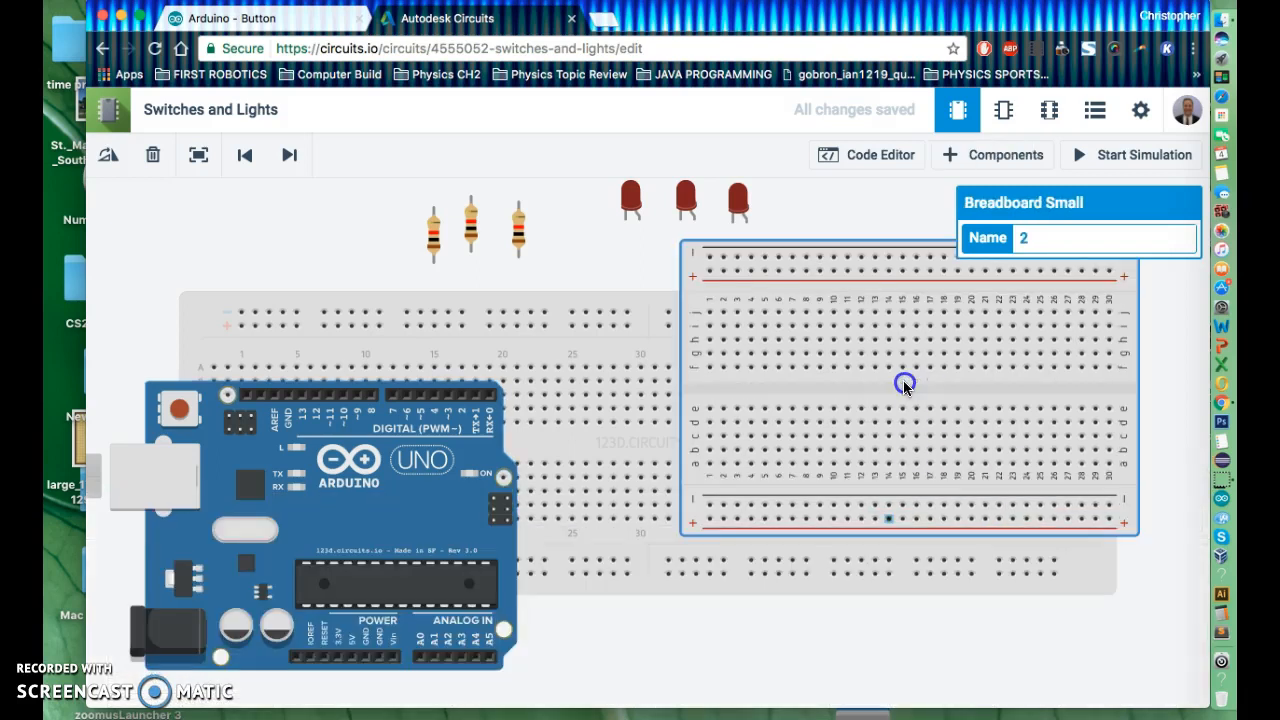
Step: Delete the original large breadboard behind the Arduino and the small breadboard
{"action": "left_click", "coordinate": [577, 296]}
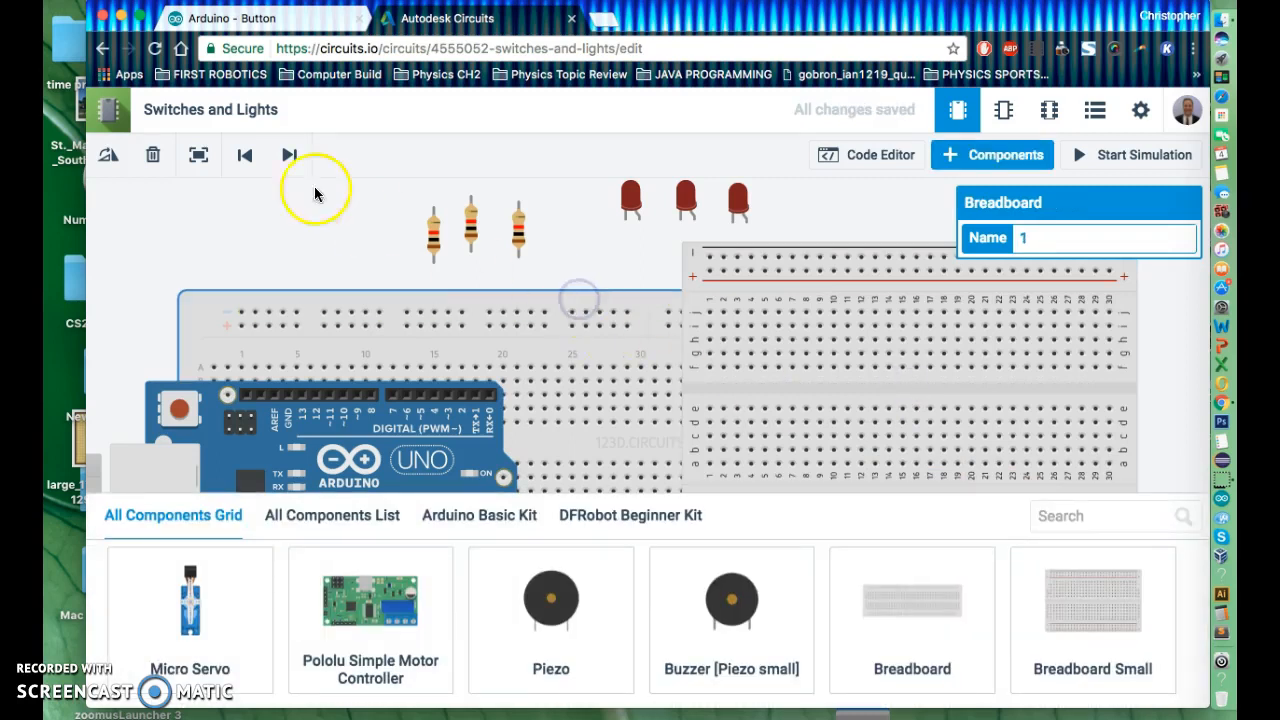
{"action": "left_click", "coordinate": [150, 160]}
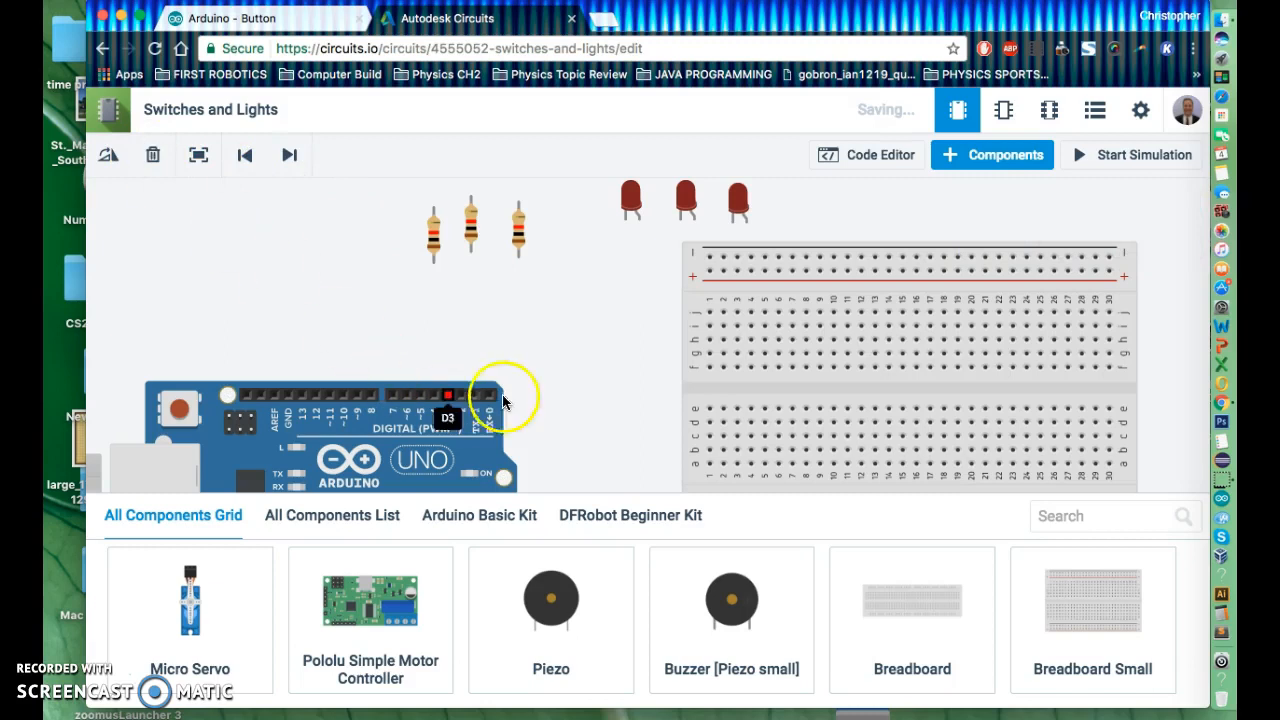
{"action": "left_click", "coordinate": [547, 382]}
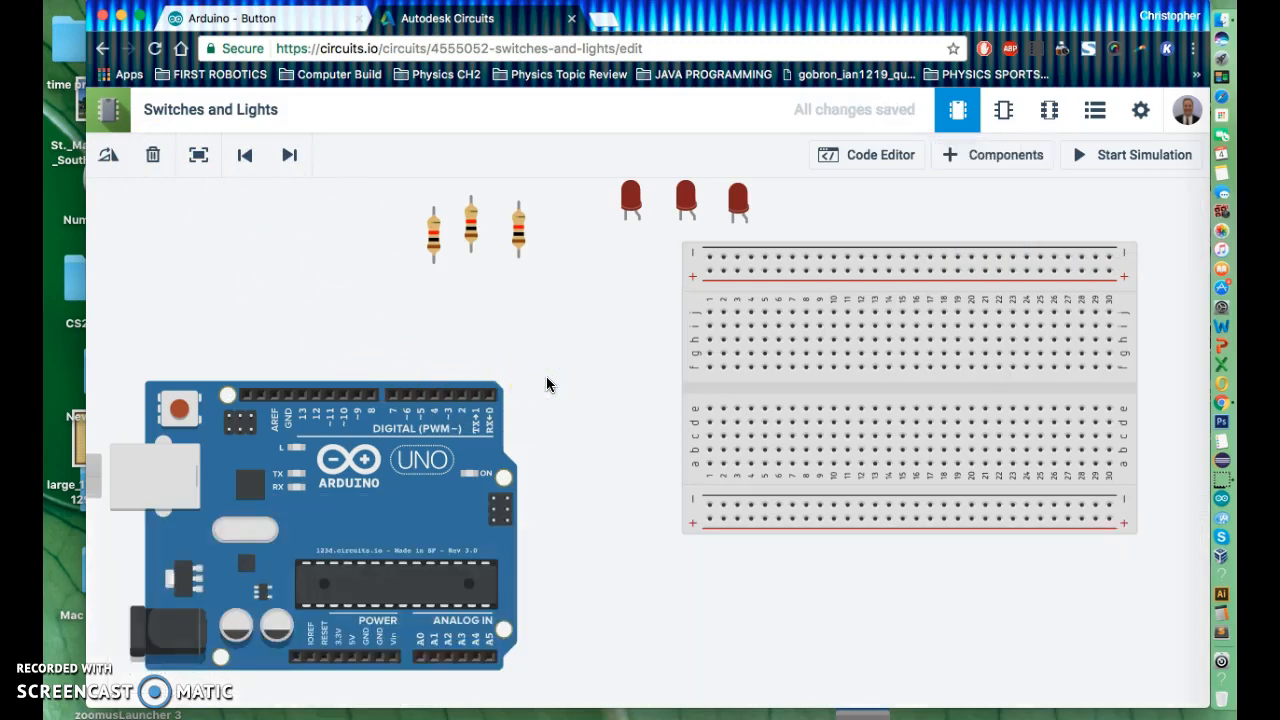
Step: Browse the full component library to find a pushbutton
{"action": "left_click", "coordinate": [1012, 154]}
{"action": "scroll", "coordinate": [679, 629], "scroll_direction": "down", "scroll_amount": 5}
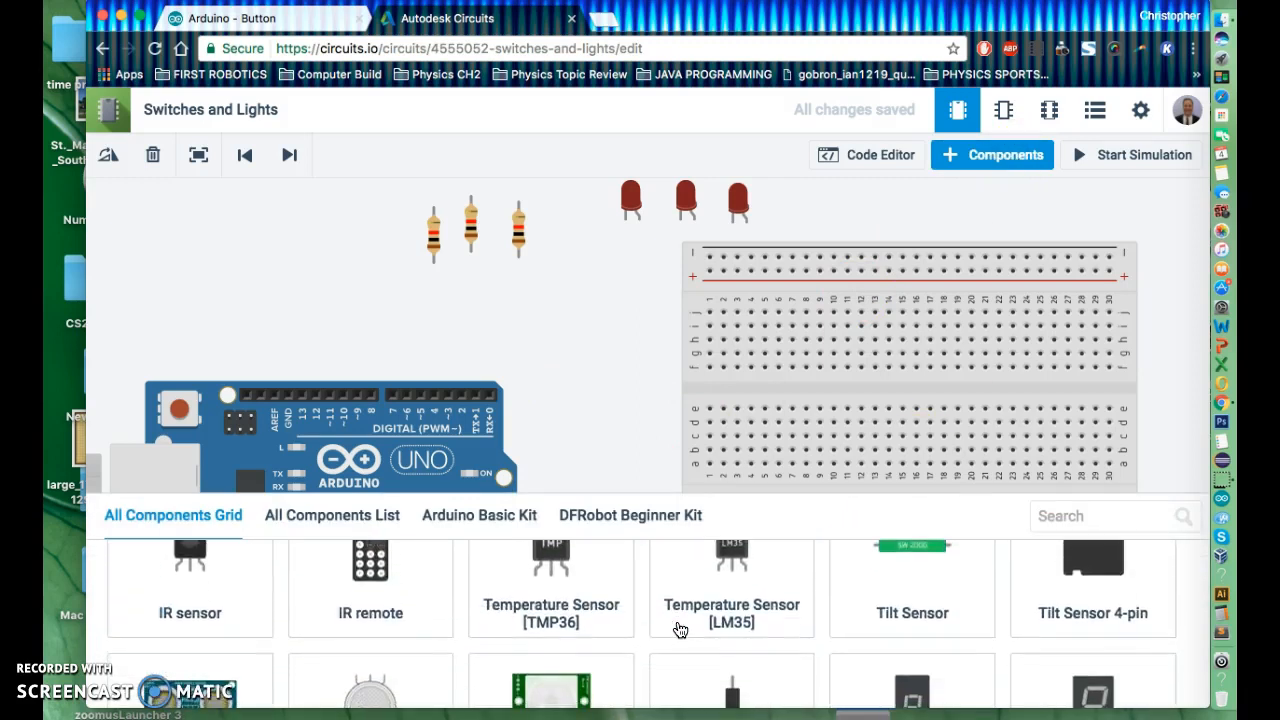
{"action": "scroll", "coordinate": [679, 629], "scroll_direction": "down", "scroll_amount": 3}
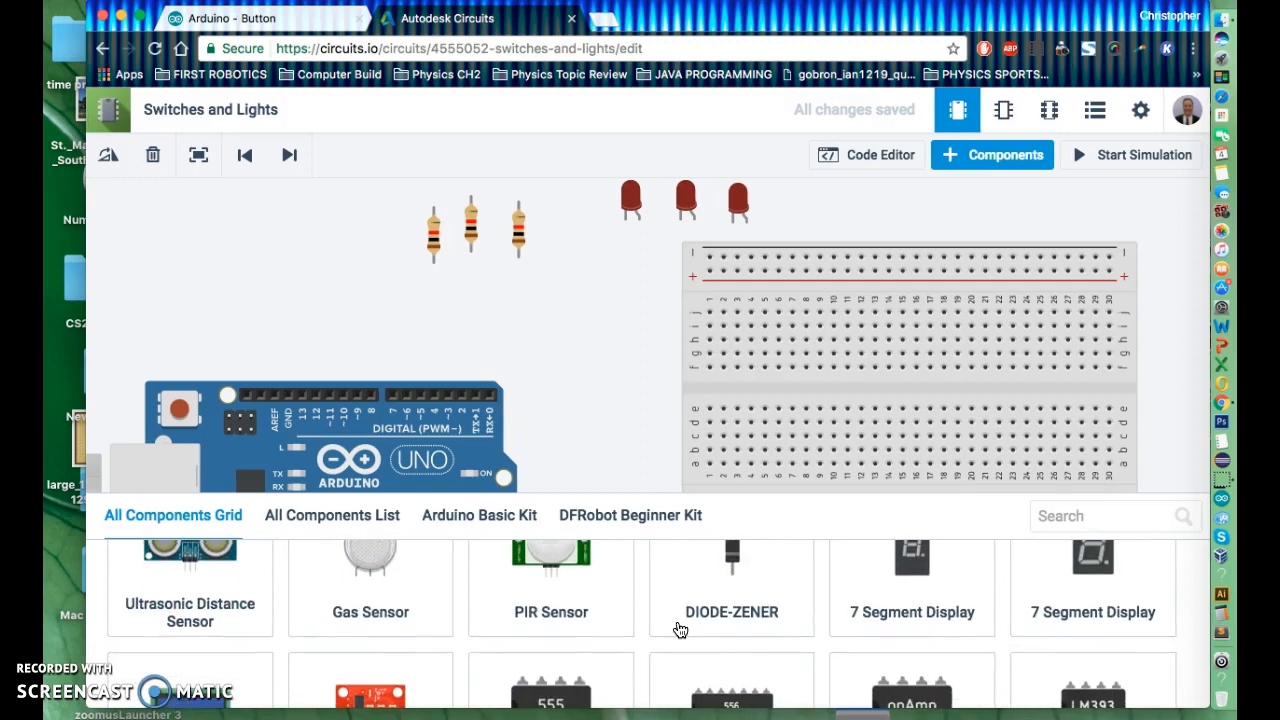
{"action": "scroll", "coordinate": [679, 629], "scroll_direction": "down", "scroll_amount": 4}
{"action": "scroll", "coordinate": [679, 629], "scroll_direction": "down", "scroll_amount": 4}
{"action": "scroll", "coordinate": [679, 629], "scroll_direction": "down", "scroll_amount": 5}
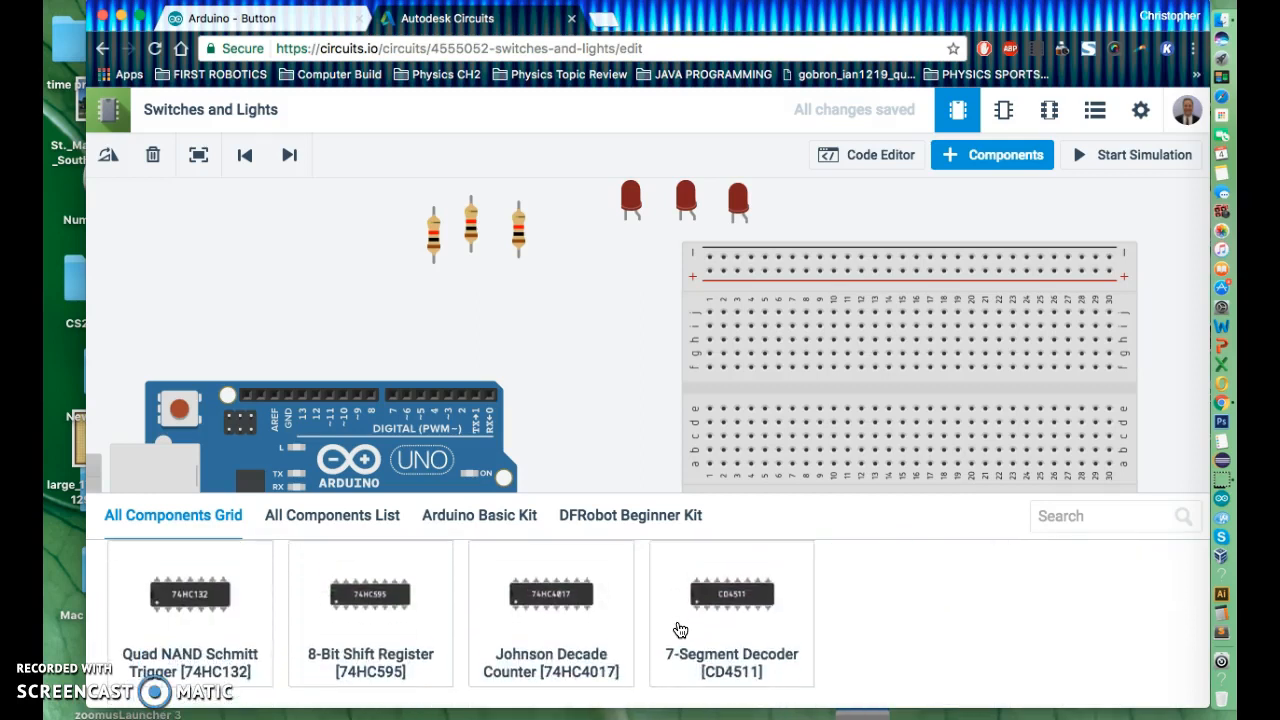
{"action": "scroll", "coordinate": [679, 629], "scroll_direction": "up", "scroll_amount": 3}
{"action": "scroll", "coordinate": [679, 629], "scroll_direction": "up", "scroll_amount": 5}
{"action": "scroll", "coordinate": [679, 629], "scroll_direction": "up", "scroll_amount": 5}
{"action": "scroll", "coordinate": [679, 629], "scroll_direction": "up", "scroll_amount": 4}
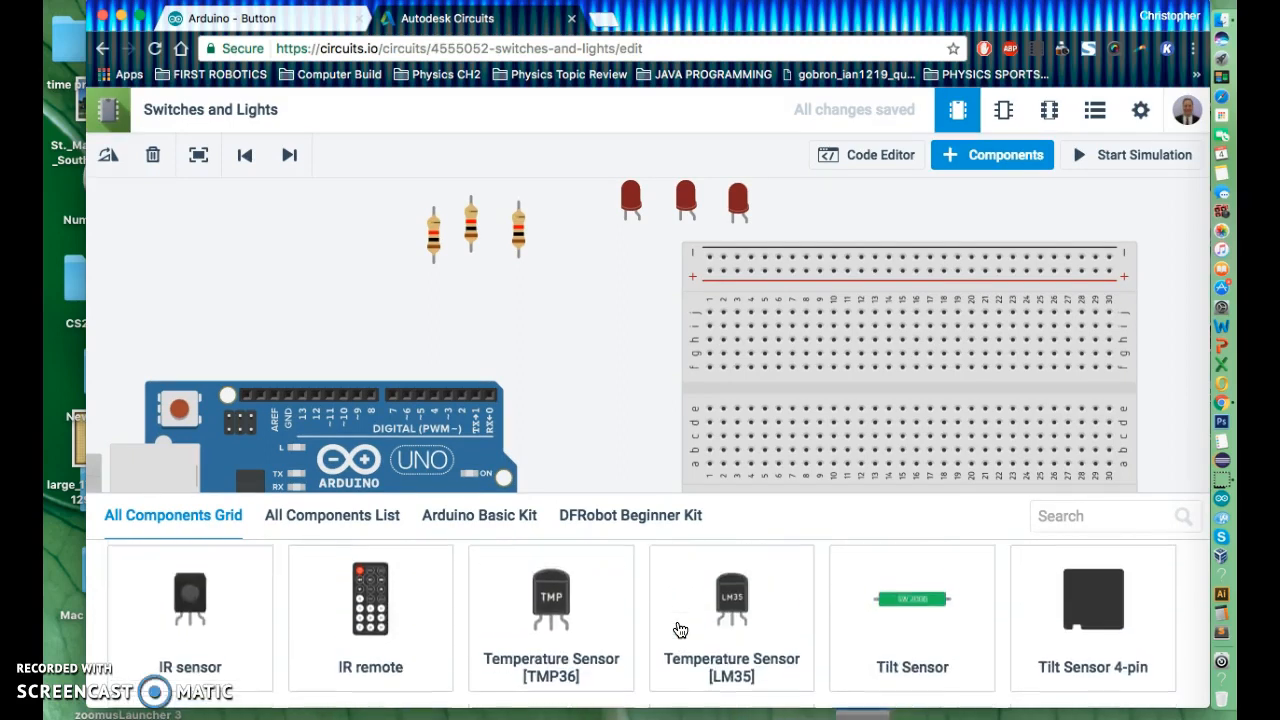
{"action": "scroll", "coordinate": [679, 629], "scroll_direction": "up", "scroll_amount": 3}
{"action": "scroll", "coordinate": [679, 629], "scroll_direction": "down", "scroll_amount": 2}
{"action": "scroll", "coordinate": [679, 629], "scroll_direction": "up", "scroll_amount": 3}
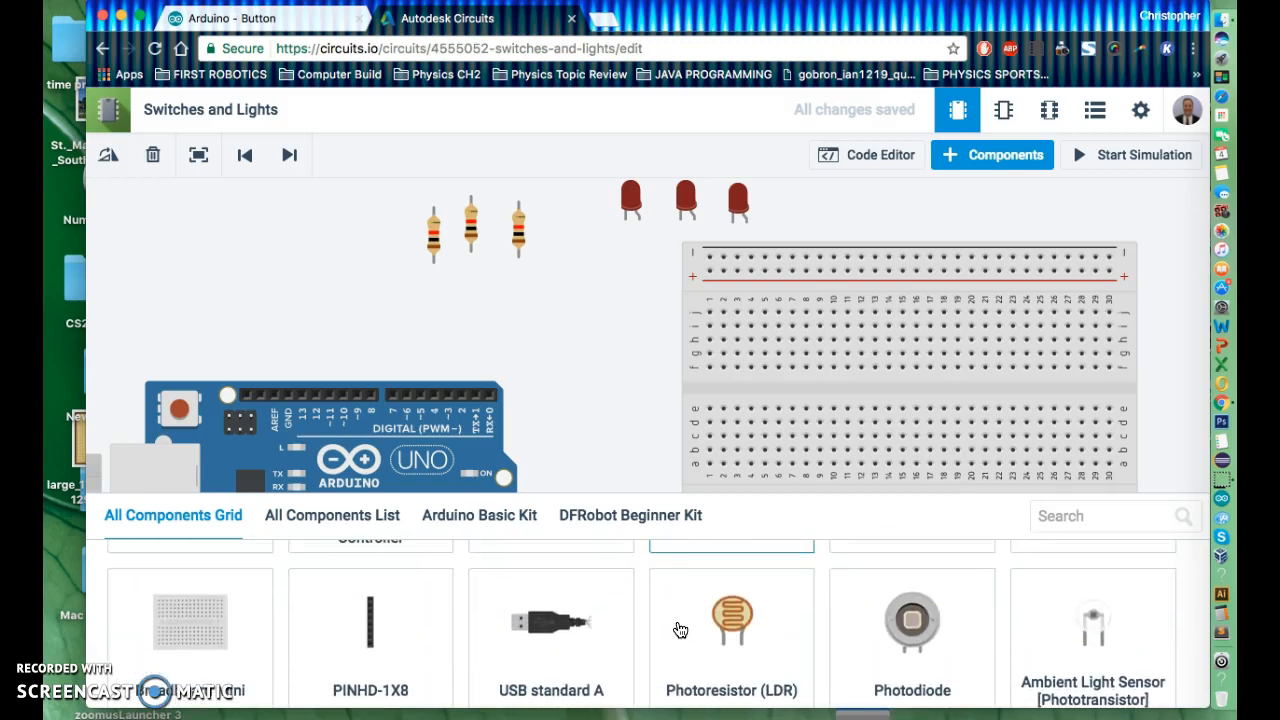
{"action": "scroll", "coordinate": [679, 629], "scroll_direction": "up", "scroll_amount": 2}
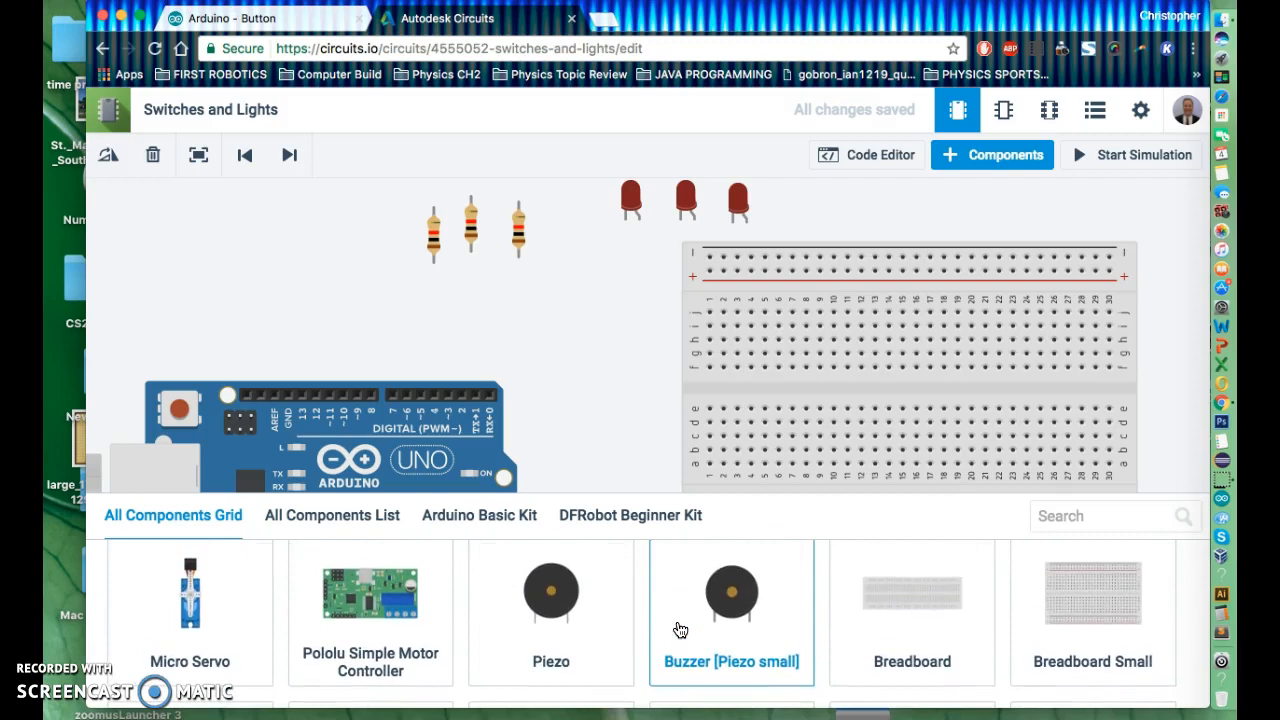
{"action": "scroll", "coordinate": [679, 629], "scroll_direction": "up", "scroll_amount": 1}
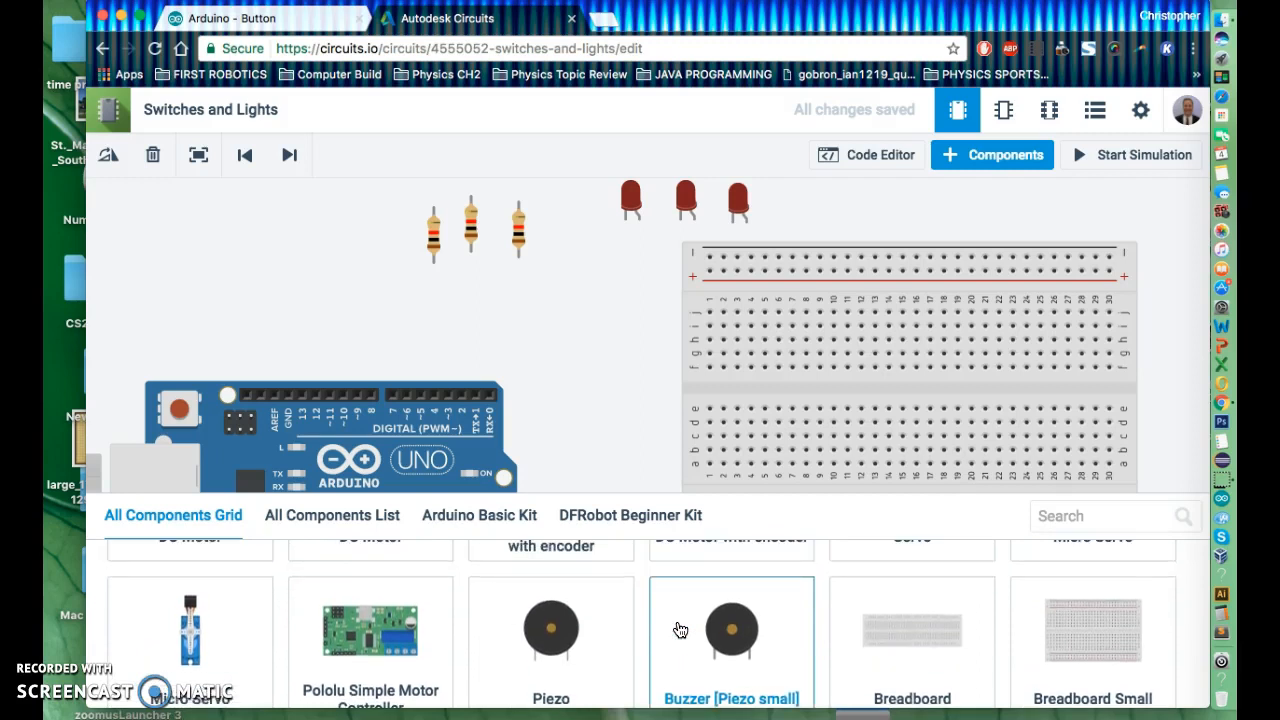
{"action": "scroll", "coordinate": [679, 629], "scroll_direction": "up", "scroll_amount": 1}
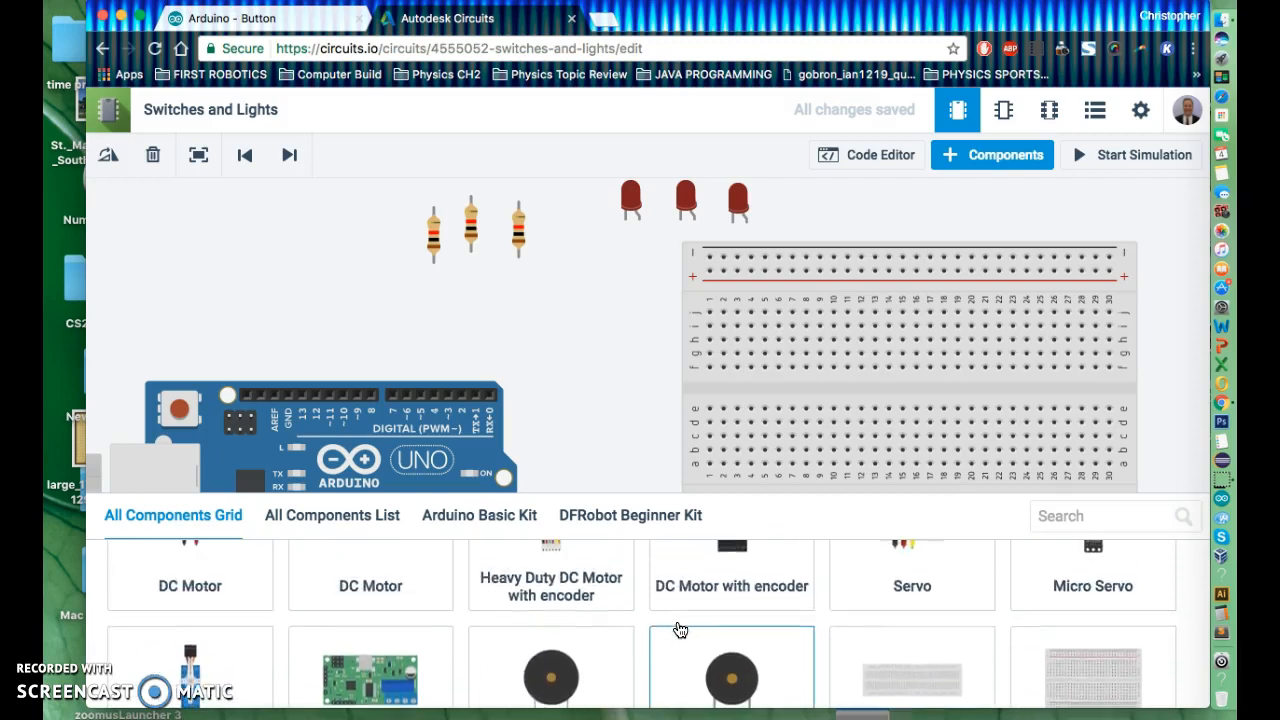
{"action": "scroll", "coordinate": [679, 629], "scroll_direction": "up", "scroll_amount": 2}
{"action": "scroll", "coordinate": [679, 629], "scroll_direction": "up", "scroll_amount": 5}
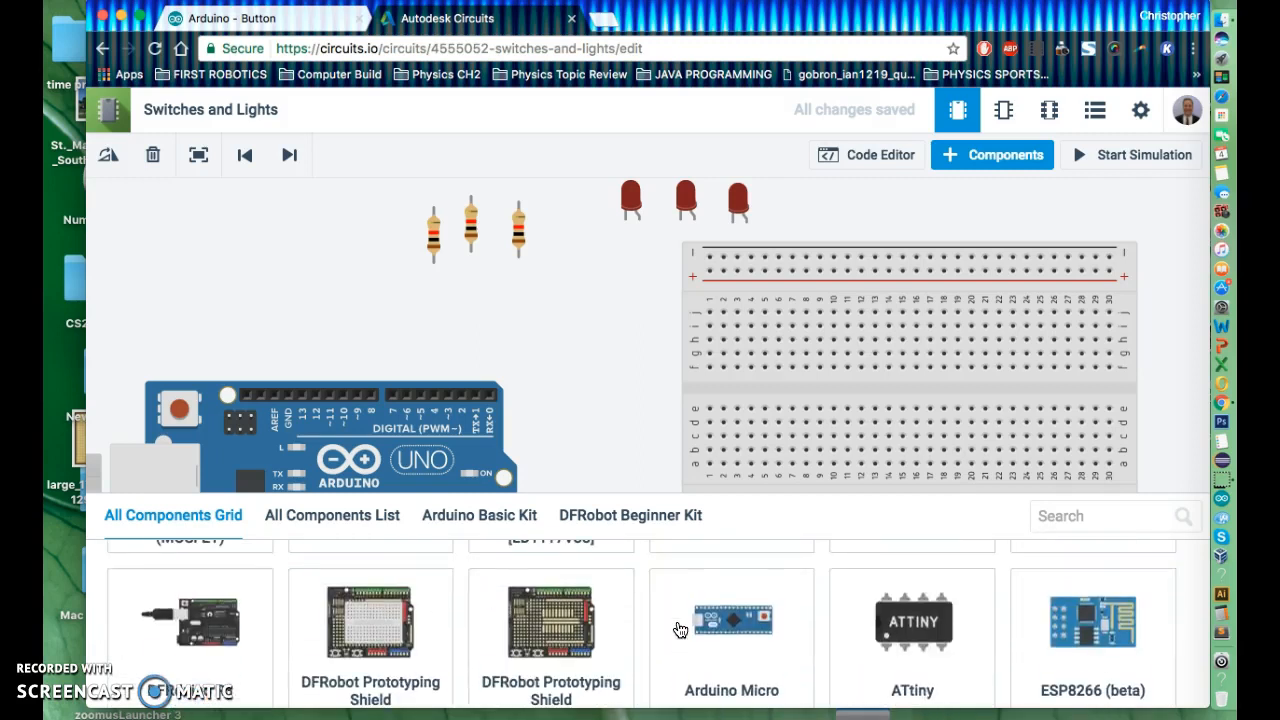
{"action": "scroll", "coordinate": [679, 629], "scroll_direction": "up", "scroll_amount": 3}
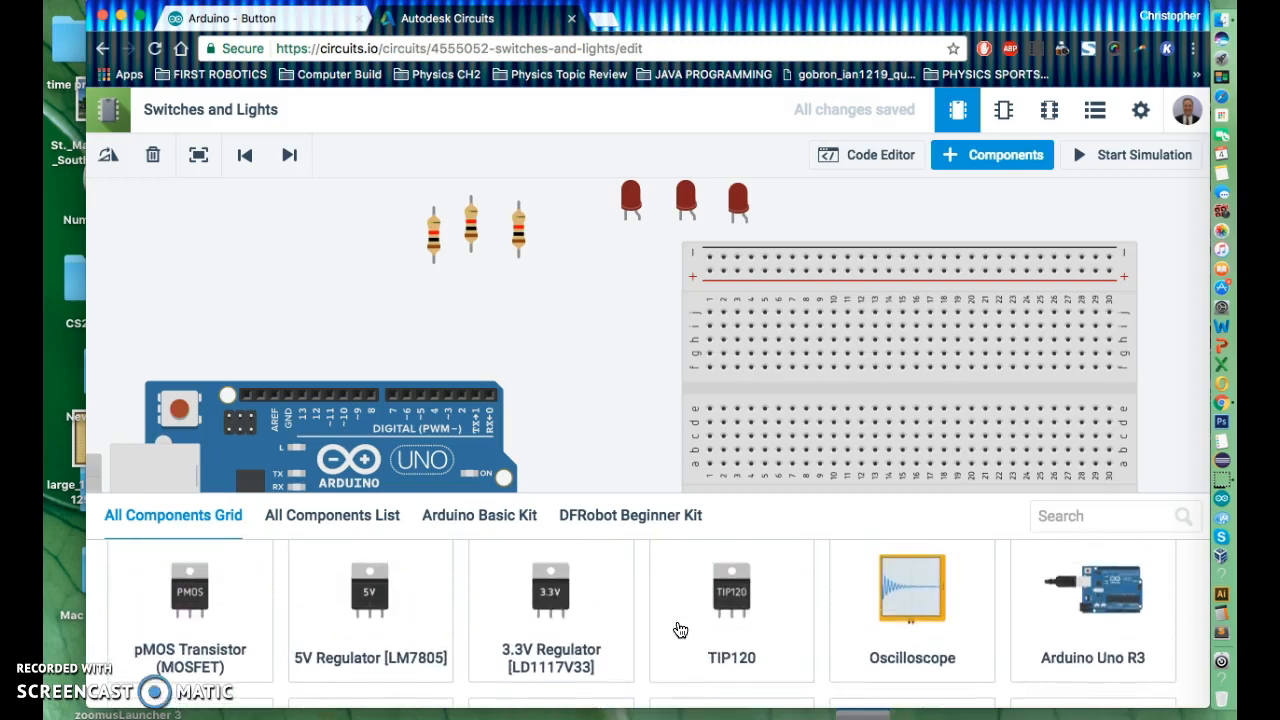
{"action": "scroll", "coordinate": [679, 629], "scroll_direction": "up", "scroll_amount": 4}
{"action": "scroll", "coordinate": [679, 629], "scroll_direction": "up", "scroll_amount": 1}
{"action": "scroll", "coordinate": [680, 630], "scroll_direction": "down", "scroll_amount": 1}
{"action": "scroll", "coordinate": [680, 630], "scroll_direction": "up", "scroll_amount": 1}
Step: Add a pushbutton and seat it across the small breadboard's centre gap at columns 5 to 7
{"action": "left_click", "coordinate": [156, 679]}
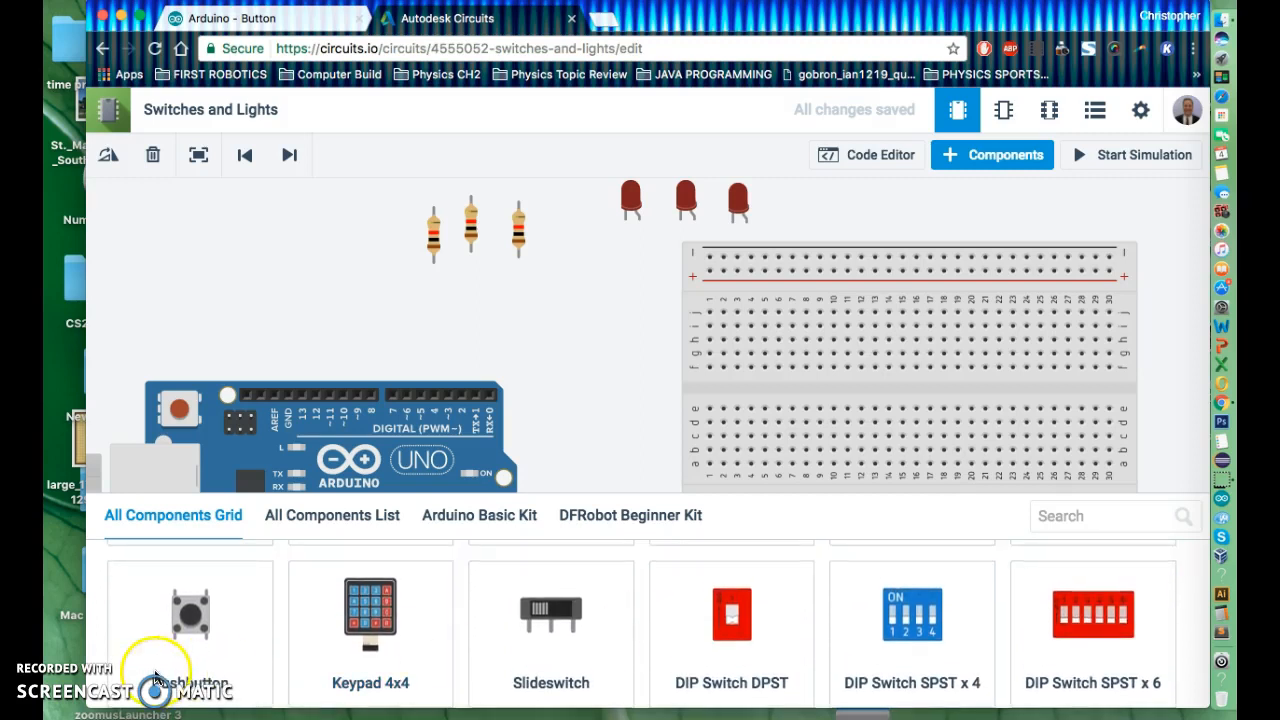
{"action": "left_click_drag", "start_coordinate": [186, 621], "coordinate": [588, 312]}
{"action": "left_click", "coordinate": [588, 312]}
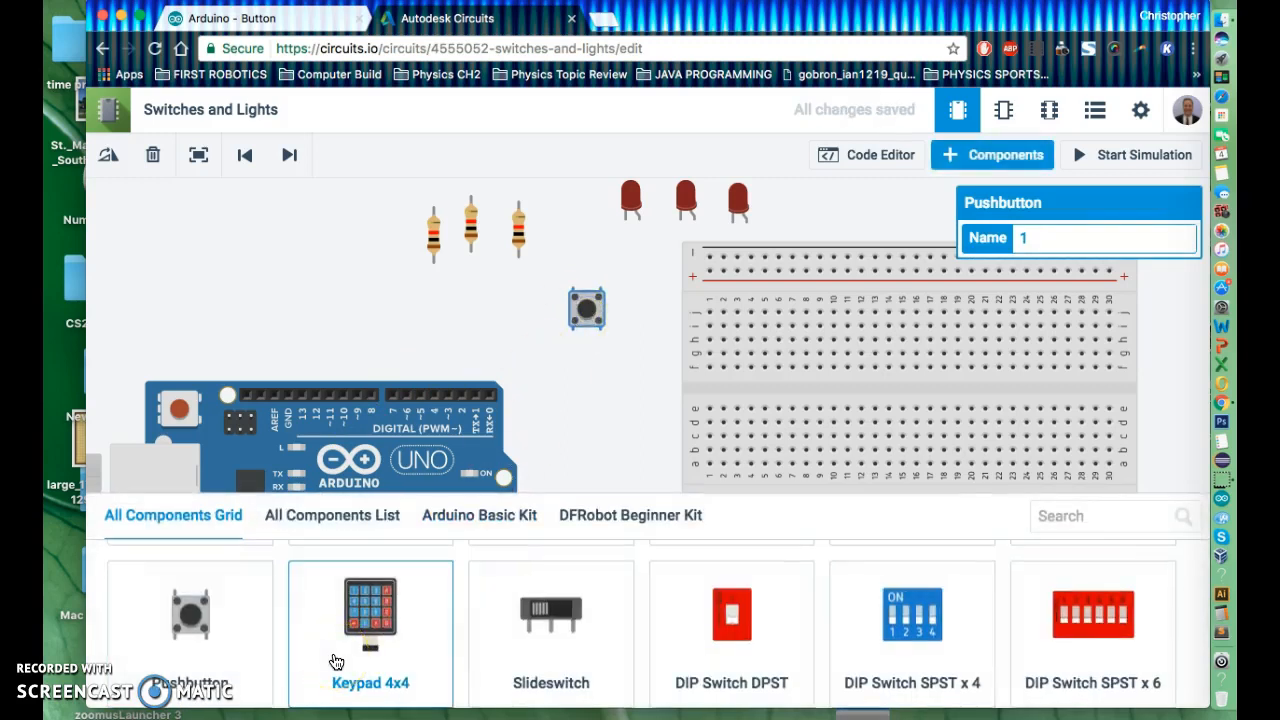
{"action": "left_click", "coordinate": [194, 651]}
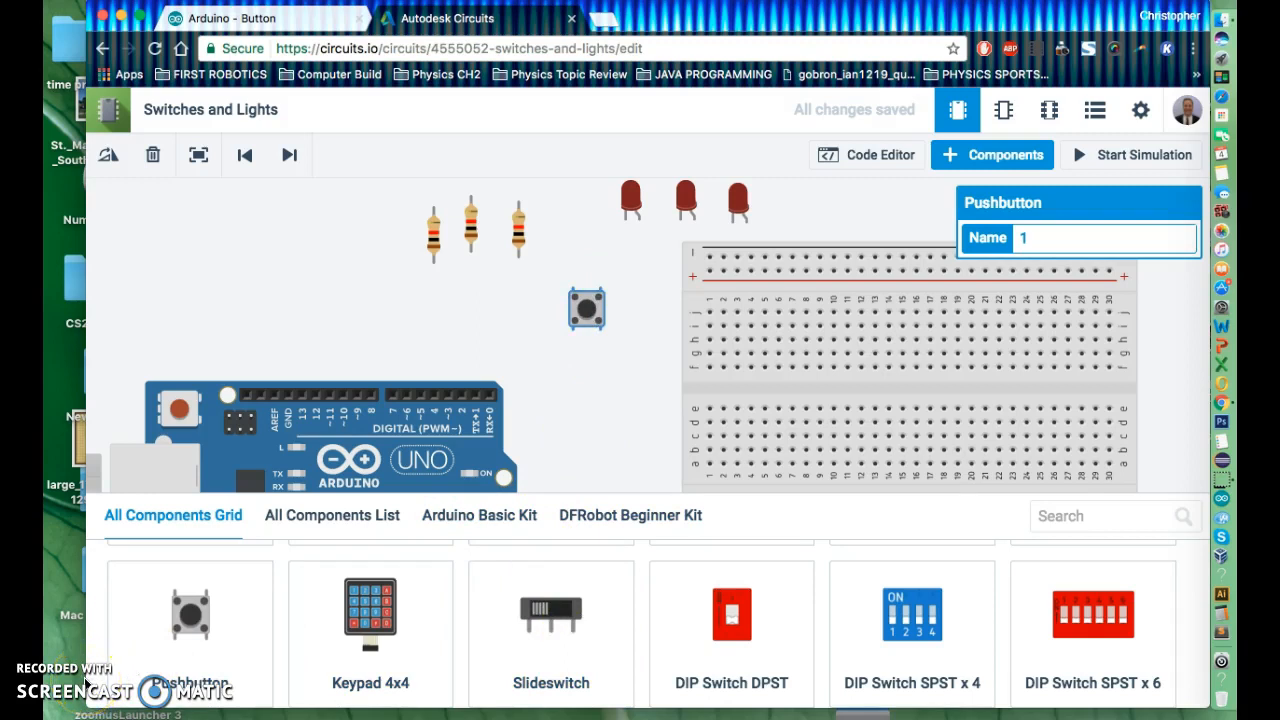
{"action": "left_click", "coordinate": [85, 680]}
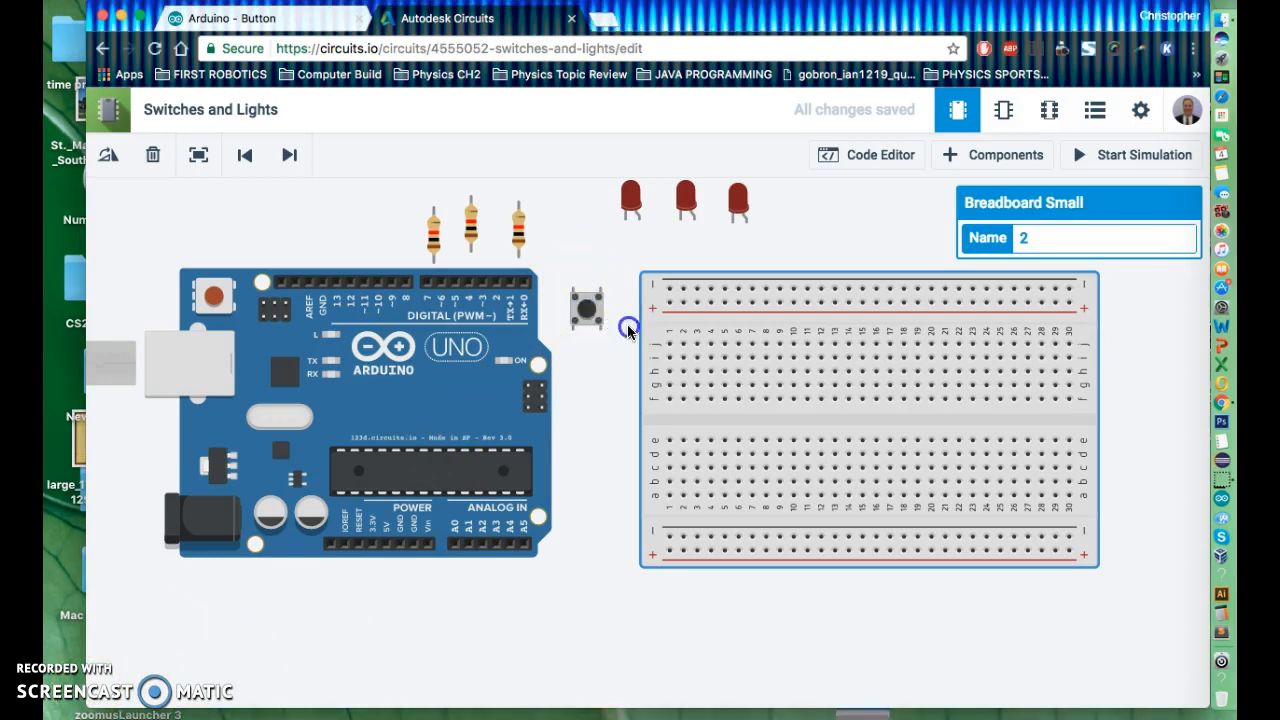
{"action": "left_click_drag", "start_coordinate": [586, 298], "coordinate": [733, 410]}
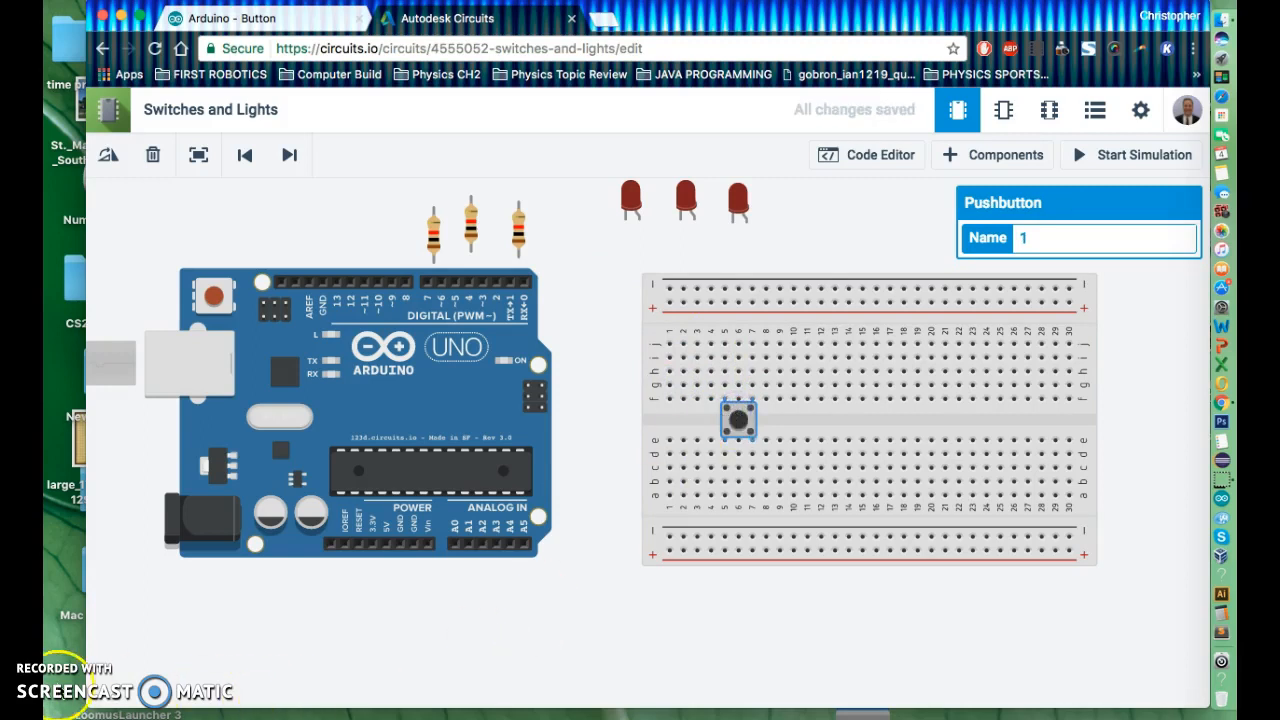
{"action": "left_click", "coordinate": [88, 688]}
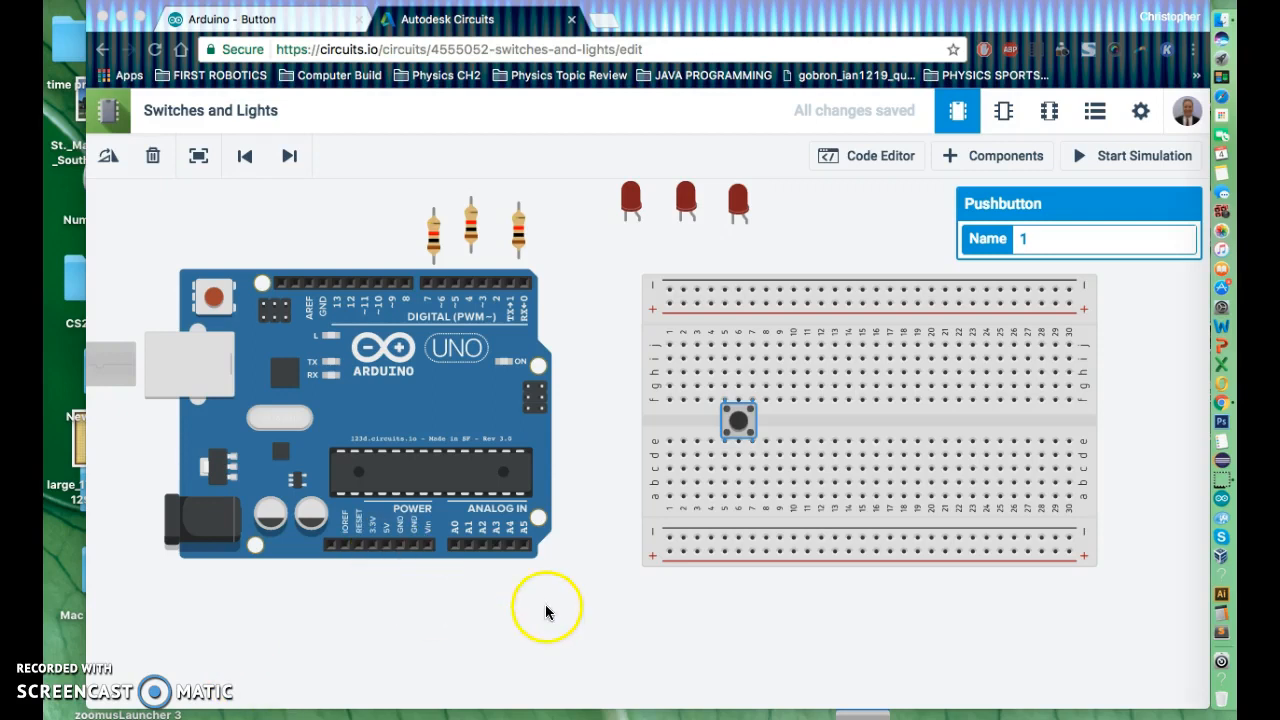
Step: Wire the Arduino's 5V pin to the breadboard's lower positive rail at column 1 and colour the wire red
{"action": "left_click", "coordinate": [386, 552]}
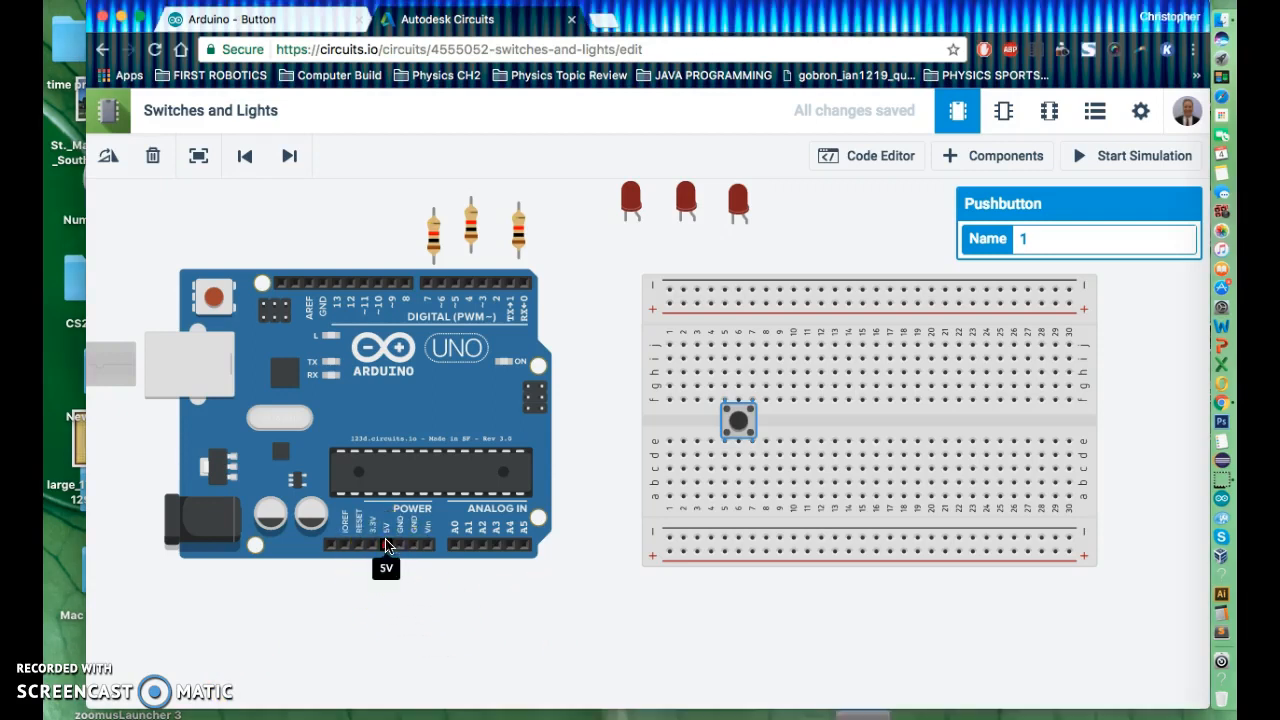
{"action": "left_click", "coordinate": [386, 548]}
{"action": "left_click", "coordinate": [385, 545]}
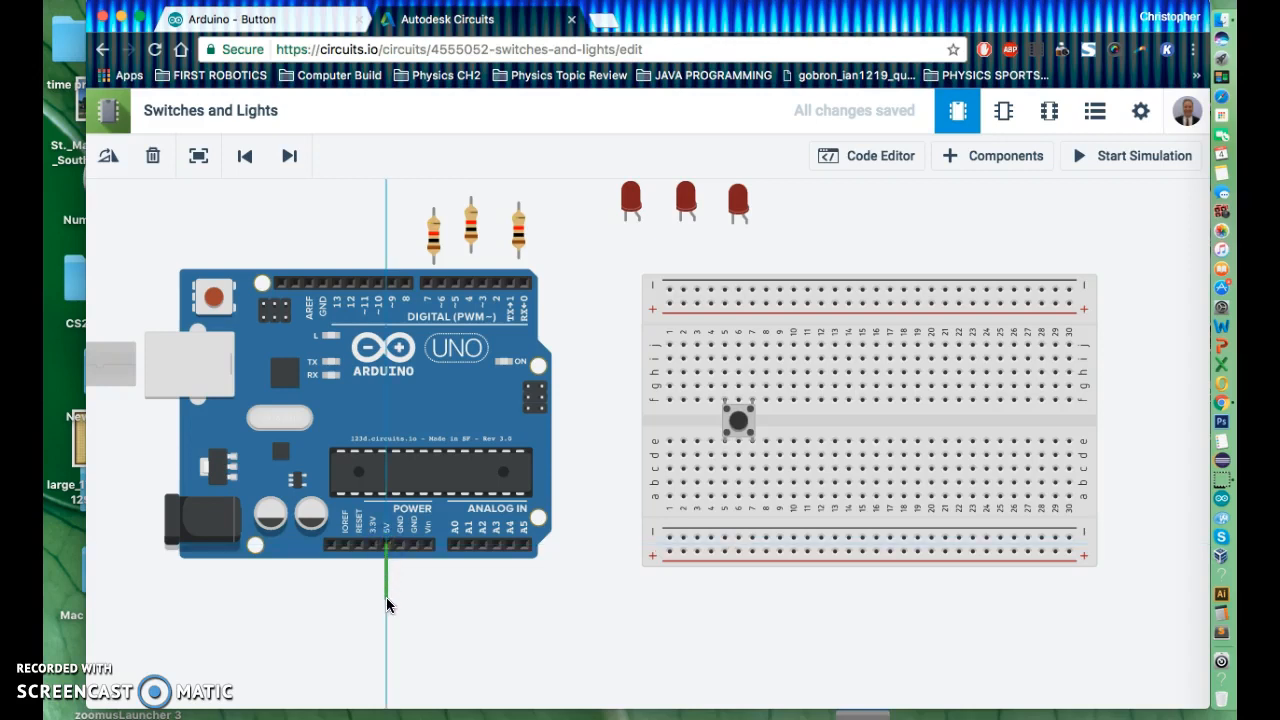
{"action": "left_click", "coordinate": [387, 601]}
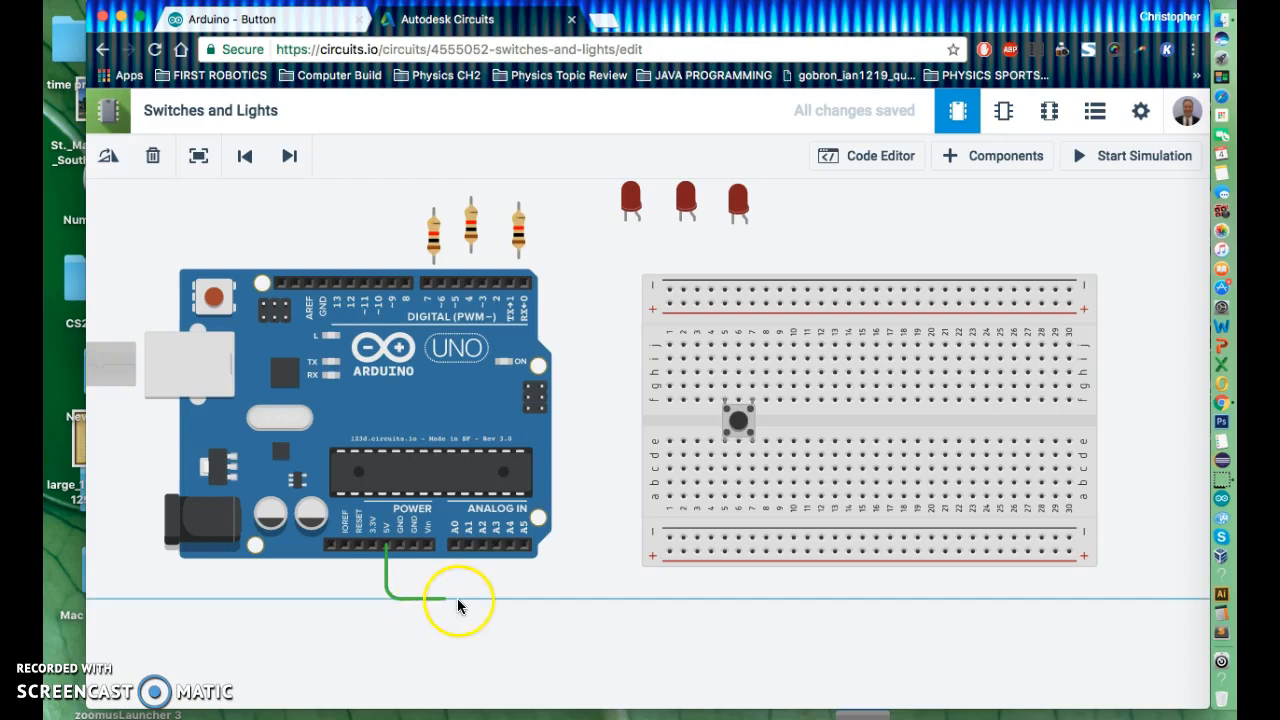
{"action": "left_click", "coordinate": [668, 598]}
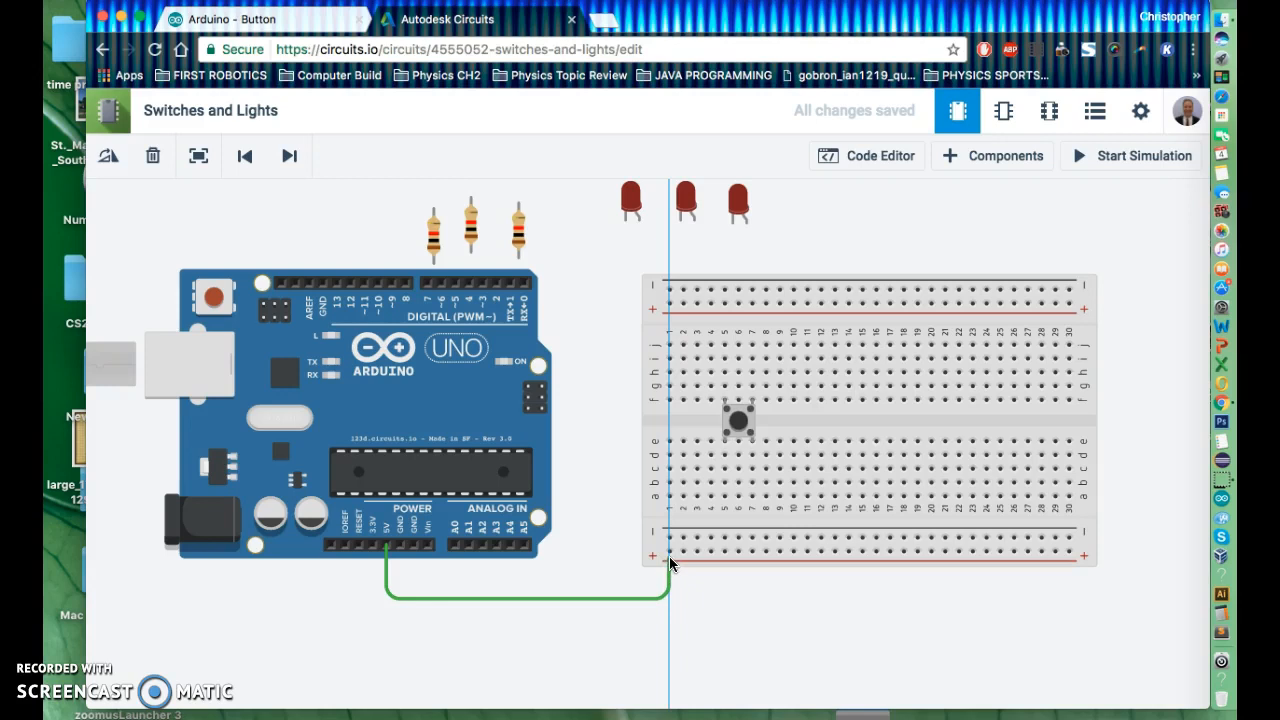
{"action": "left_click", "coordinate": [670, 553]}
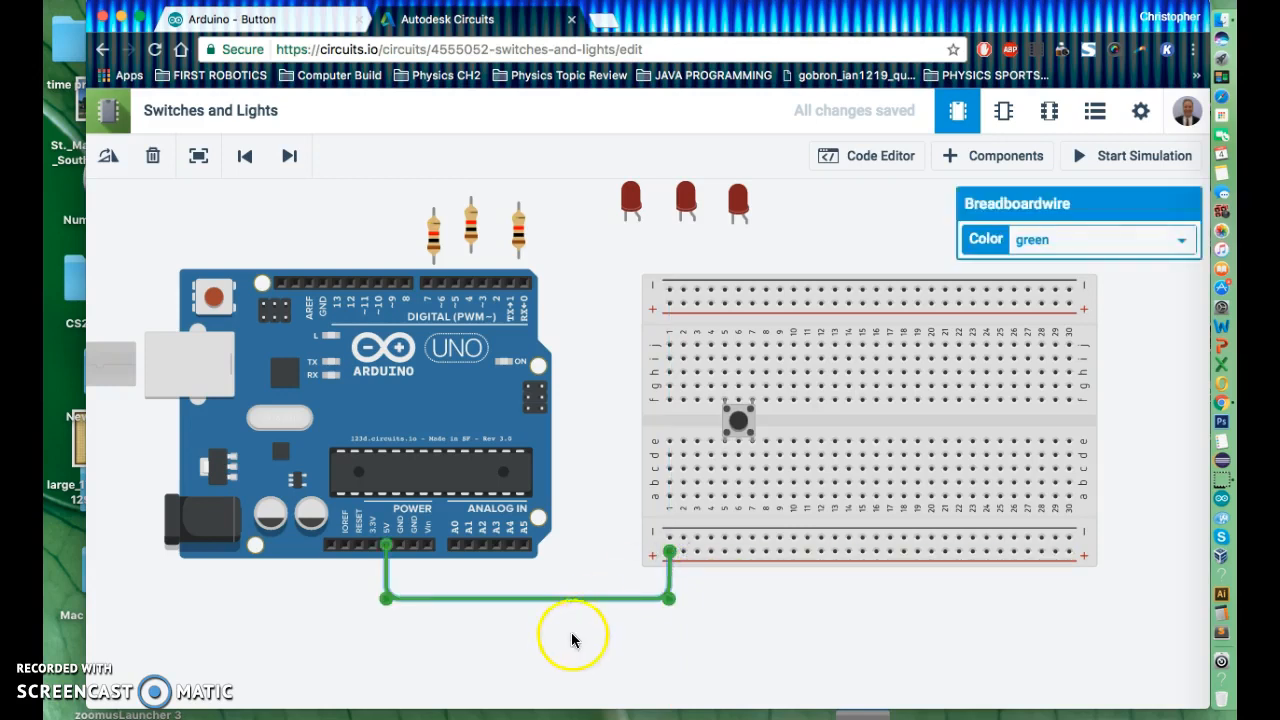
{"action": "left_click", "coordinate": [1086, 240]}
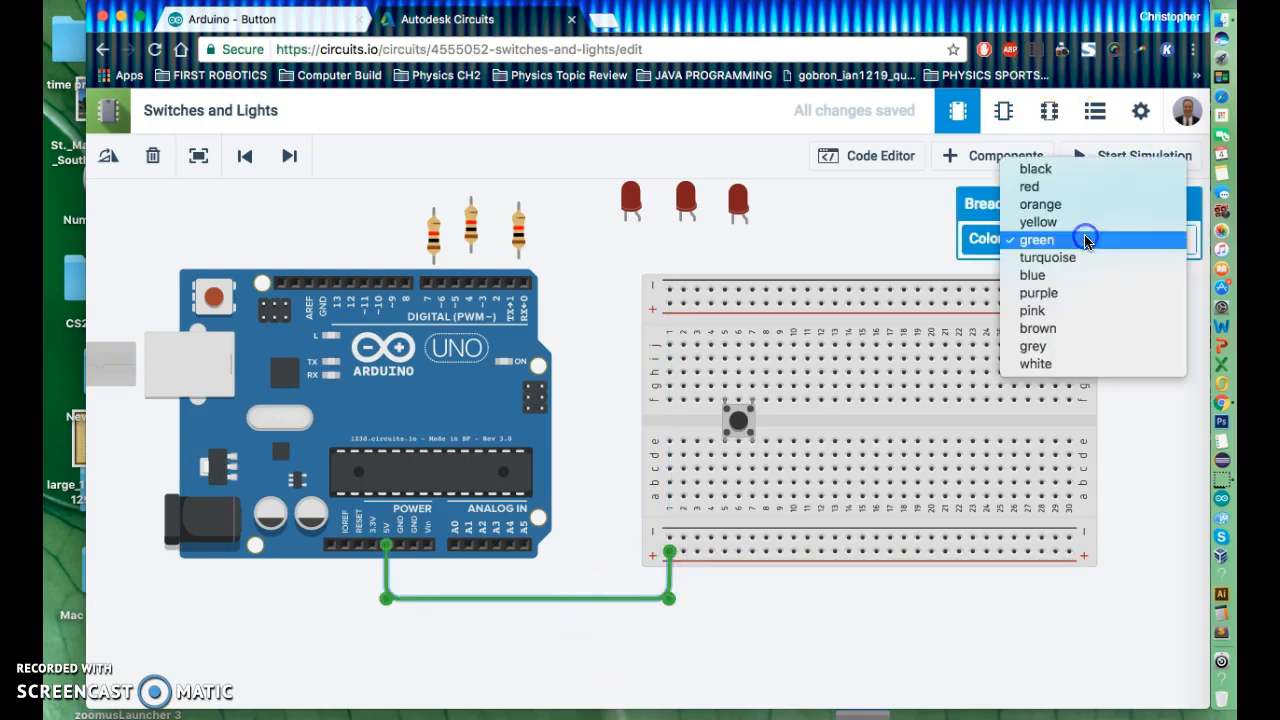
{"action": "left_click", "coordinate": [1076, 191]}
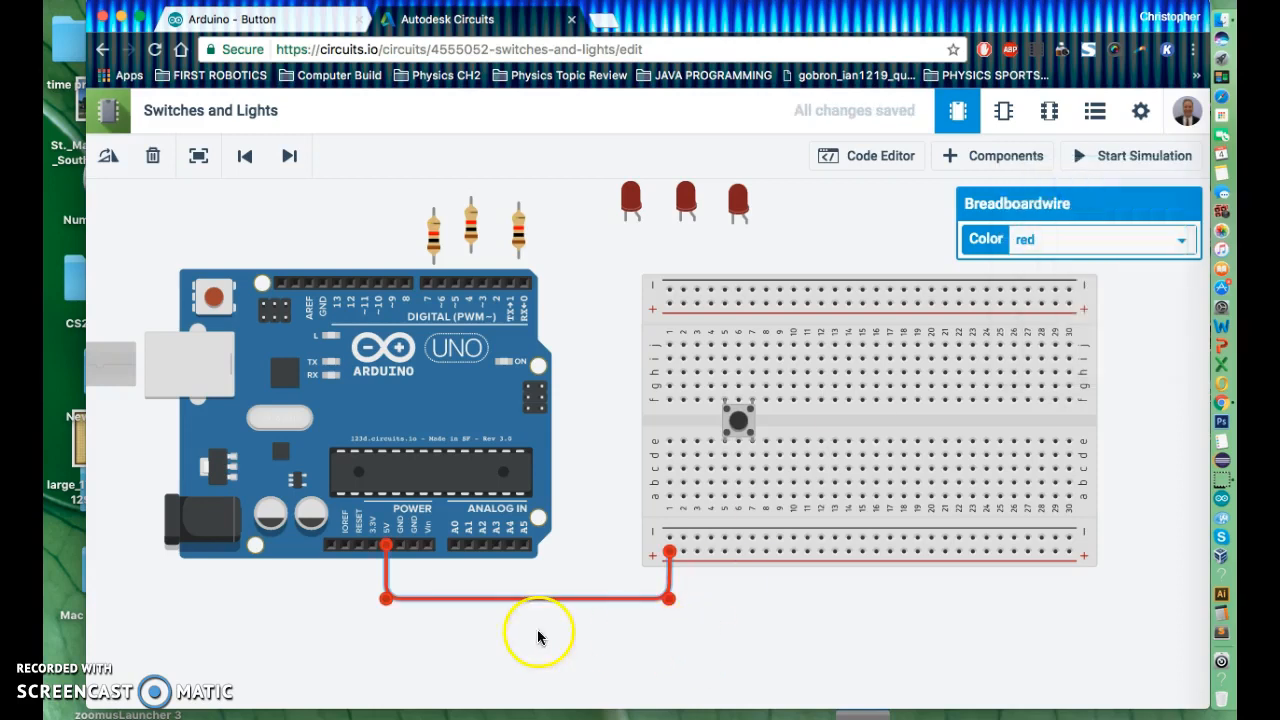
Step: Wire the start of the breadboard's lower negative rail to the Arduino's GND pin beside 5V and colour the wire black
{"action": "scroll", "coordinate": [449, 614], "scroll_direction": "up", "scroll_amount": 3}
{"action": "scroll", "coordinate": [605, 598], "scroll_direction": "down", "scroll_amount": 4}
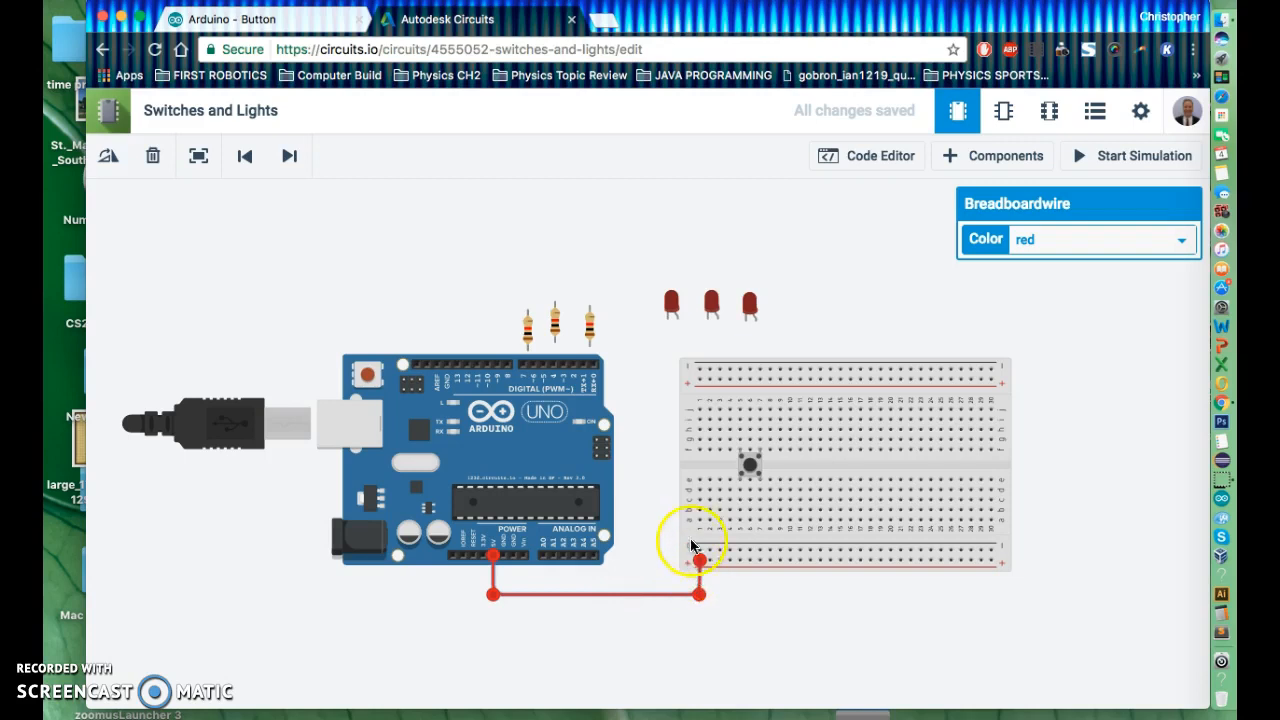
{"action": "left_click", "coordinate": [644, 557]}
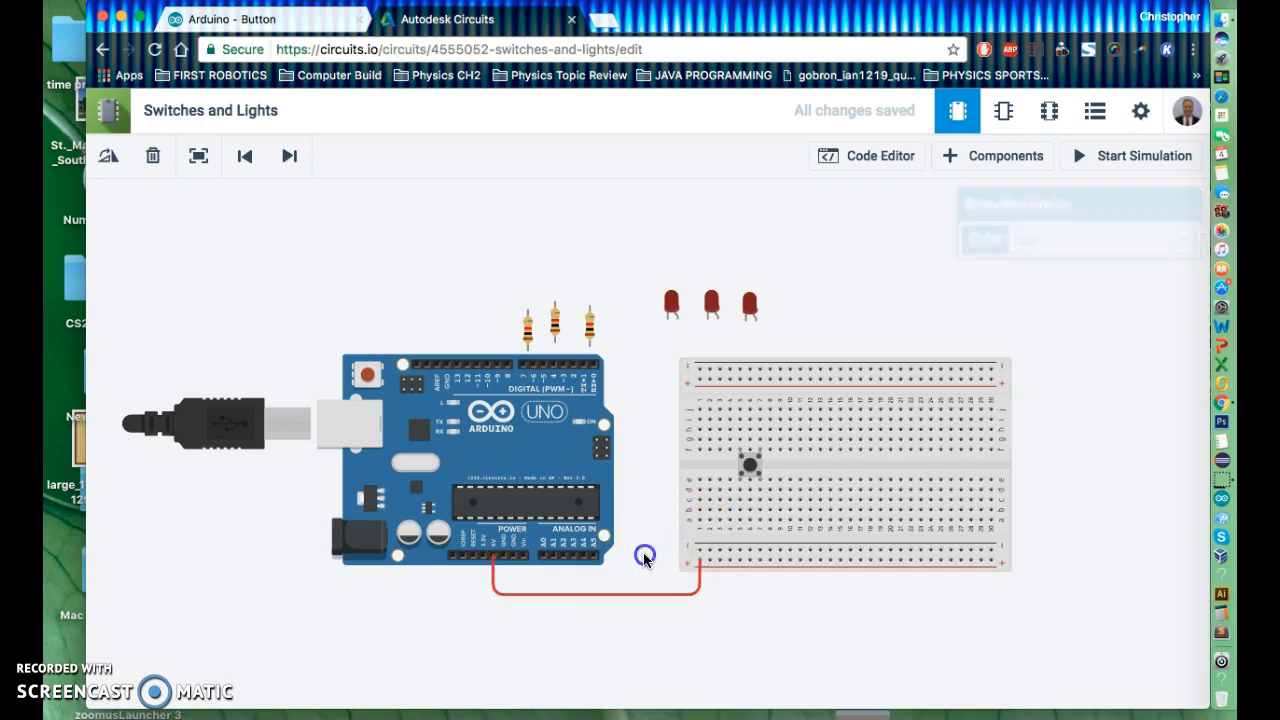
{"action": "left_click", "coordinate": [700, 551]}
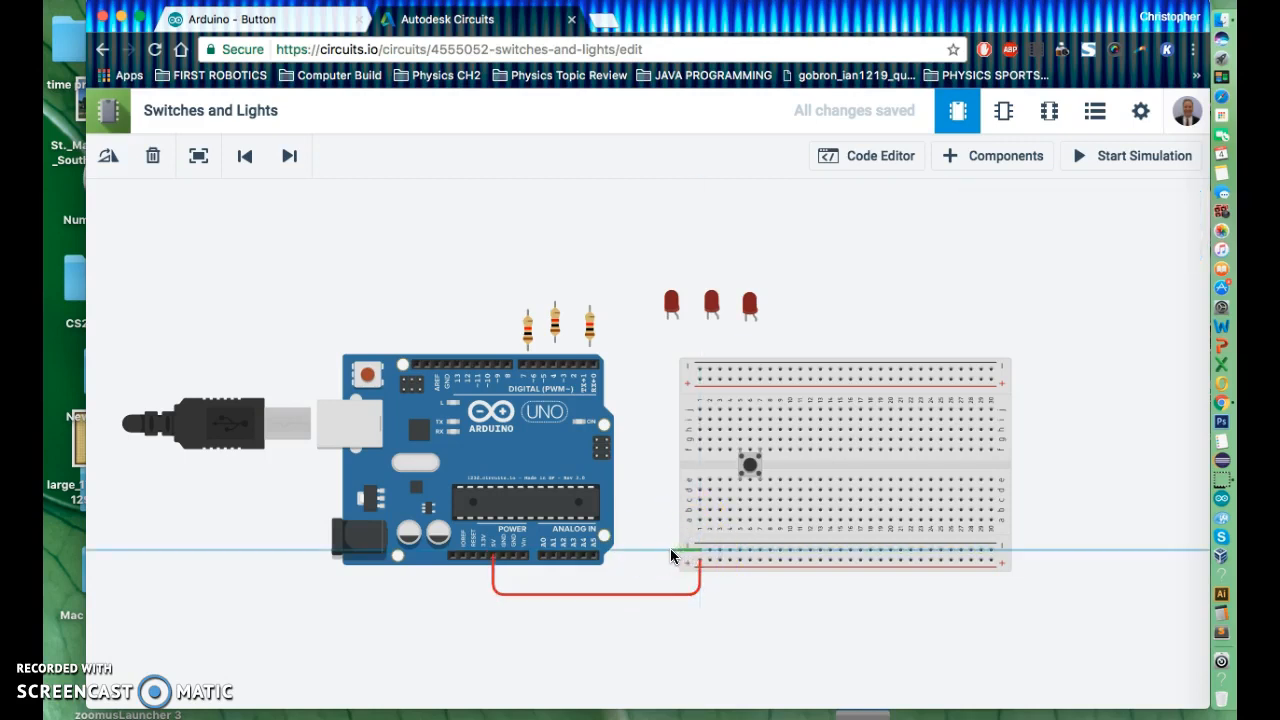
{"action": "left_click", "coordinate": [668, 548]}
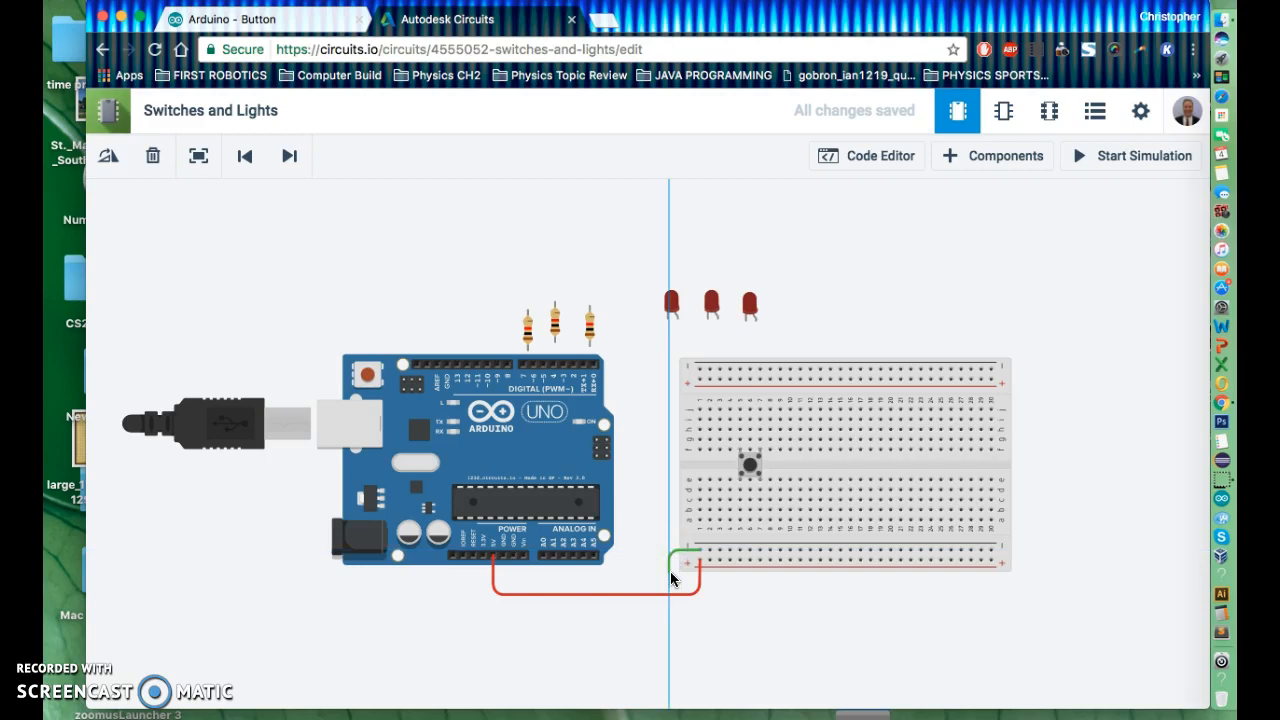
{"action": "left_click", "coordinate": [670, 574]}
{"action": "left_click", "coordinate": [648, 584]}
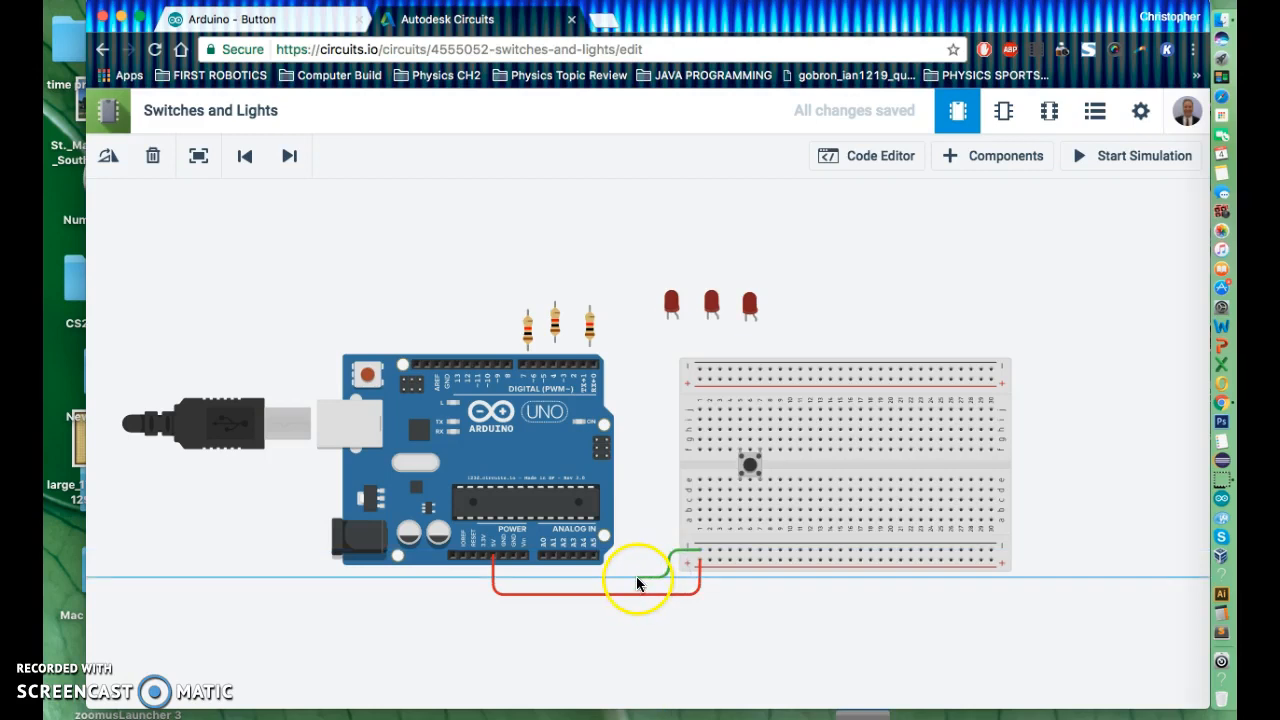
{"action": "left_click", "coordinate": [502, 558]}
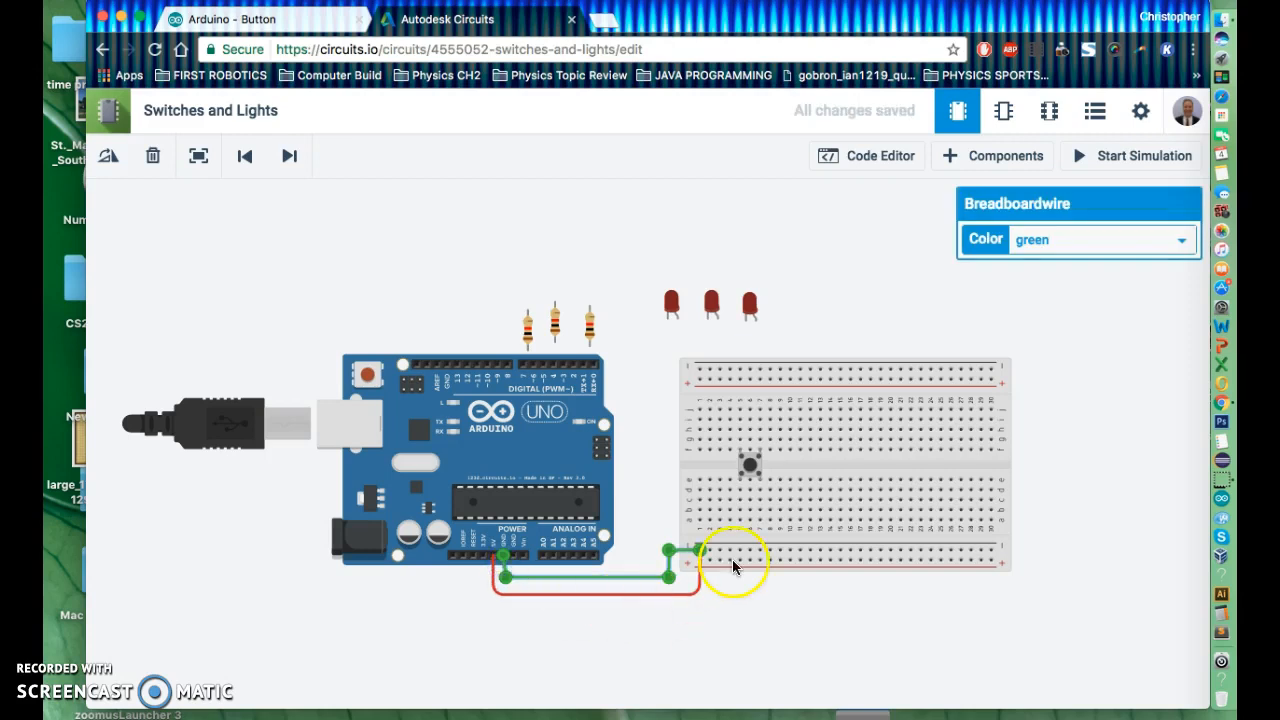
{"action": "left_click", "coordinate": [1063, 240]}
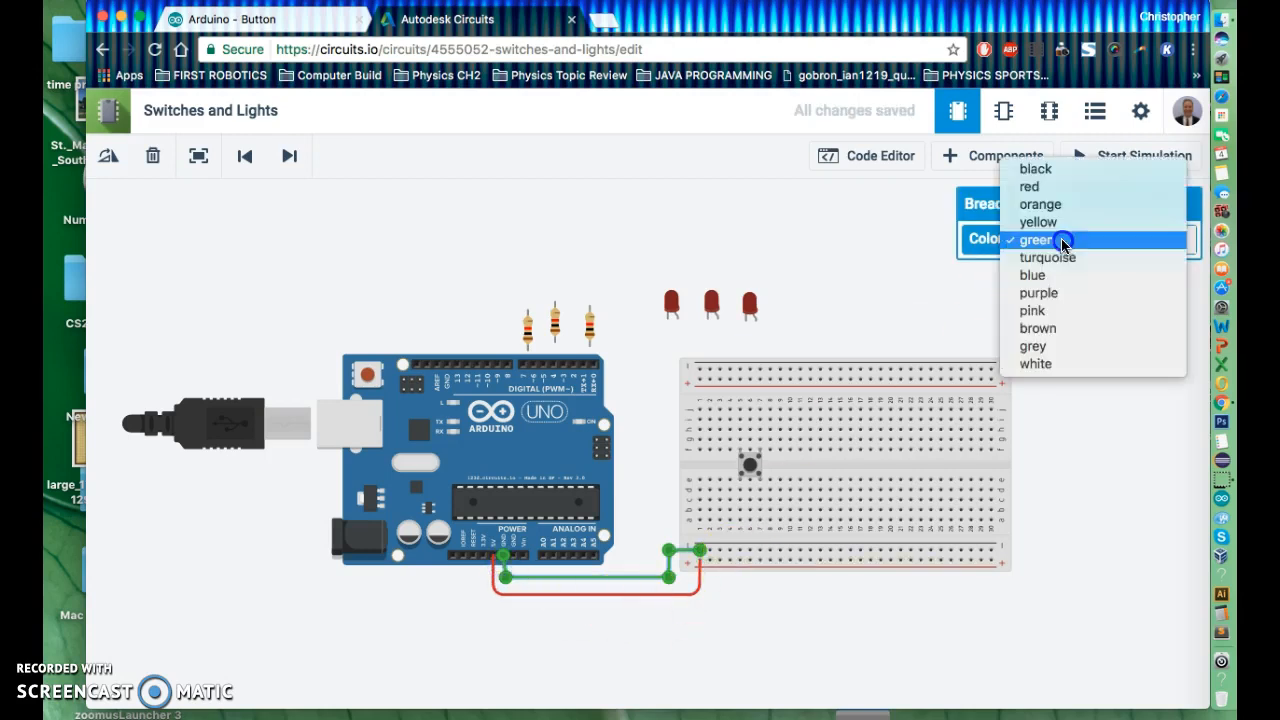
{"action": "left_click", "coordinate": [1063, 174]}
{"action": "left_click", "coordinate": [865, 241]}
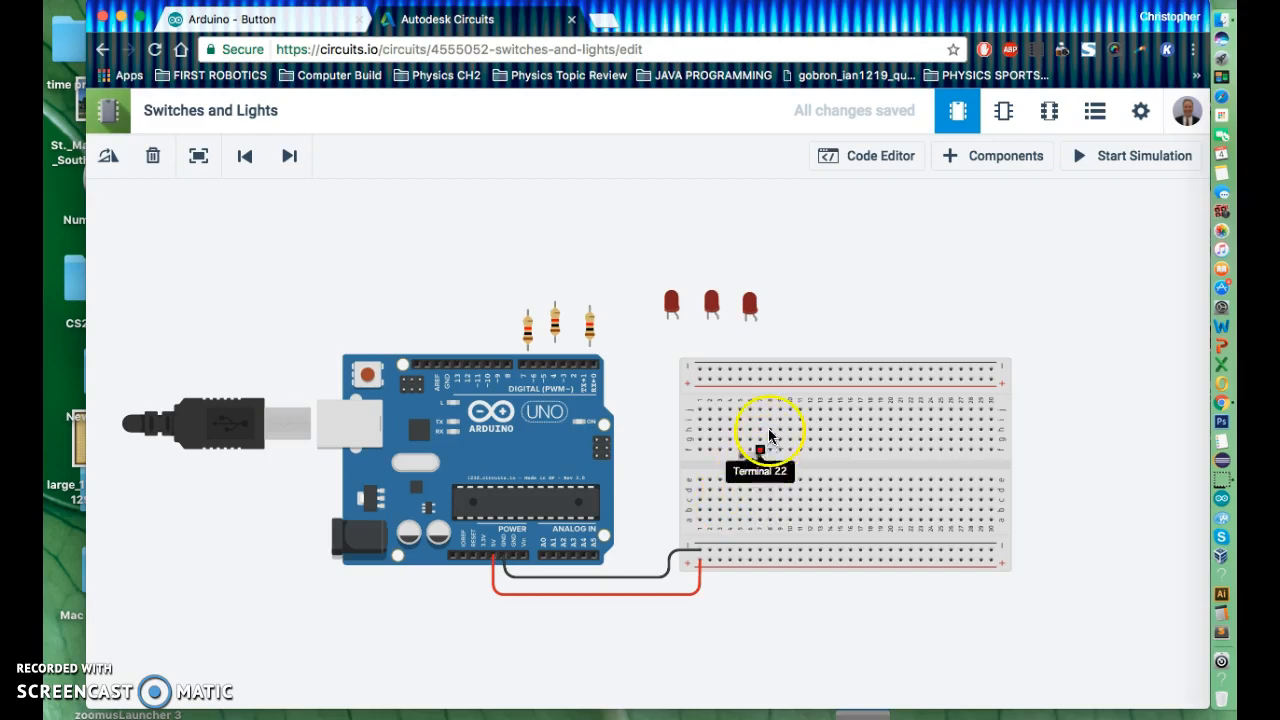
Step: Wire the lower positive rail to row d of column 5, below the pushbutton's leg, and colour the wire red
{"action": "left_click", "coordinate": [743, 561]}
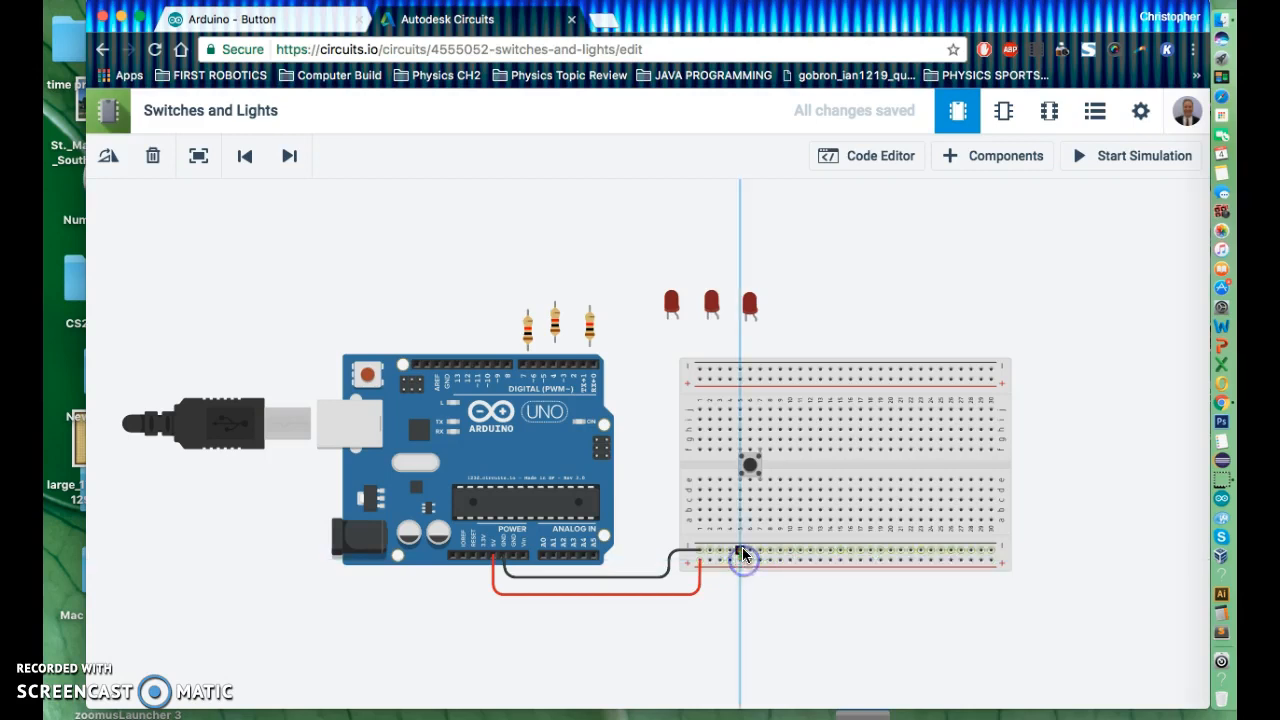
{"action": "left_click", "coordinate": [741, 492]}
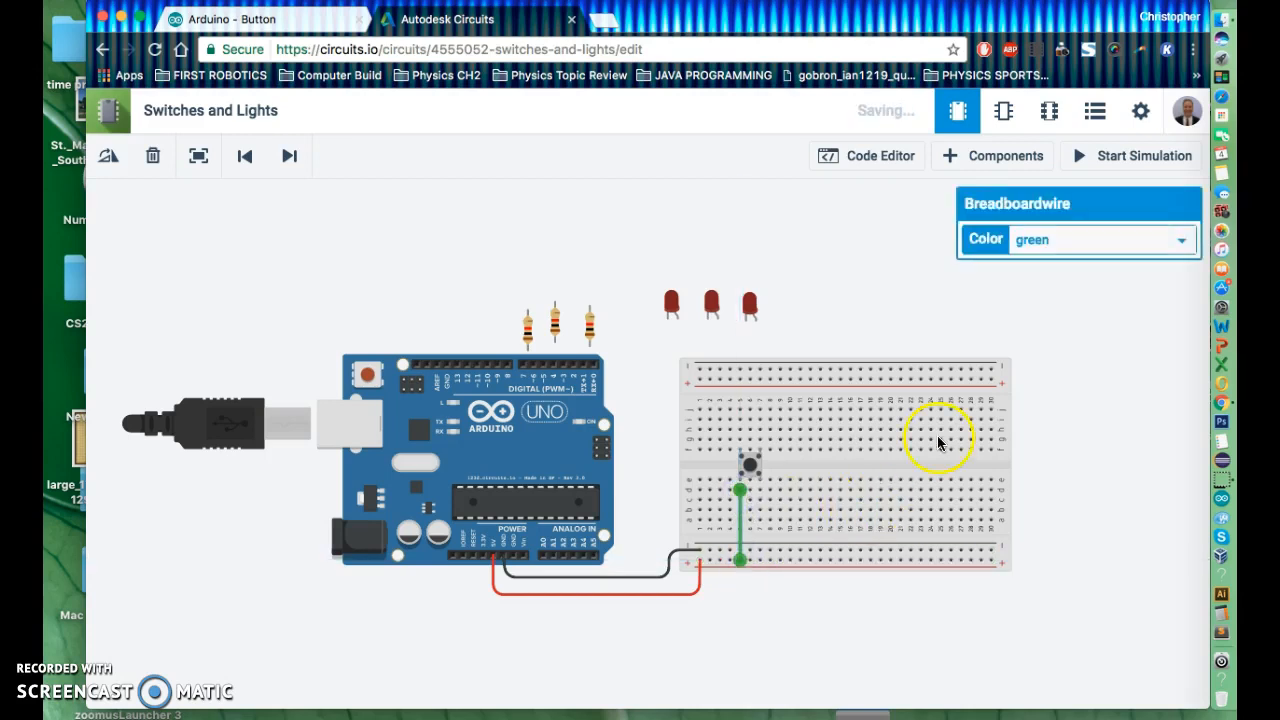
{"action": "left_click", "coordinate": [1181, 242]}
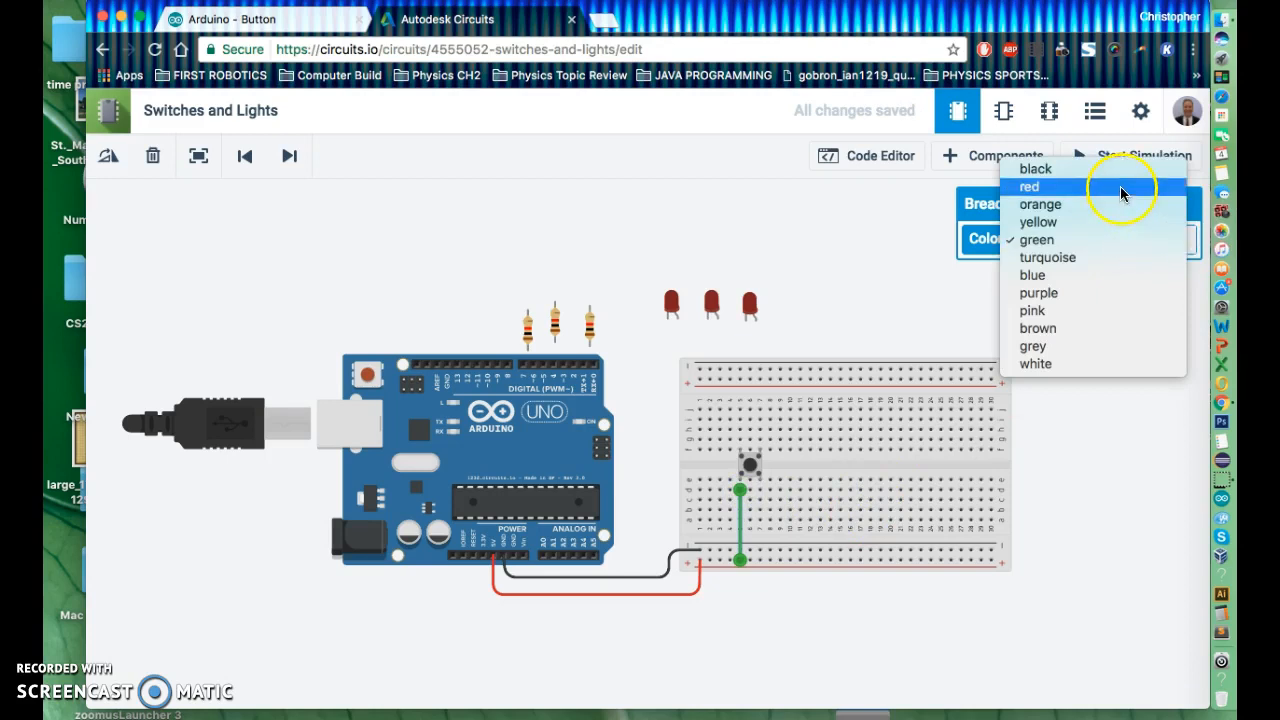
{"action": "left_click", "coordinate": [1120, 186]}
{"action": "left_click", "coordinate": [1079, 481]}
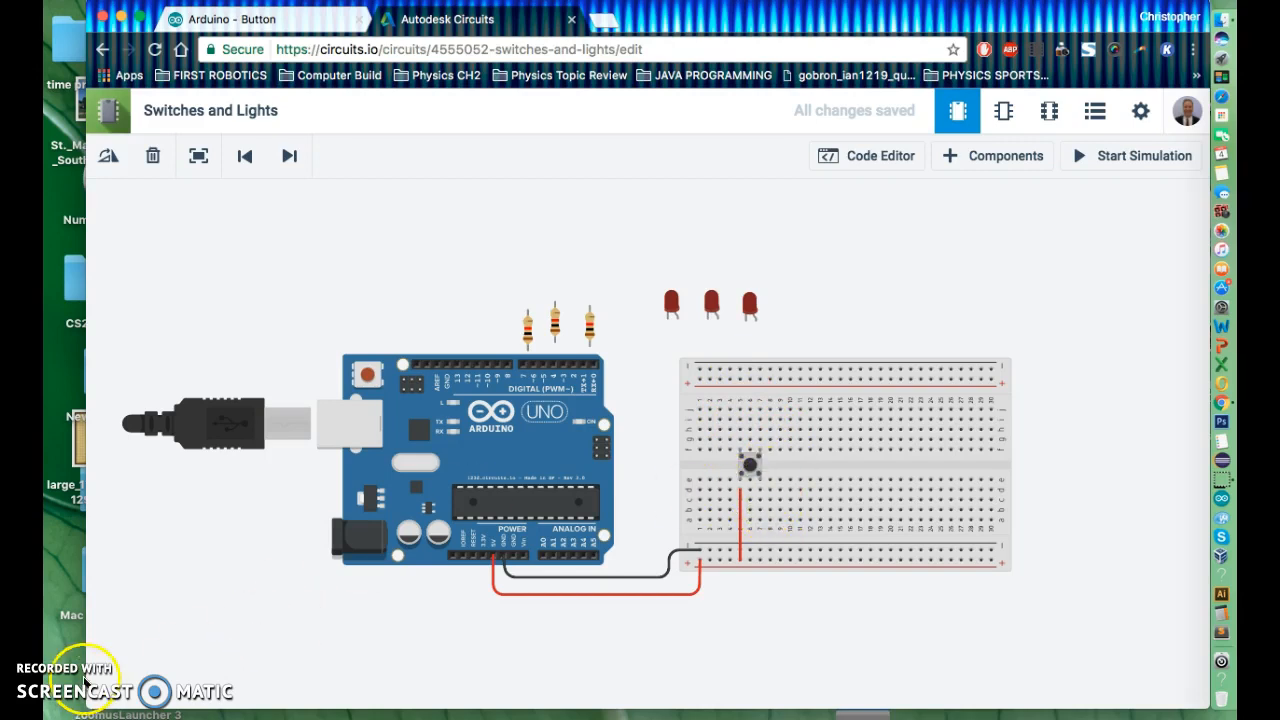
Step: Rotate a resistor to horizontal and seat it in row c of the small breadboard, spanning columns 7 to 11
{"action": "left_click", "coordinate": [590, 327]}
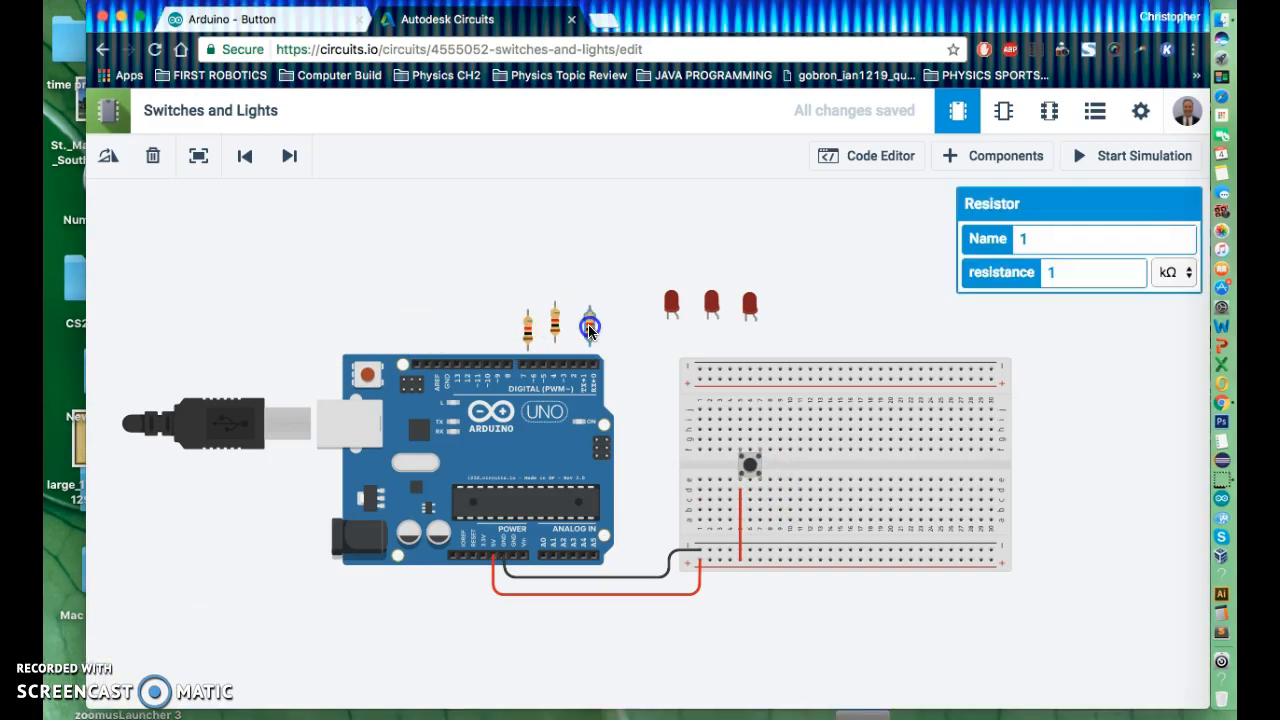
{"action": "left_click_drag", "start_coordinate": [590, 330], "coordinate": [779, 630]}
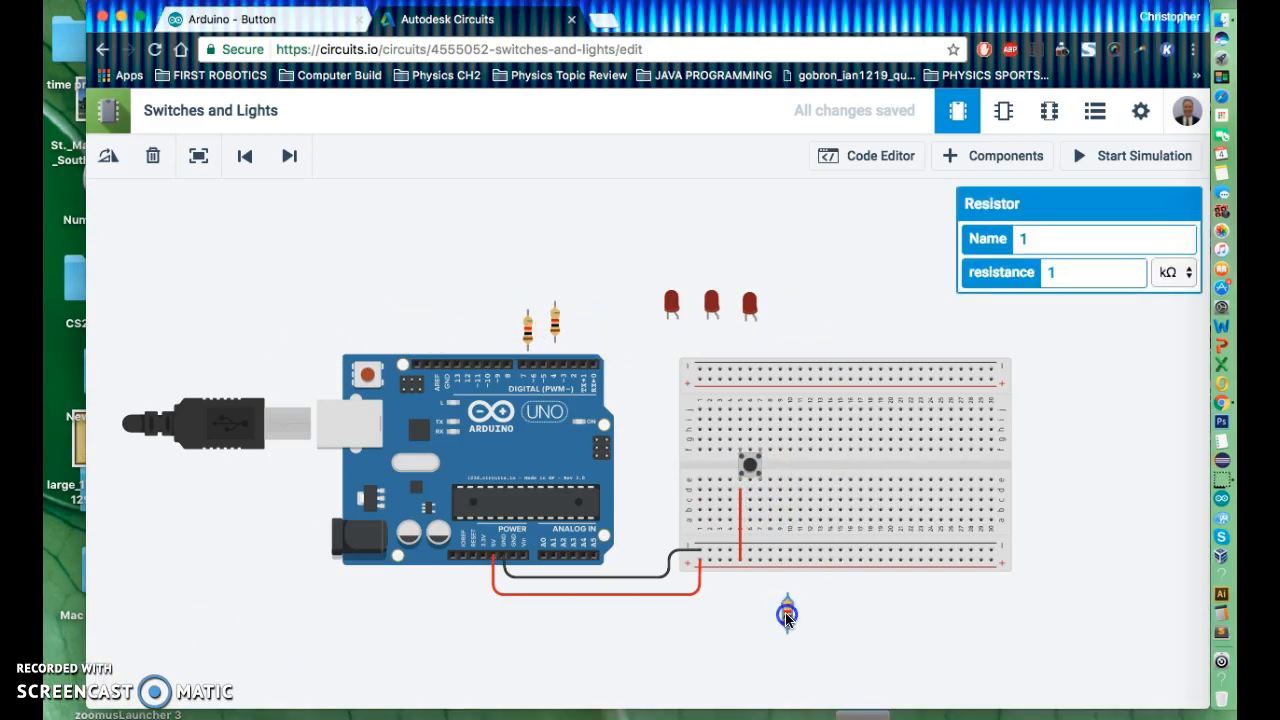
{"action": "left_click", "coordinate": [110, 160]}
{"action": "left_click", "coordinate": [110, 160]}
{"action": "left_click", "coordinate": [109, 162]}
{"action": "left_click_drag", "start_coordinate": [788, 612], "coordinate": [781, 505]}
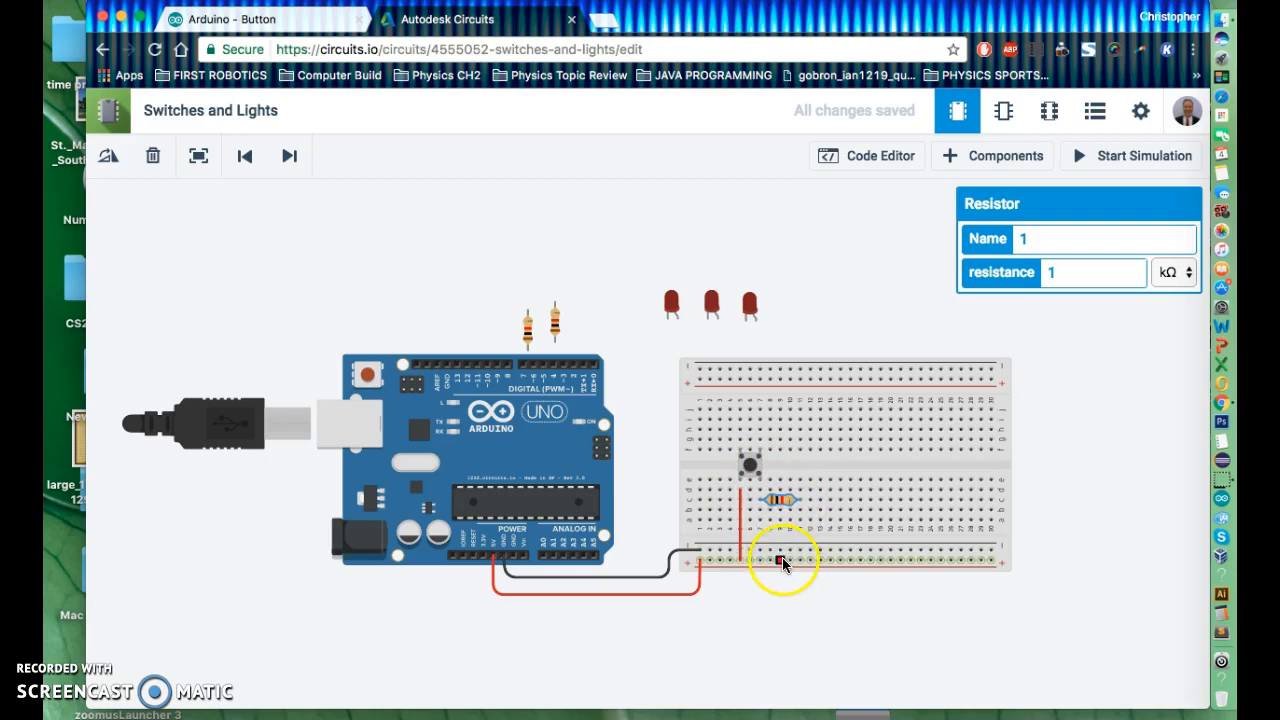
Step: Wire row a of column 11, at the resistor's far end, to the lower negative rail and colour the wire black
{"action": "left_click", "coordinate": [802, 521]}
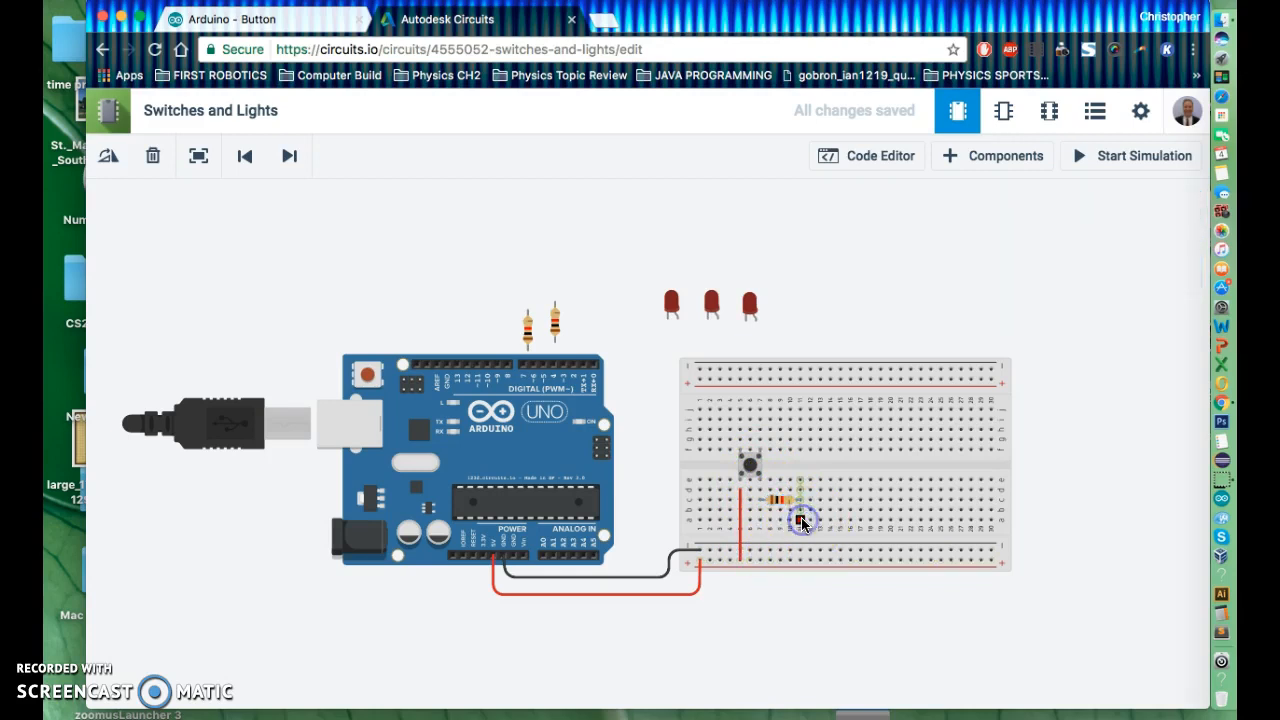
{"action": "left_click", "coordinate": [802, 550]}
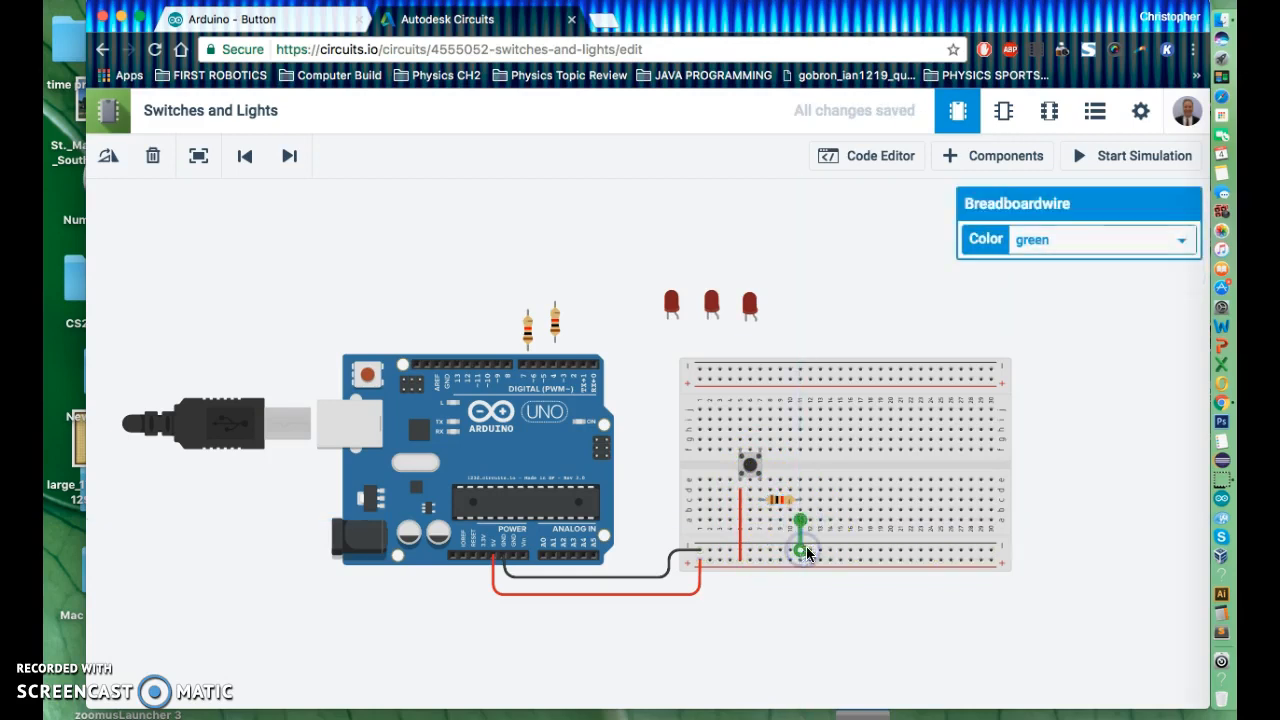
{"action": "left_click", "coordinate": [1091, 240]}
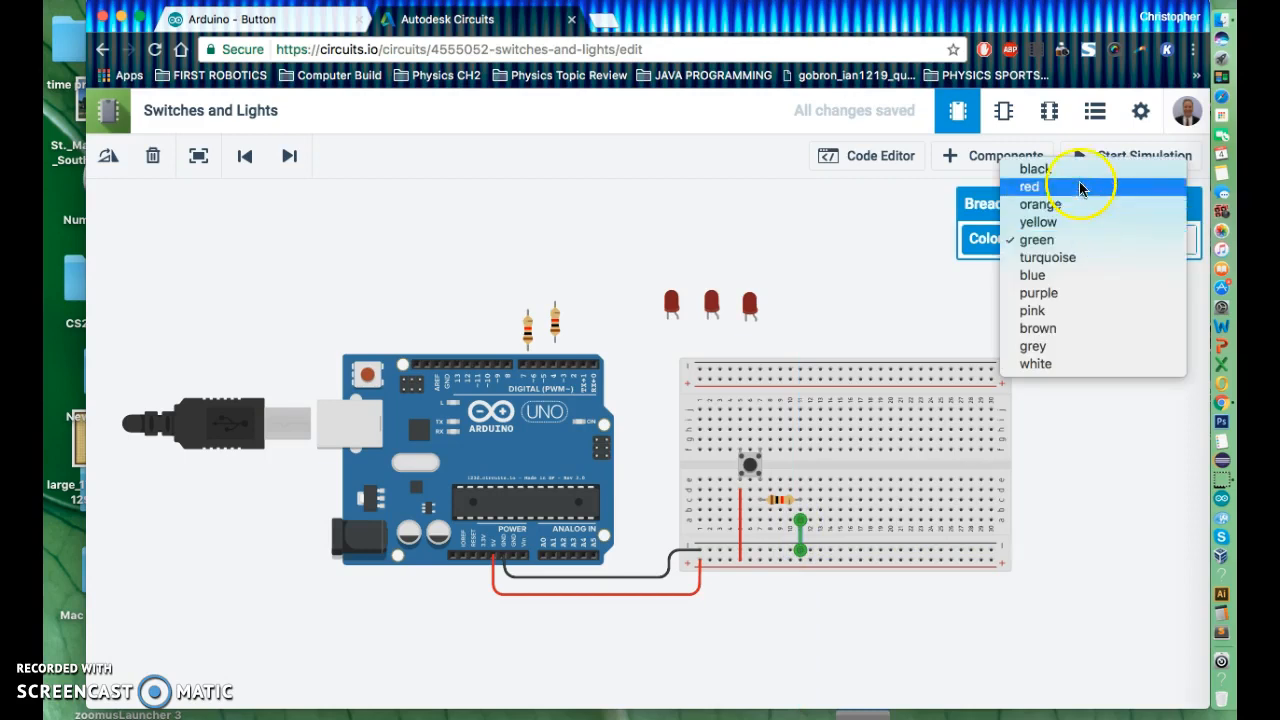
{"action": "left_click", "coordinate": [1074, 170]}
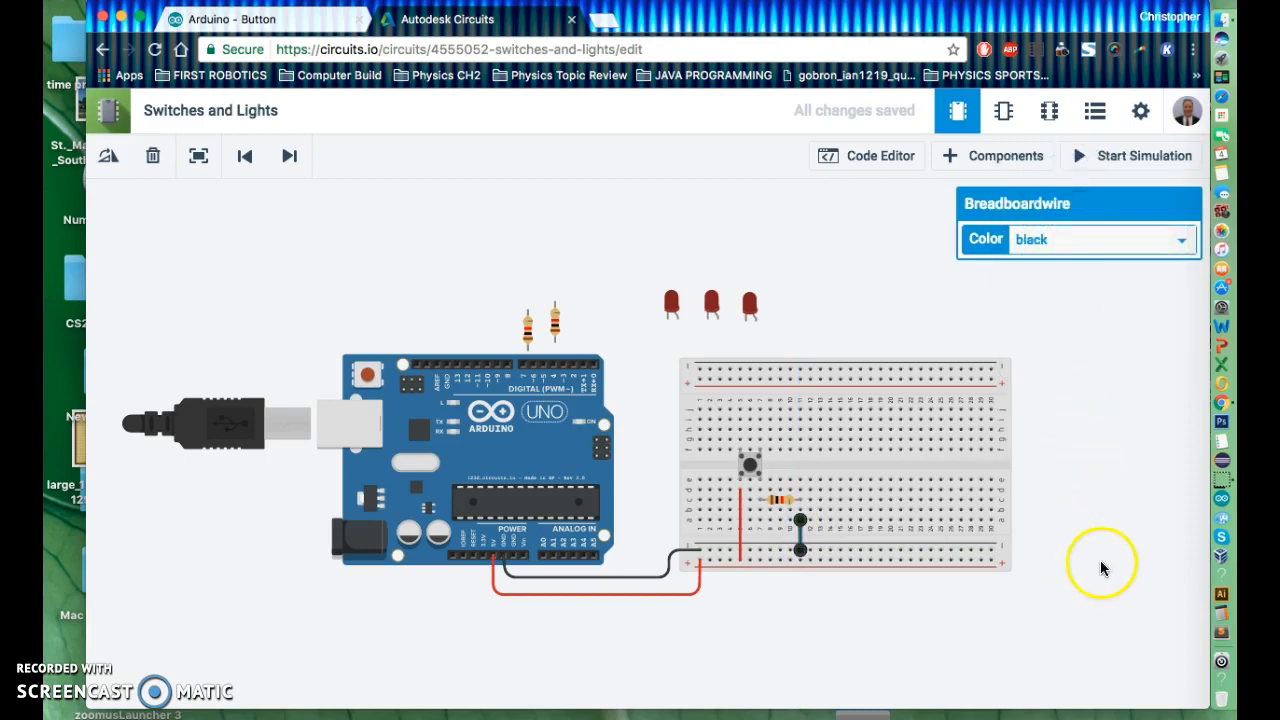
{"action": "left_click", "coordinate": [785, 503]}
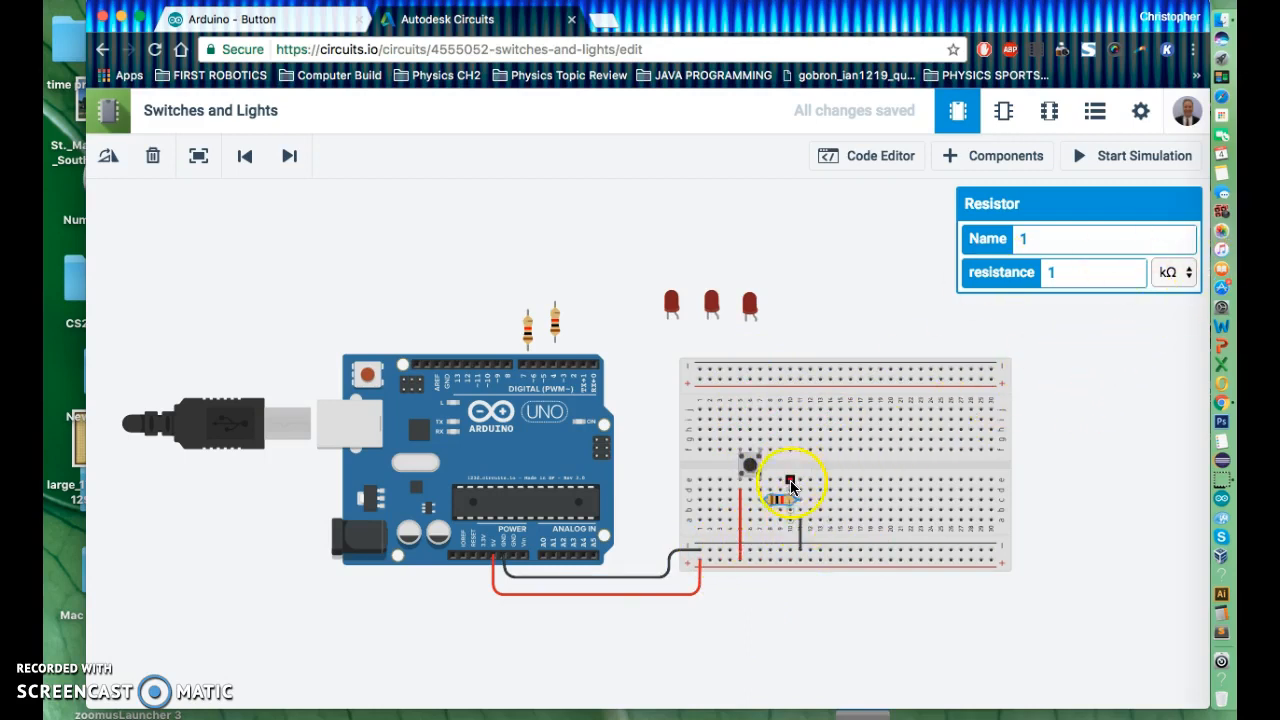
{"action": "left_click", "coordinate": [750, 466]}
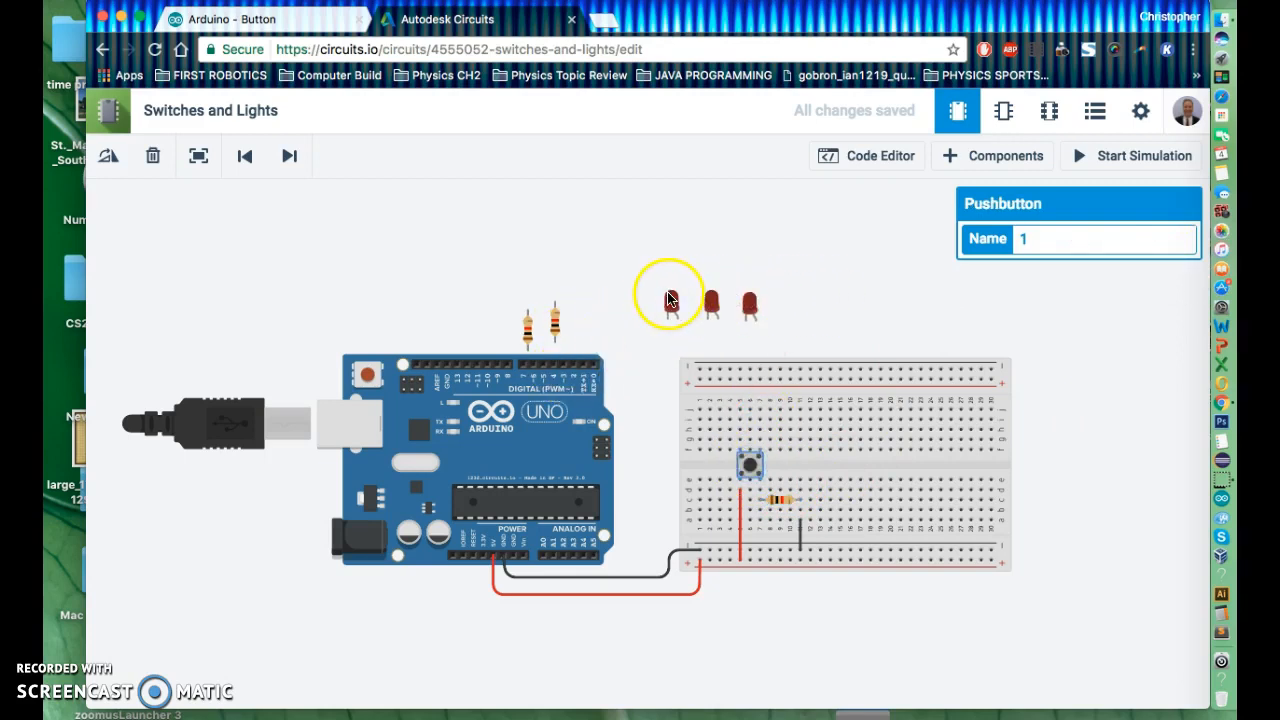
Step: Move the three LEDs and the two unused resistors farther up into the empty area above the breadboard
{"action": "left_click_drag", "start_coordinate": [750, 303], "coordinate": [830, 228]}
{"action": "left_click_drag", "start_coordinate": [709, 303], "coordinate": [790, 240]}
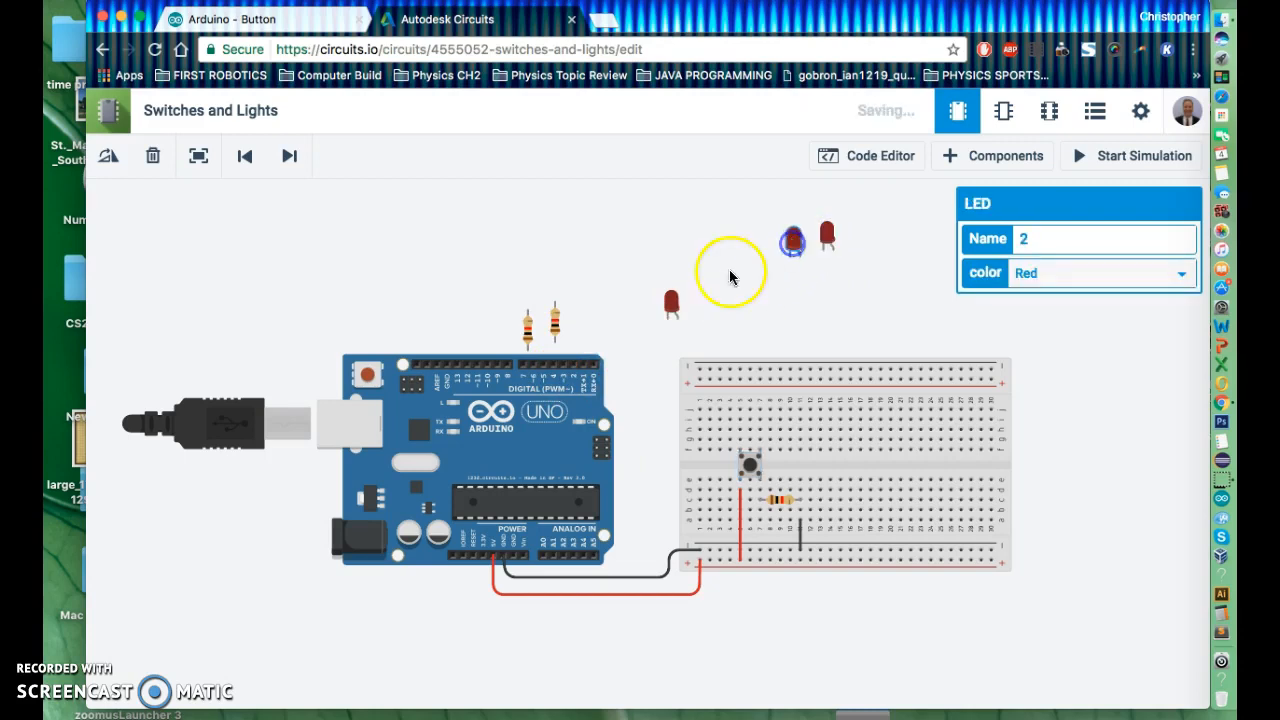
{"action": "left_click_drag", "start_coordinate": [671, 303], "coordinate": [746, 238]}
{"action": "left_click", "coordinate": [760, 452]}
{"action": "key", "text": "Escape"}
{"action": "left_click_drag", "start_coordinate": [555, 316], "coordinate": [826, 270]}
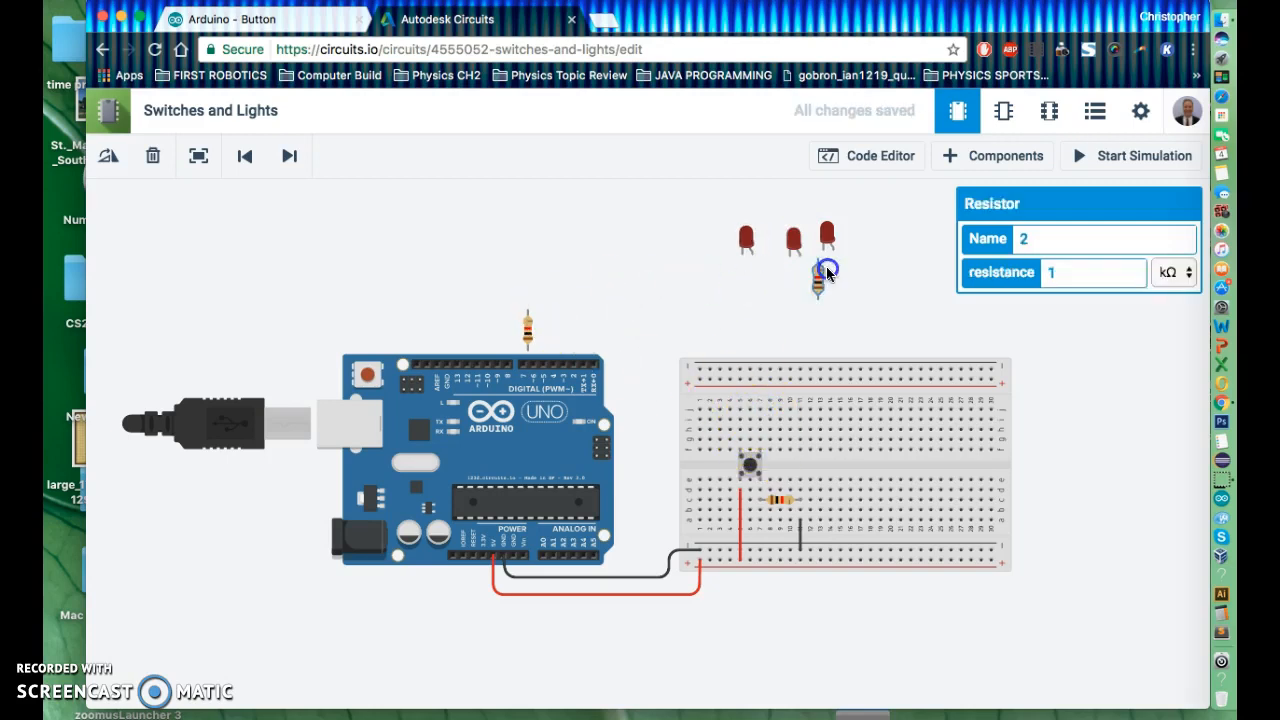
{"action": "left_click_drag", "start_coordinate": [527, 326], "coordinate": [890, 232]}
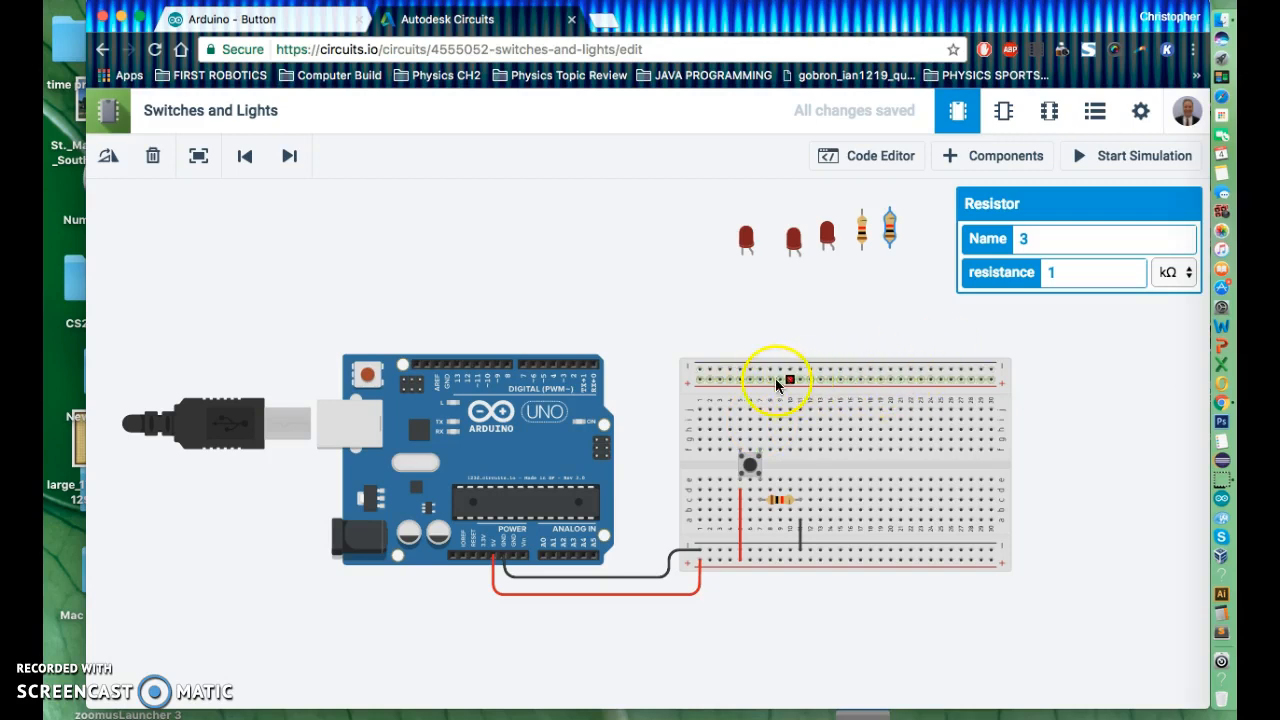
Step: Wire row h of column 7, above the pushbutton's leg, to the Arduino's digital pin 2, routing it above both boards
{"action": "left_click", "coordinate": [760, 429]}
{"action": "left_click", "coordinate": [757, 319]}
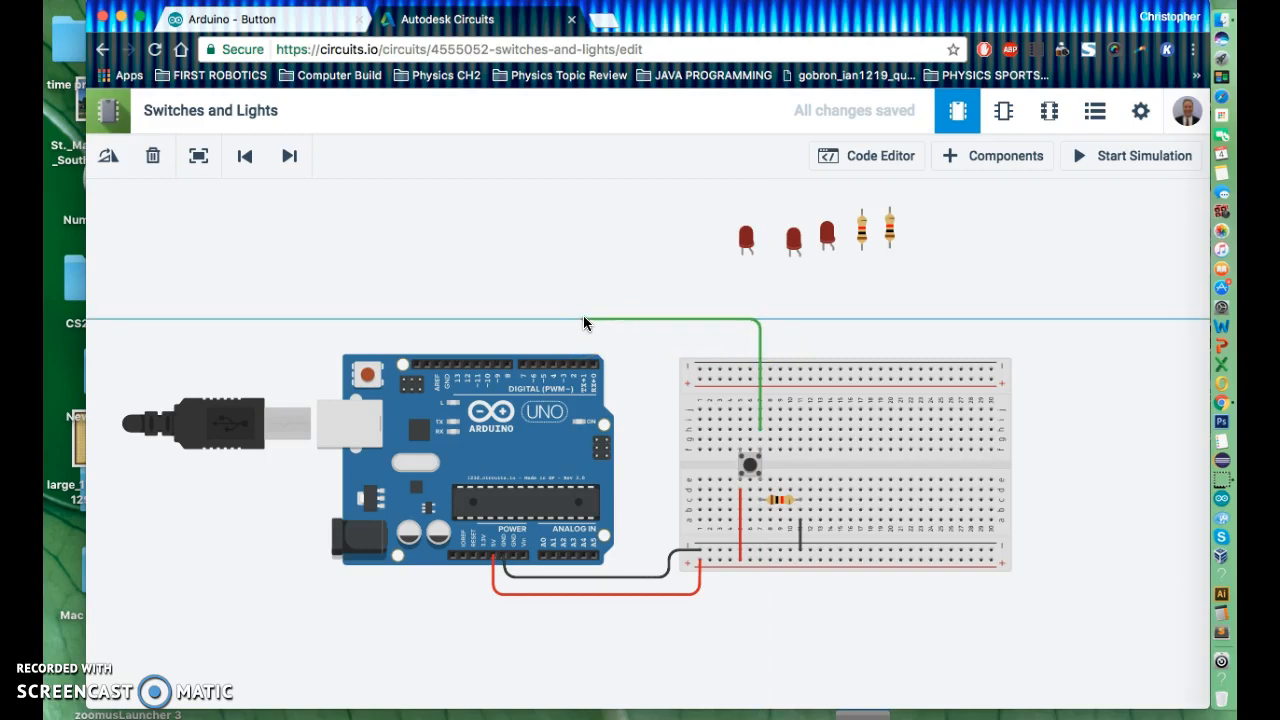
{"action": "left_click", "coordinate": [586, 318]}
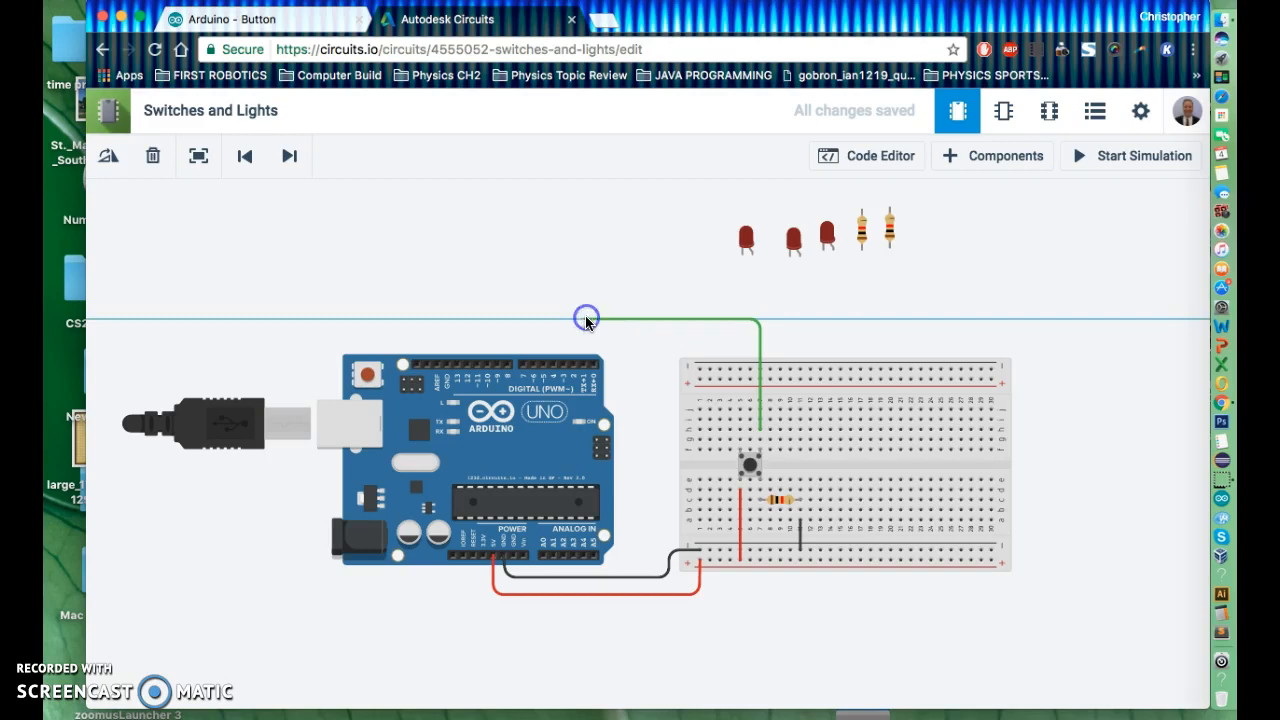
{"action": "left_click", "coordinate": [573, 368]}
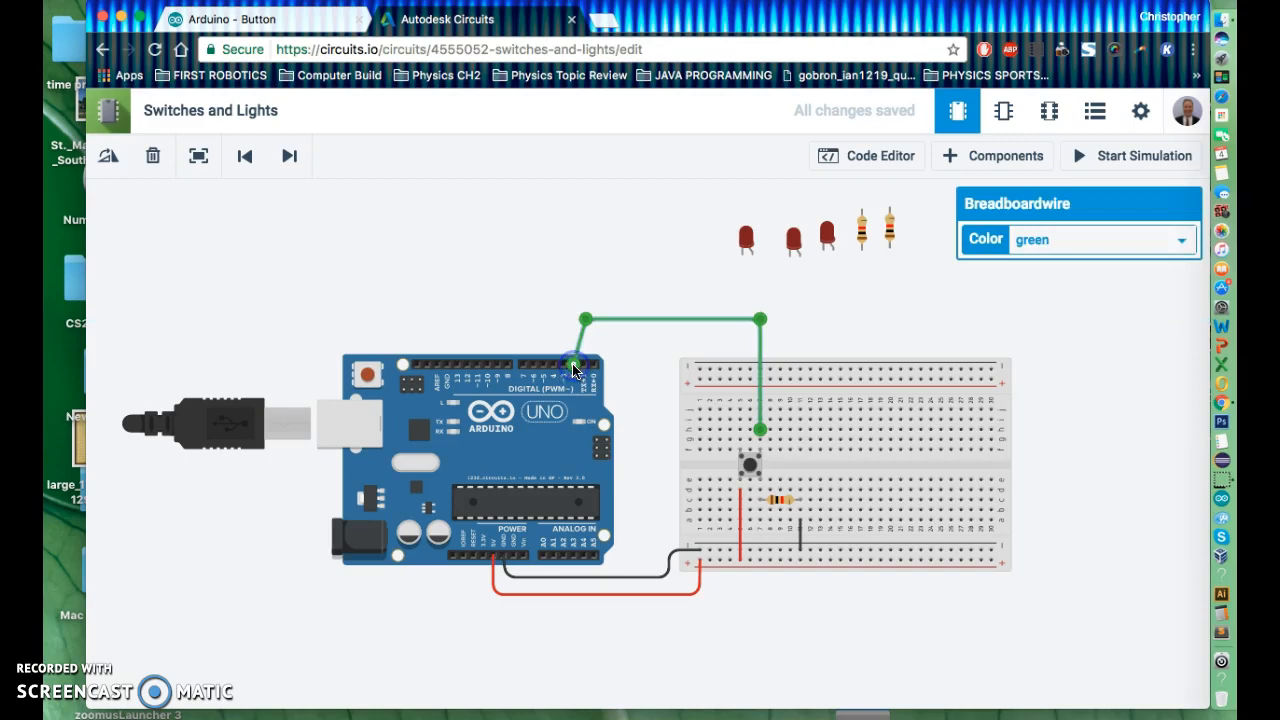
{"action": "left_click", "coordinate": [907, 311]}
{"action": "left_click", "coordinate": [759, 345]}
{"action": "left_click", "coordinate": [690, 268]}
{"action": "left_click", "coordinate": [757, 443]}
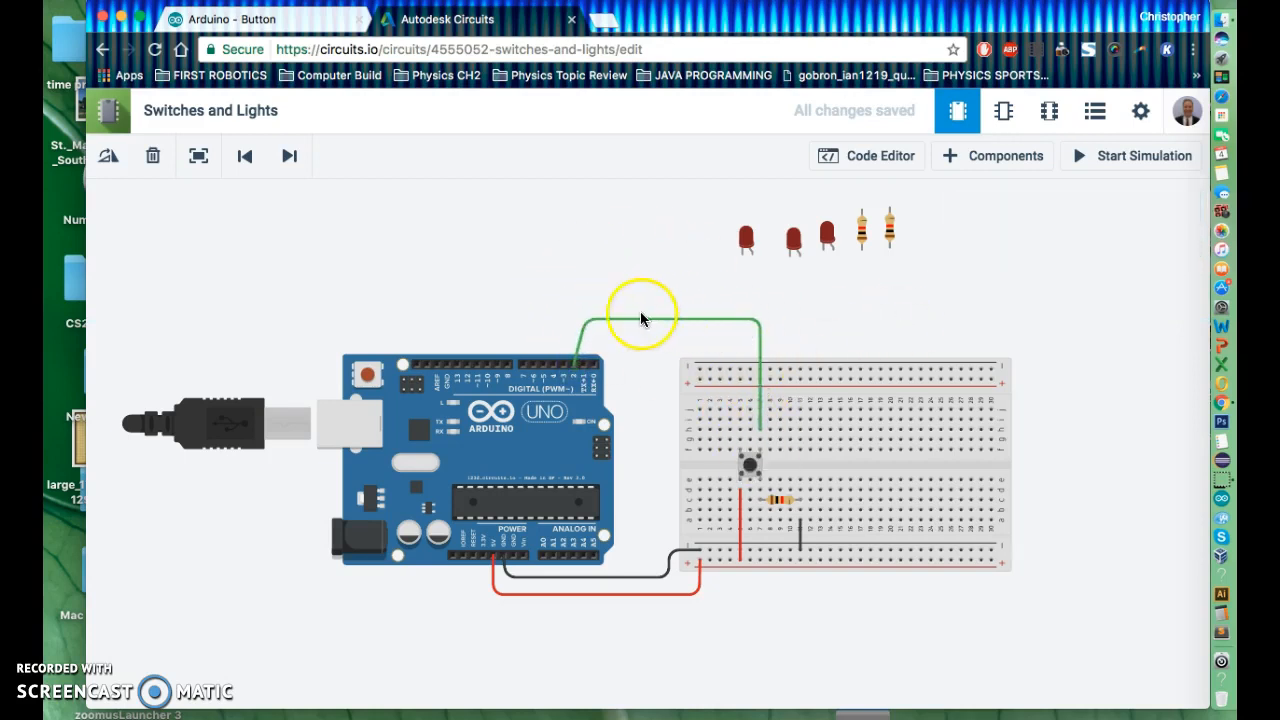
{"action": "left_click", "coordinate": [585, 346]}
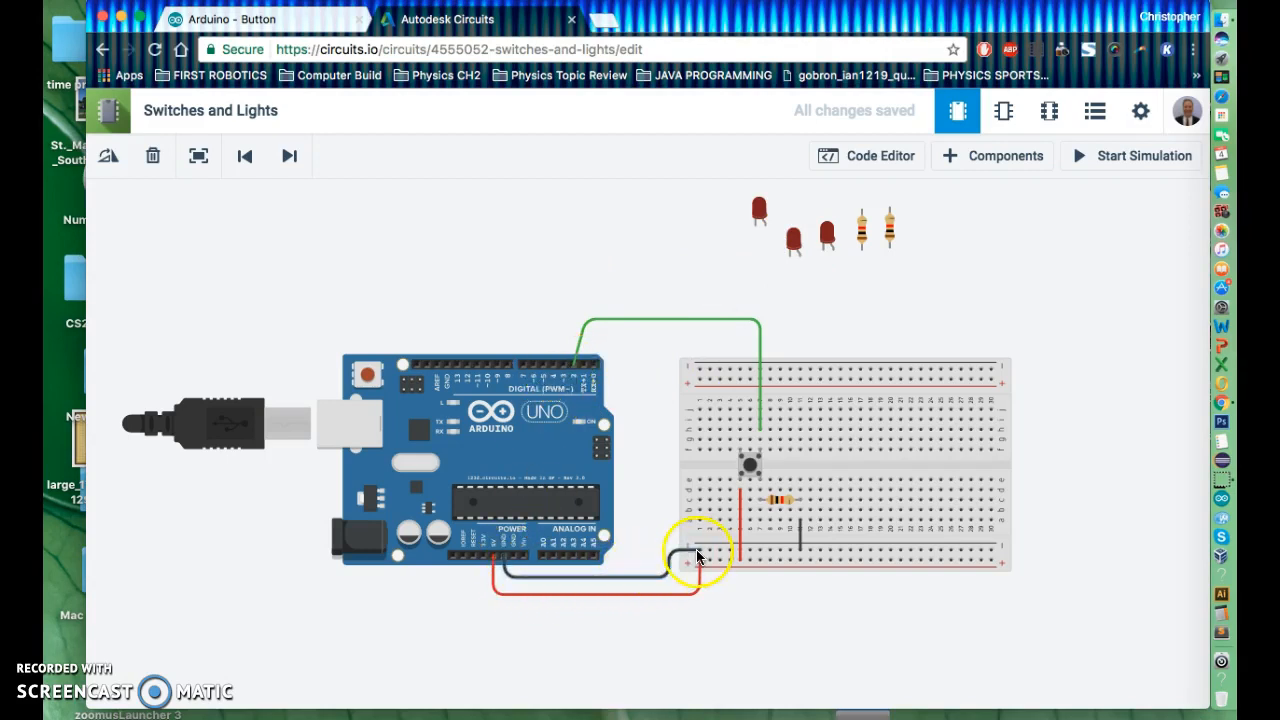
Step: Seat an LED at columns 19 and 20 in the breadboard's upper half and a resistor across the centre gap at column 19
{"action": "left_click", "coordinate": [827, 233]}
{"action": "left_click_drag", "start_coordinate": [827, 233], "coordinate": [889, 422]}
{"action": "left_click_drag", "start_coordinate": [890, 229], "coordinate": [893, 478]}
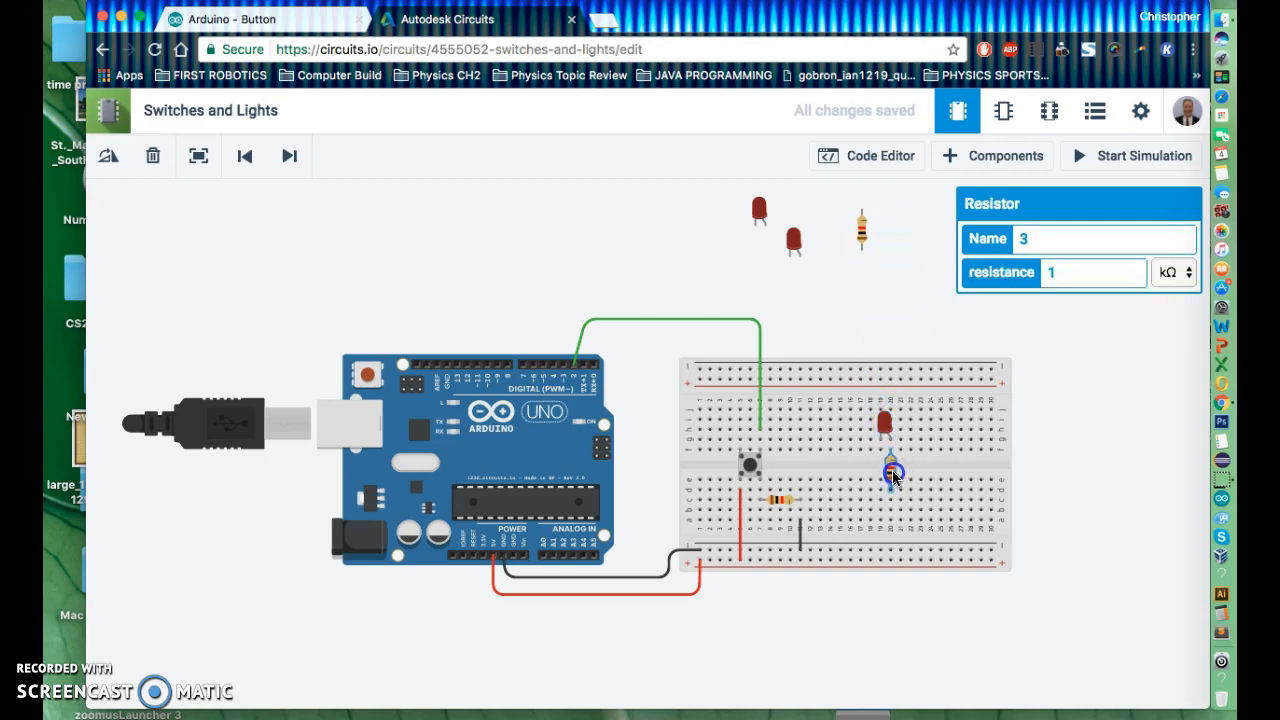
{"action": "mouse_move", "coordinate": [893, 474]}
{"action": "left_mouse_down"}
{"action": "mouse_move", "coordinate": [889, 457]}
{"action": "mouse_move", "coordinate": [911, 440]}
{"action": "mouse_move", "coordinate": [893, 478]}
{"action": "mouse_move", "coordinate": [880, 471]}
{"action": "left_mouse_up"}
Step: Change the resistance of the resistor below the LED, using Ω as its unit
{"action": "left_click", "coordinate": [878, 471]}
{"action": "left_click", "coordinate": [885, 468]}
{"action": "left_click", "coordinate": [1168, 276]}
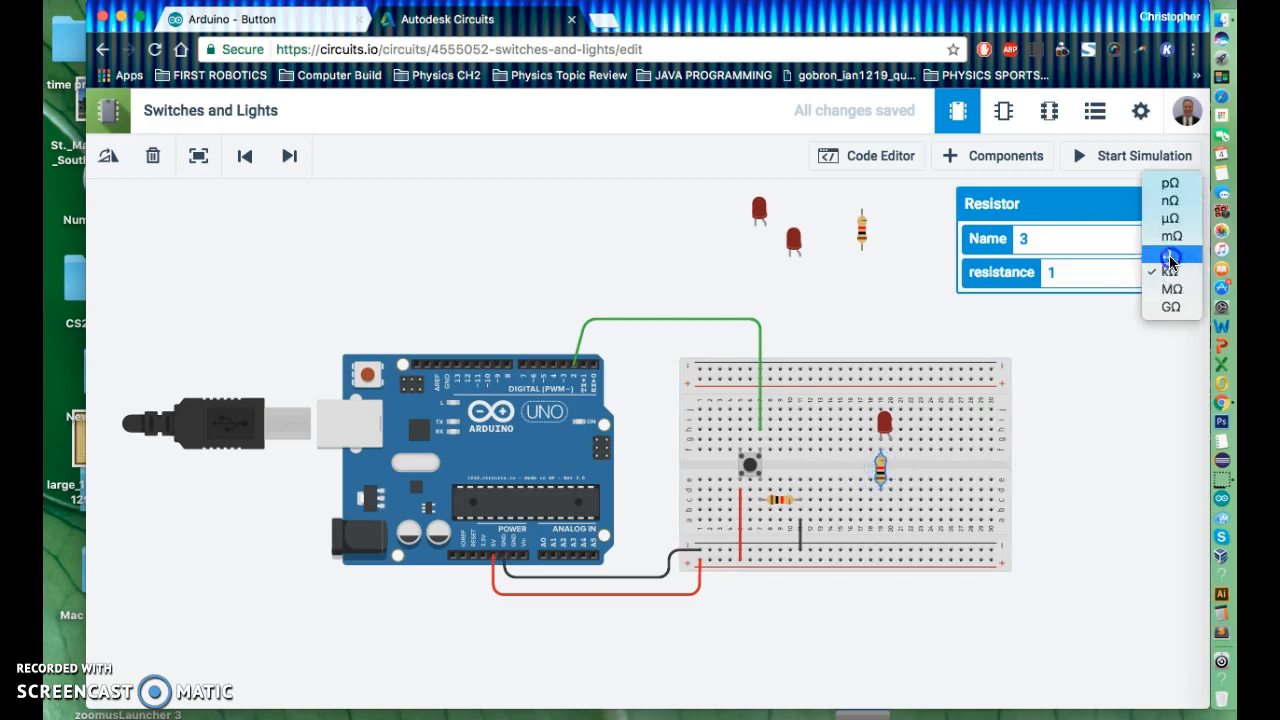
{"action": "left_click", "coordinate": [1170, 258]}
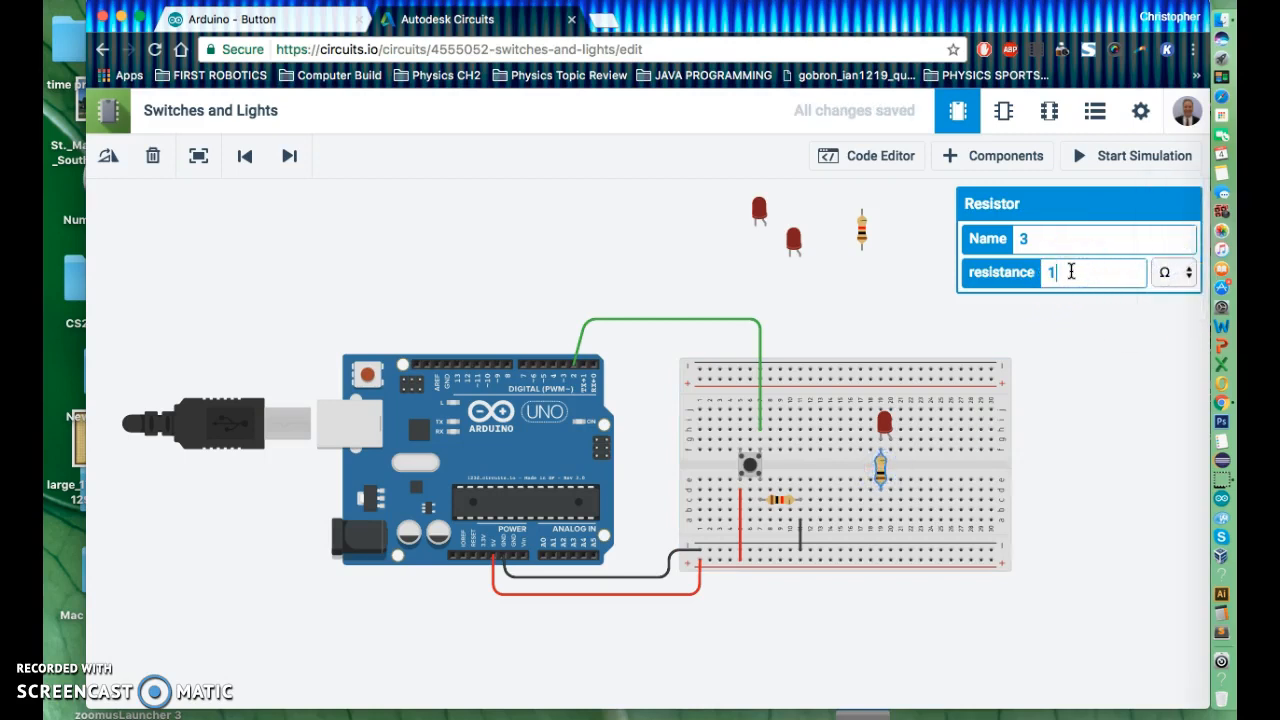
{"action": "left_click", "coordinate": [1114, 394]}
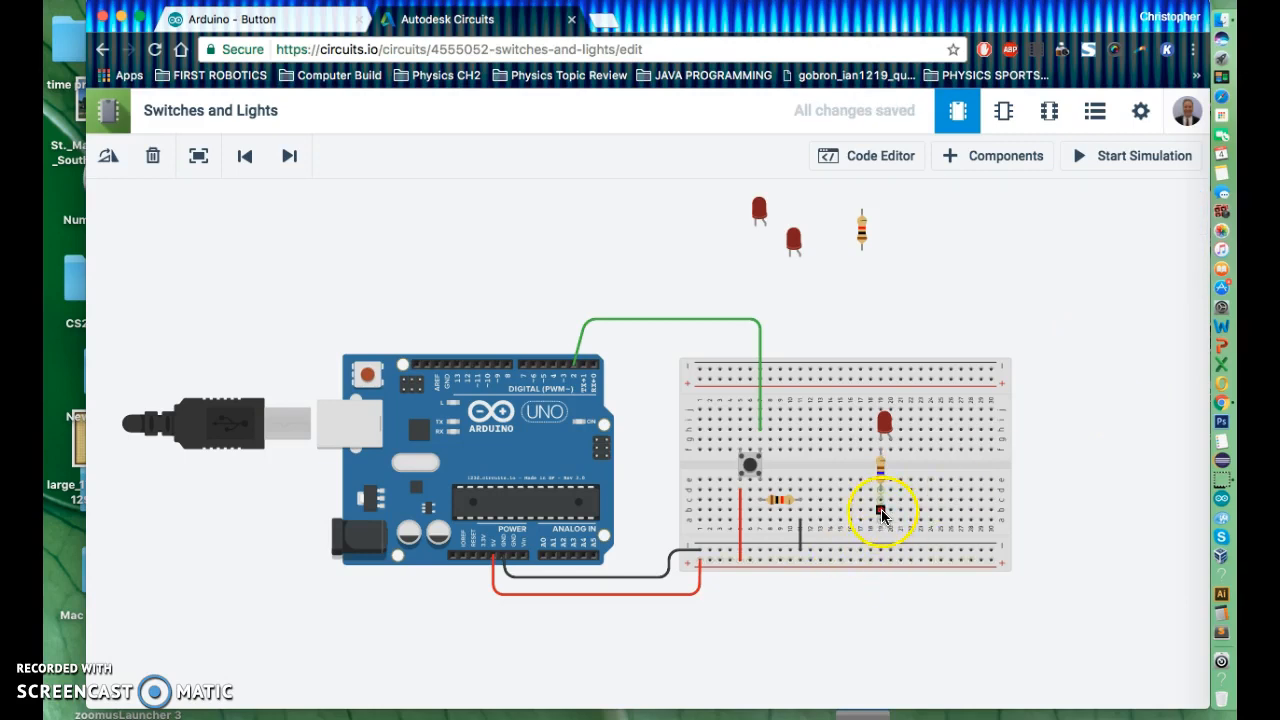
Step: Wire row b of column 19, below the LED's resistor, to the lower negative rail and colour the wire black
{"action": "left_click", "coordinate": [881, 512]}
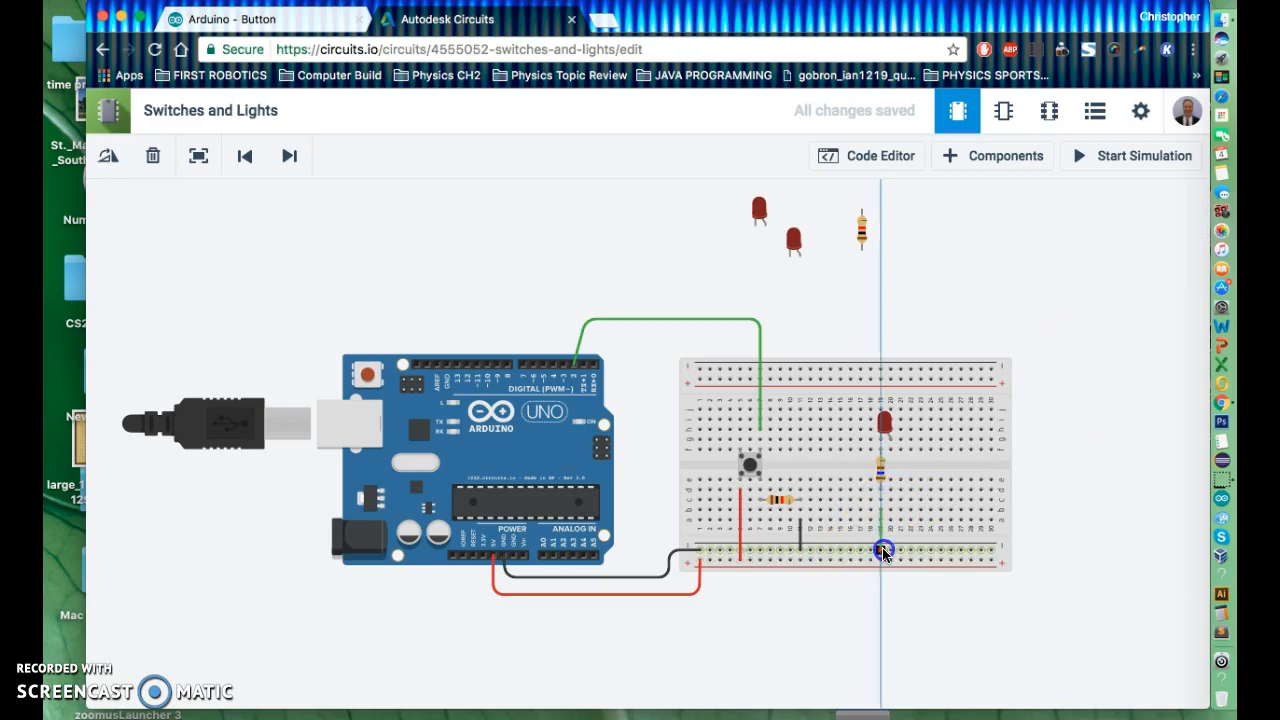
{"action": "left_click", "coordinate": [881, 550]}
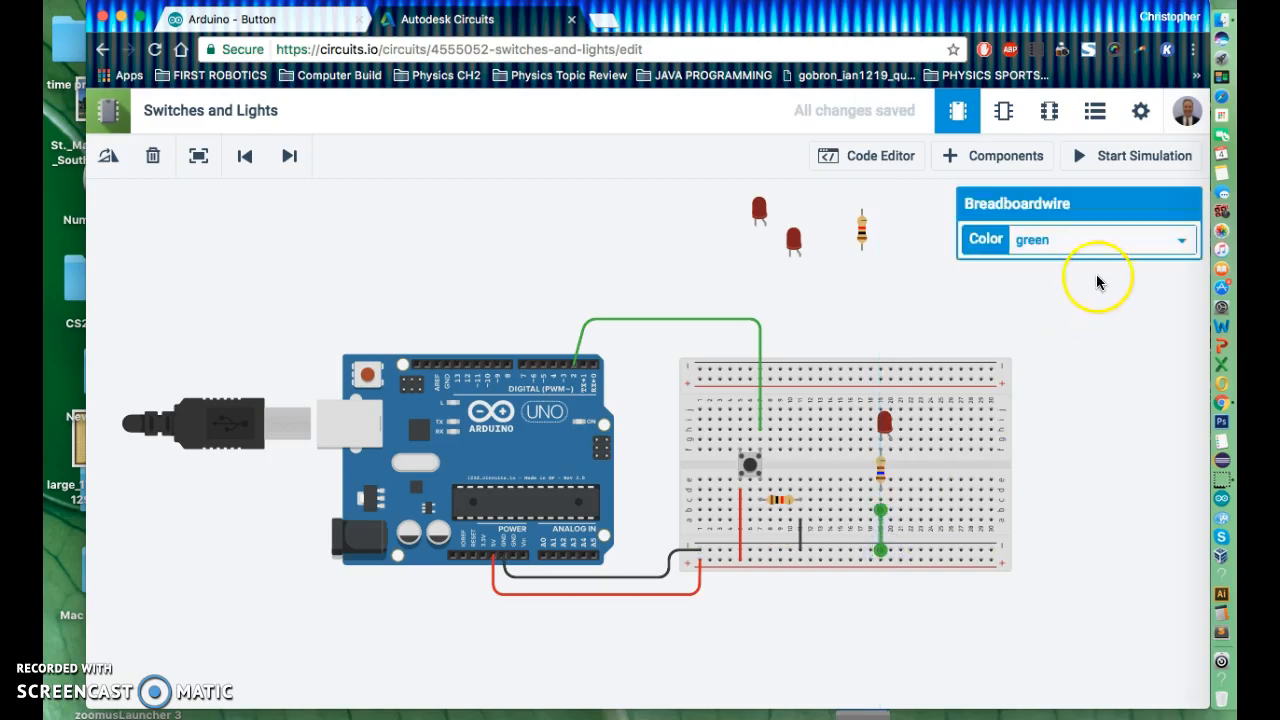
{"action": "left_click", "coordinate": [1108, 238]}
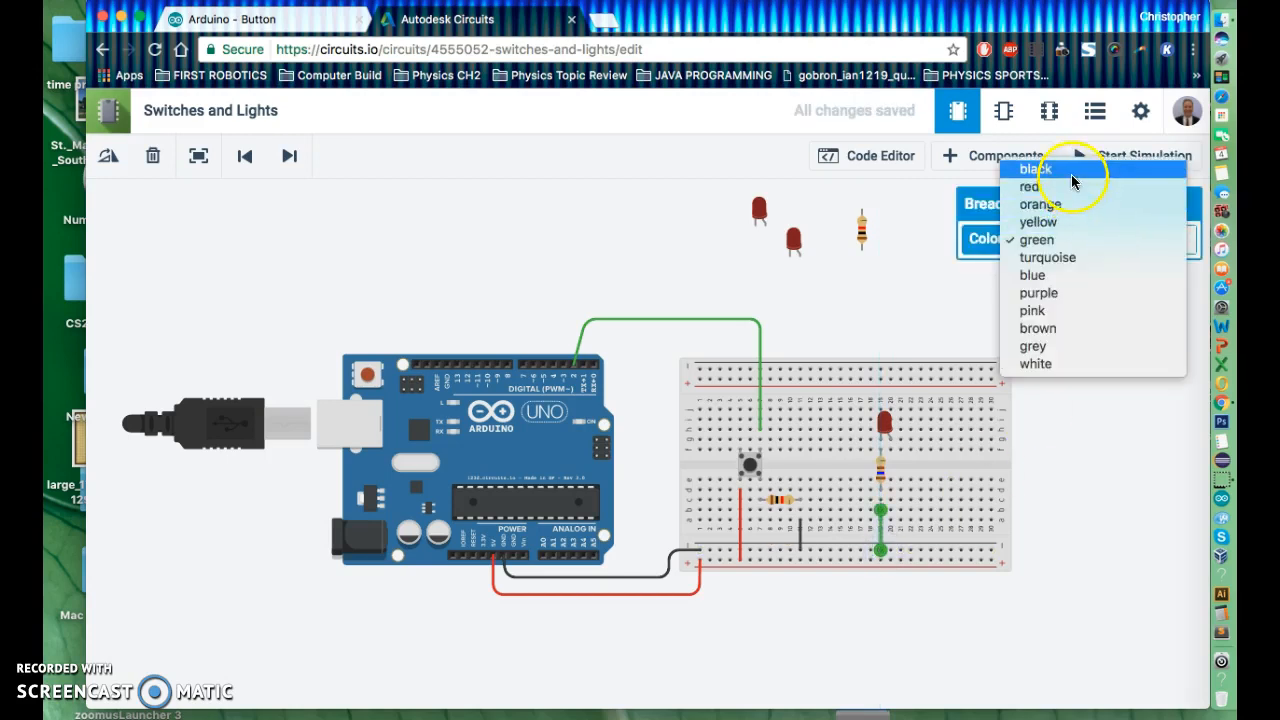
{"action": "left_click", "coordinate": [1070, 174]}
{"action": "left_click", "coordinate": [1099, 491]}
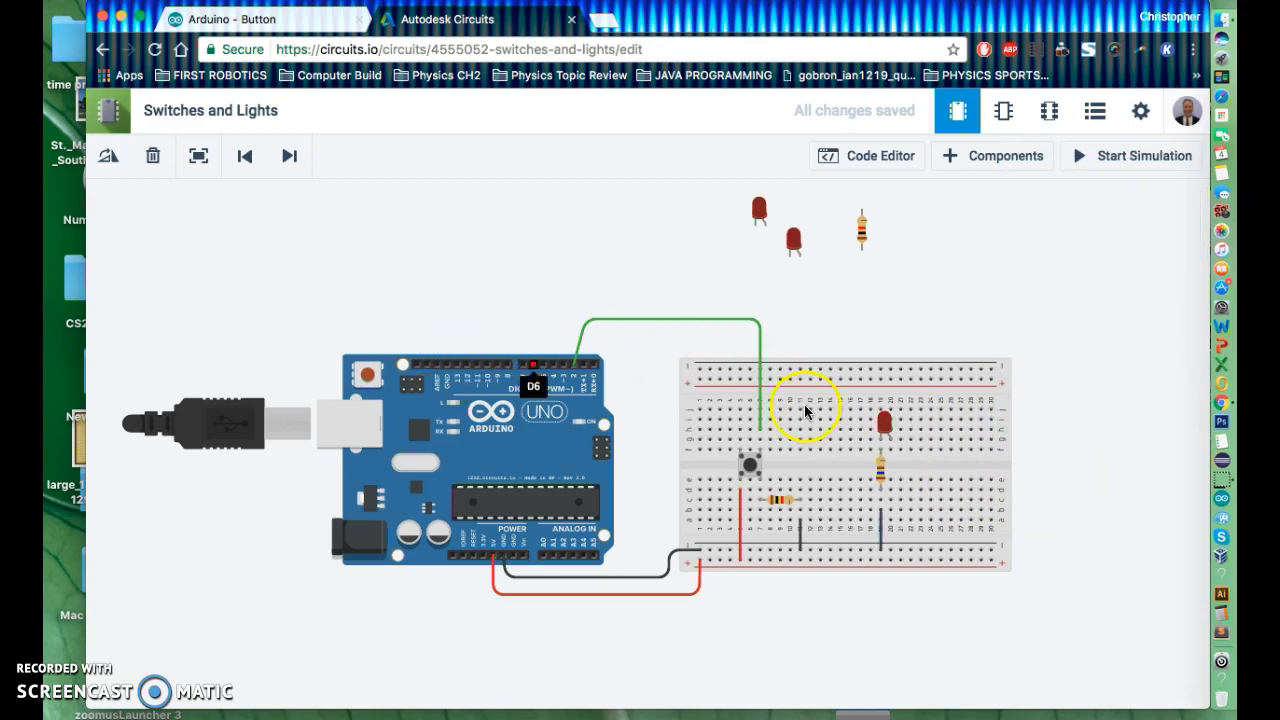
Step: Wire row j of column 20, above the LED, to the Arduino's digital pin 4 over the existing wire and colour it red
{"action": "left_click", "coordinate": [892, 411]}
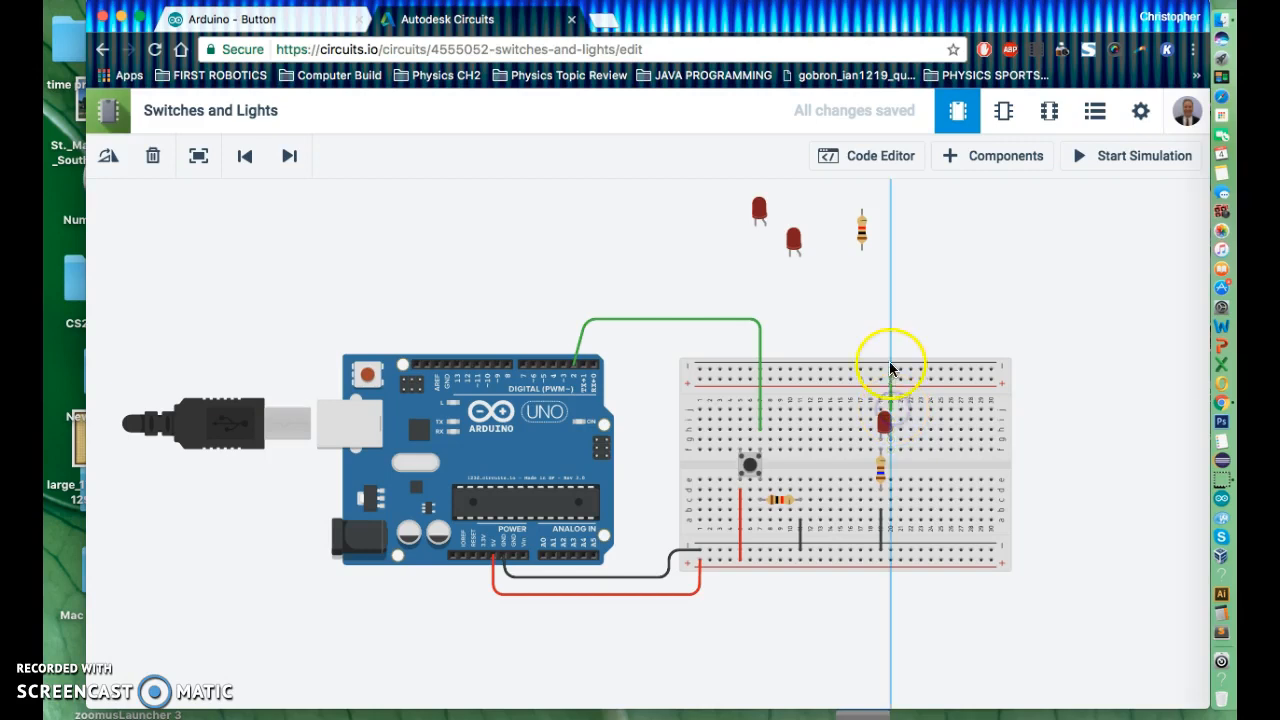
{"action": "left_click", "coordinate": [889, 310]}
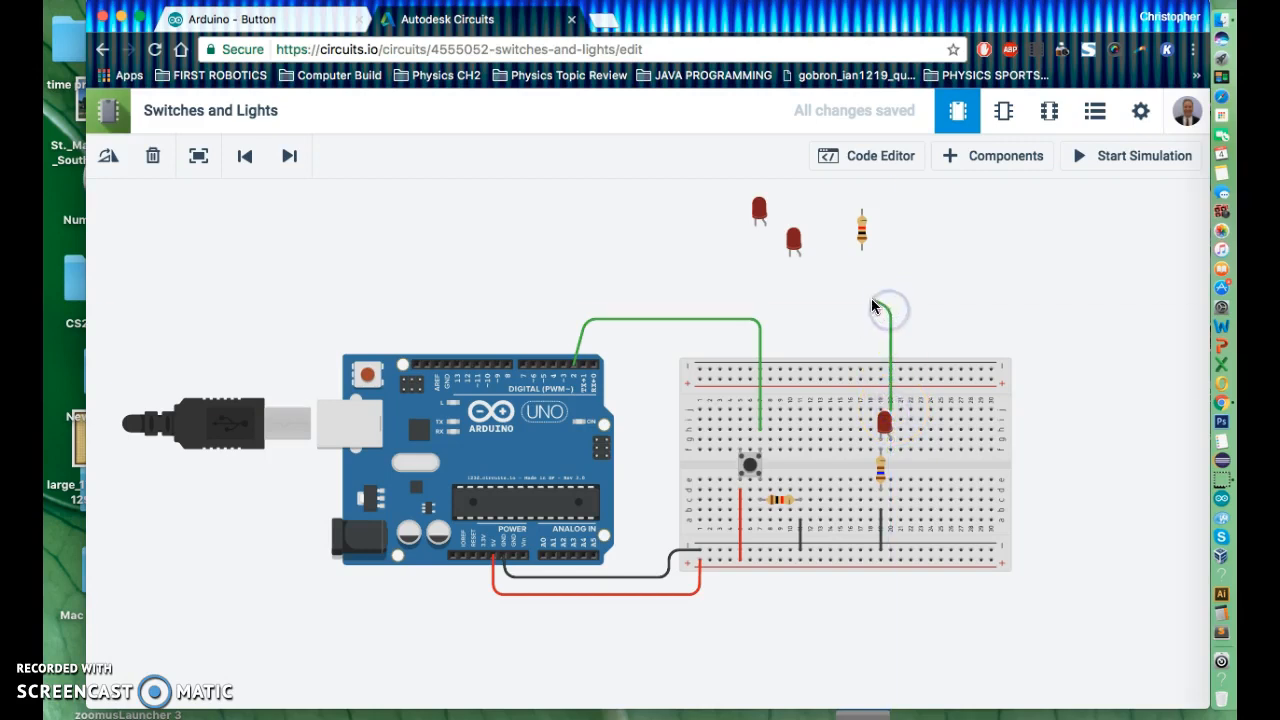
{"action": "left_click", "coordinate": [849, 309]}
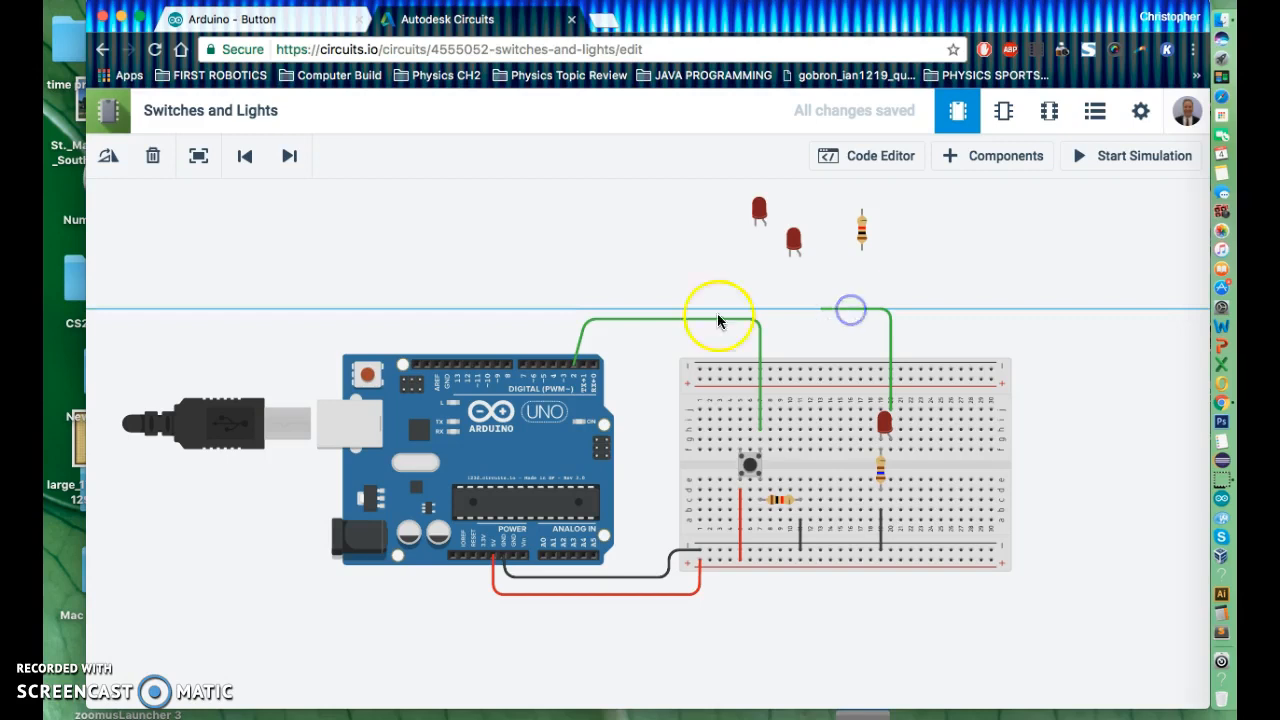
{"action": "left_click", "coordinate": [562, 311]}
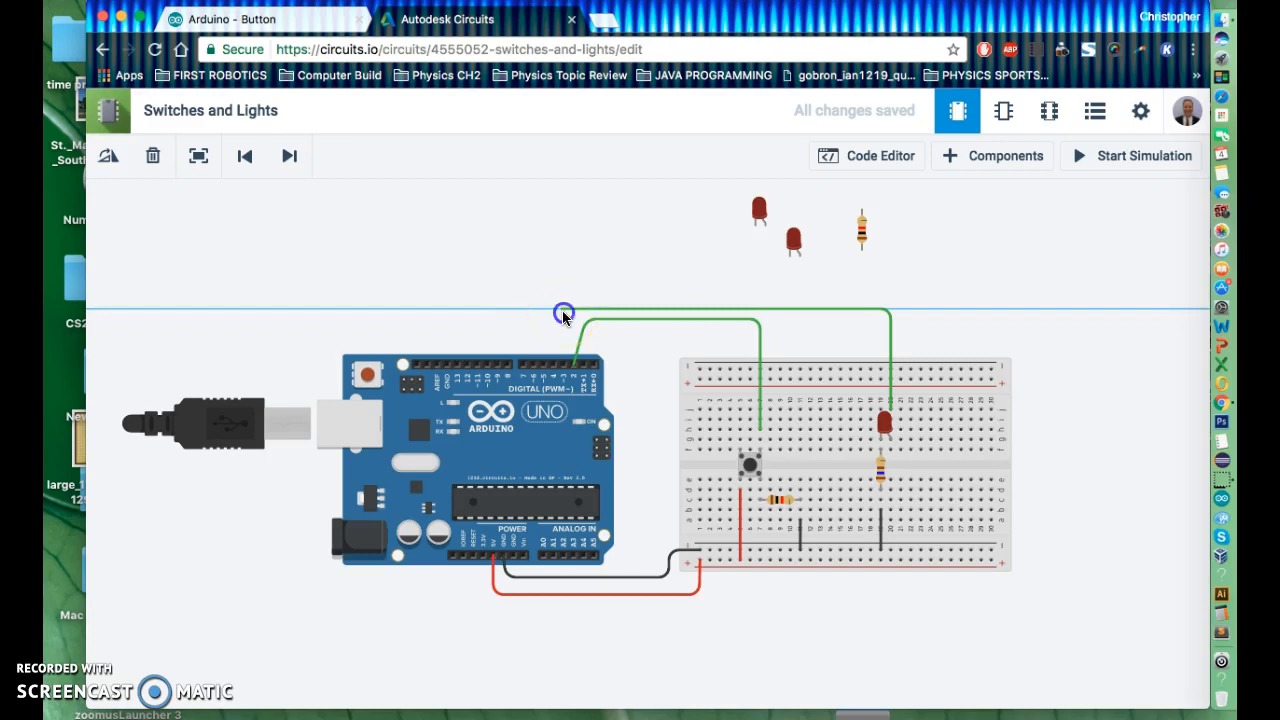
{"action": "left_click", "coordinate": [554, 370]}
{"action": "left_click", "coordinate": [1088, 244]}
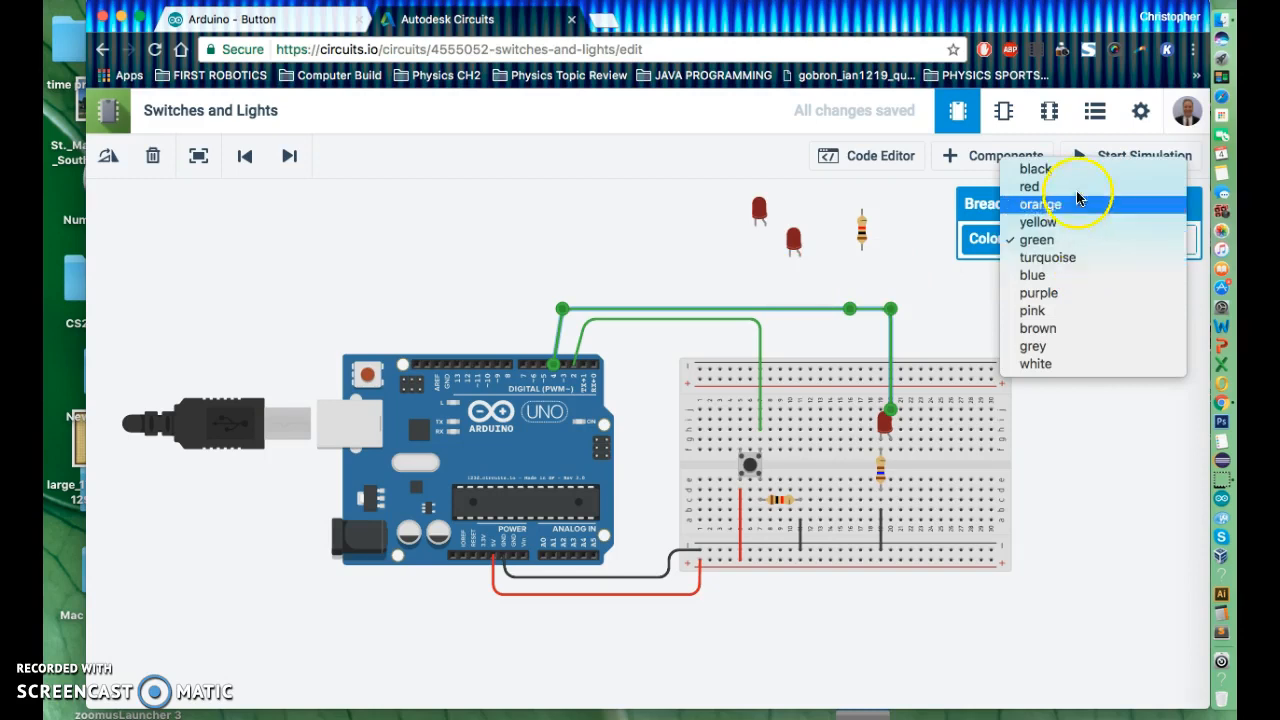
{"action": "left_click", "coordinate": [1078, 189]}
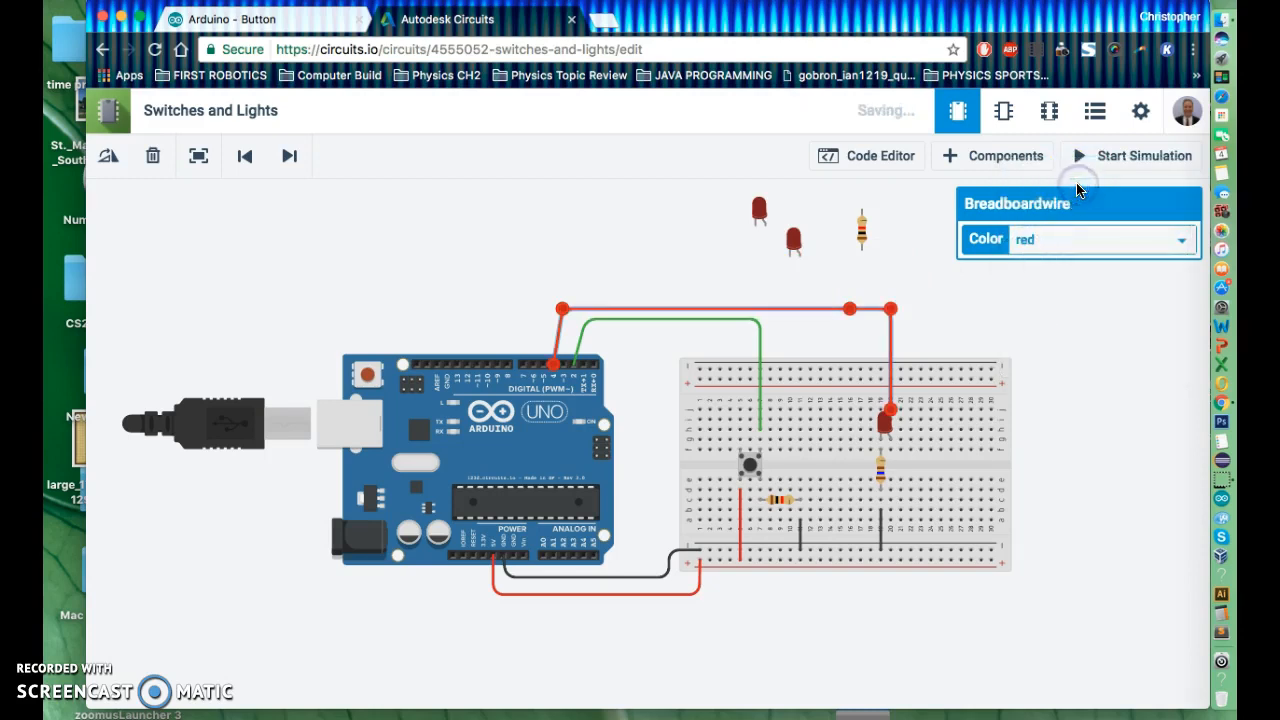
{"action": "left_click", "coordinate": [920, 230]}
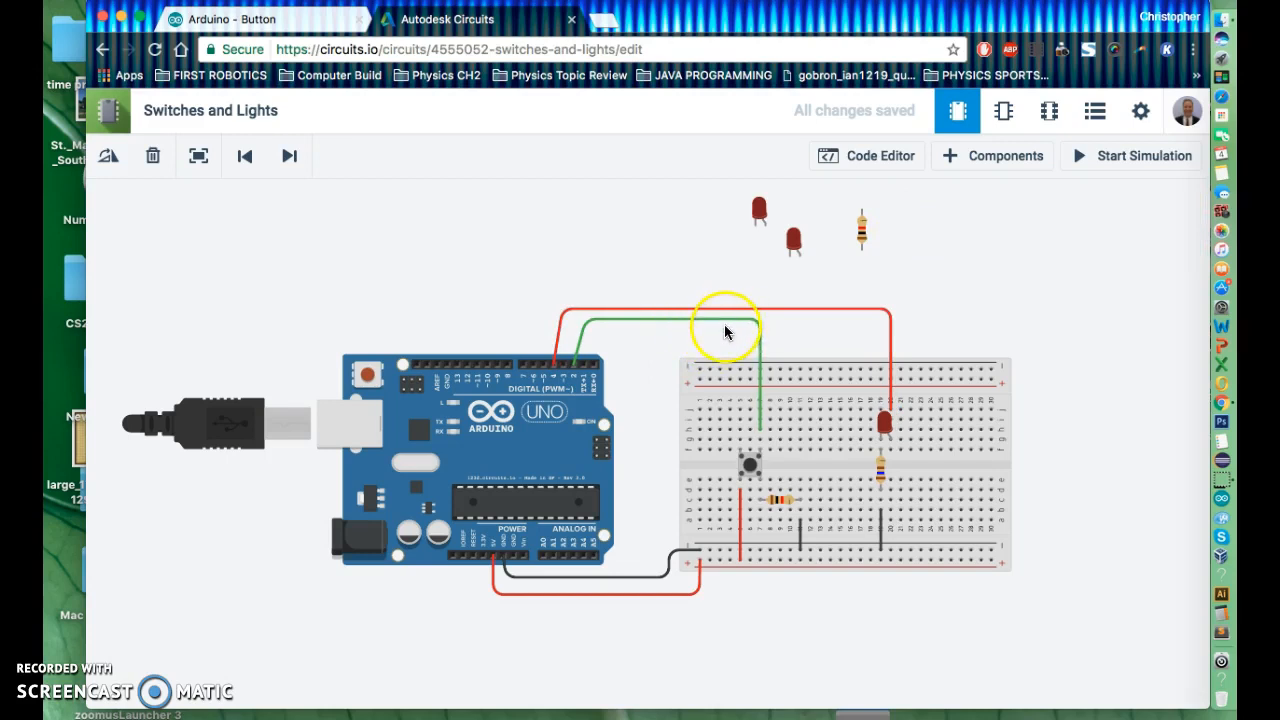
Step: Recolour the wire between the pushbutton and the Arduino's digital pin 2 turquoise
{"action": "left_click", "coordinate": [721, 318]}
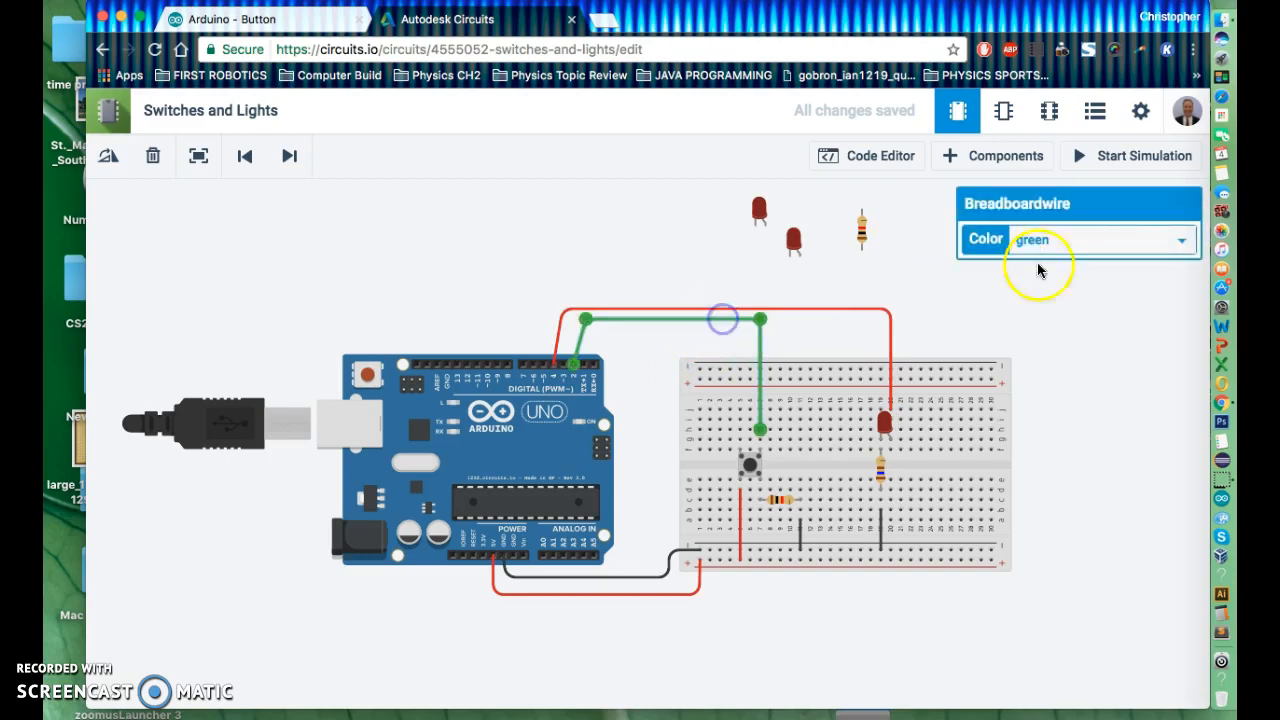
{"action": "left_click", "coordinate": [1091, 249]}
{"action": "left_click", "coordinate": [1095, 262]}
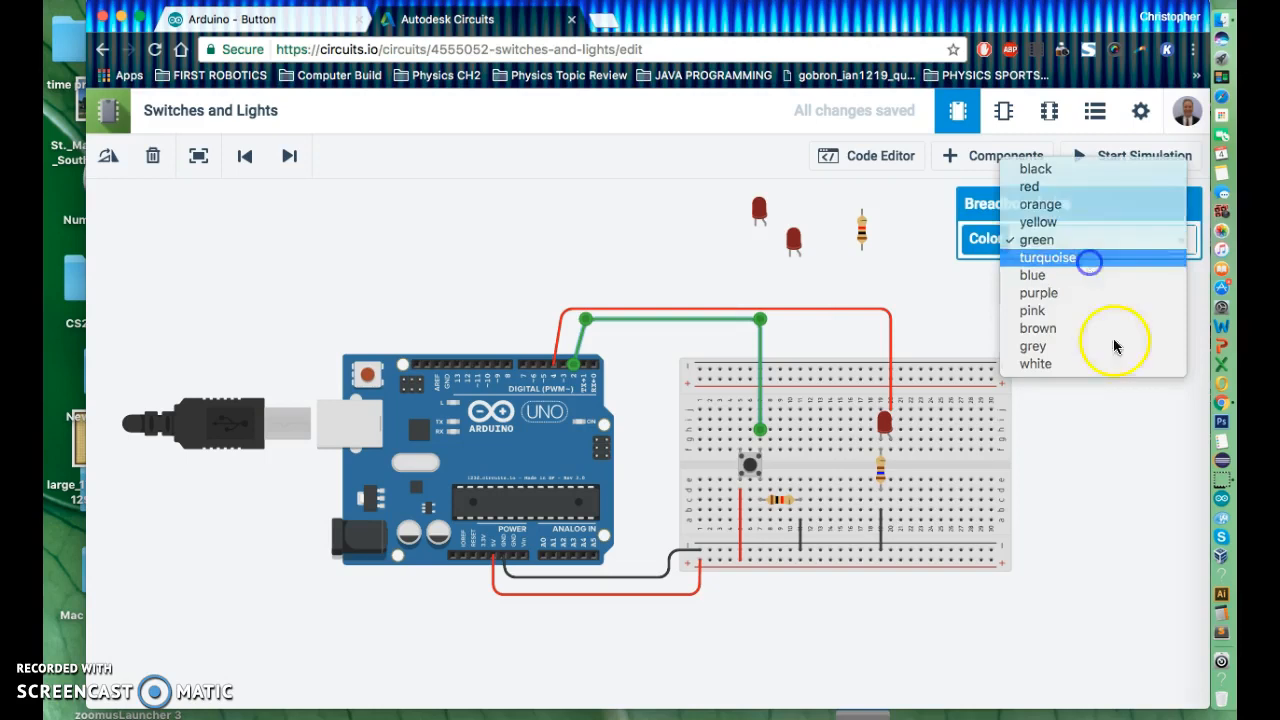
{"action": "left_click", "coordinate": [1151, 468]}
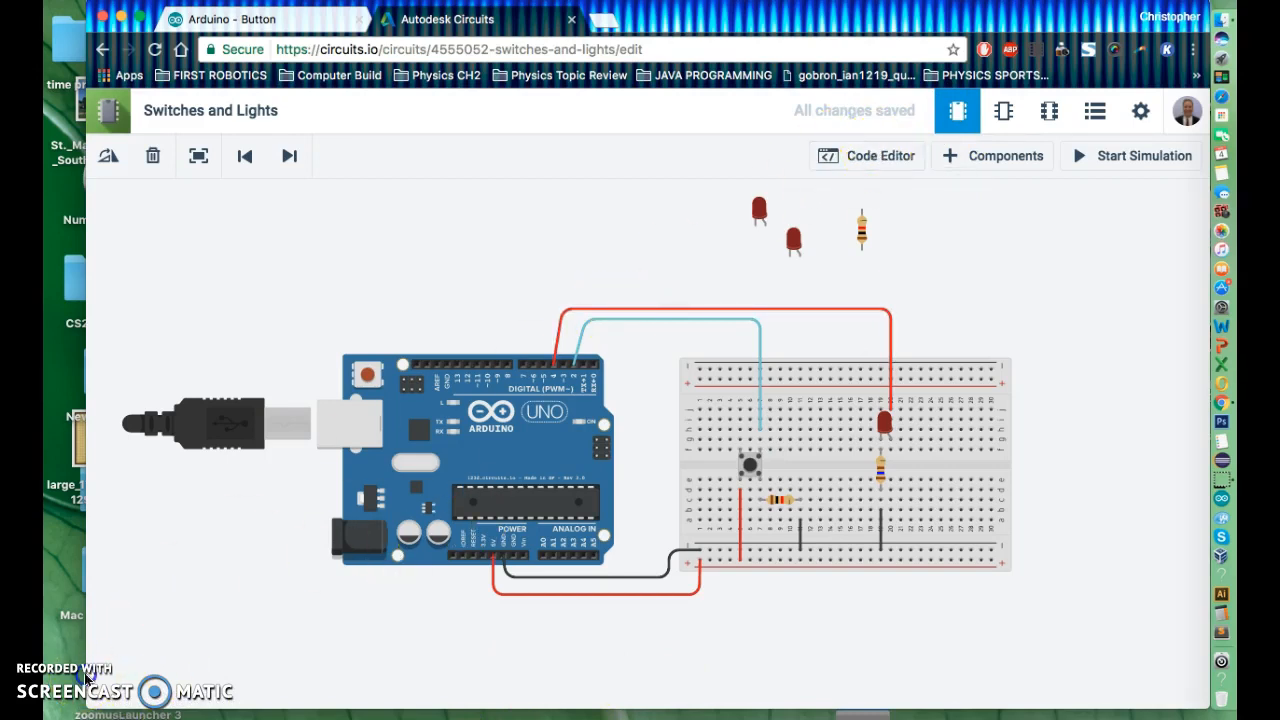
Step: Open the Arduino code and delete the pin 13 comments and the int led = 13; declaration
{"action": "left_click", "coordinate": [879, 170]}
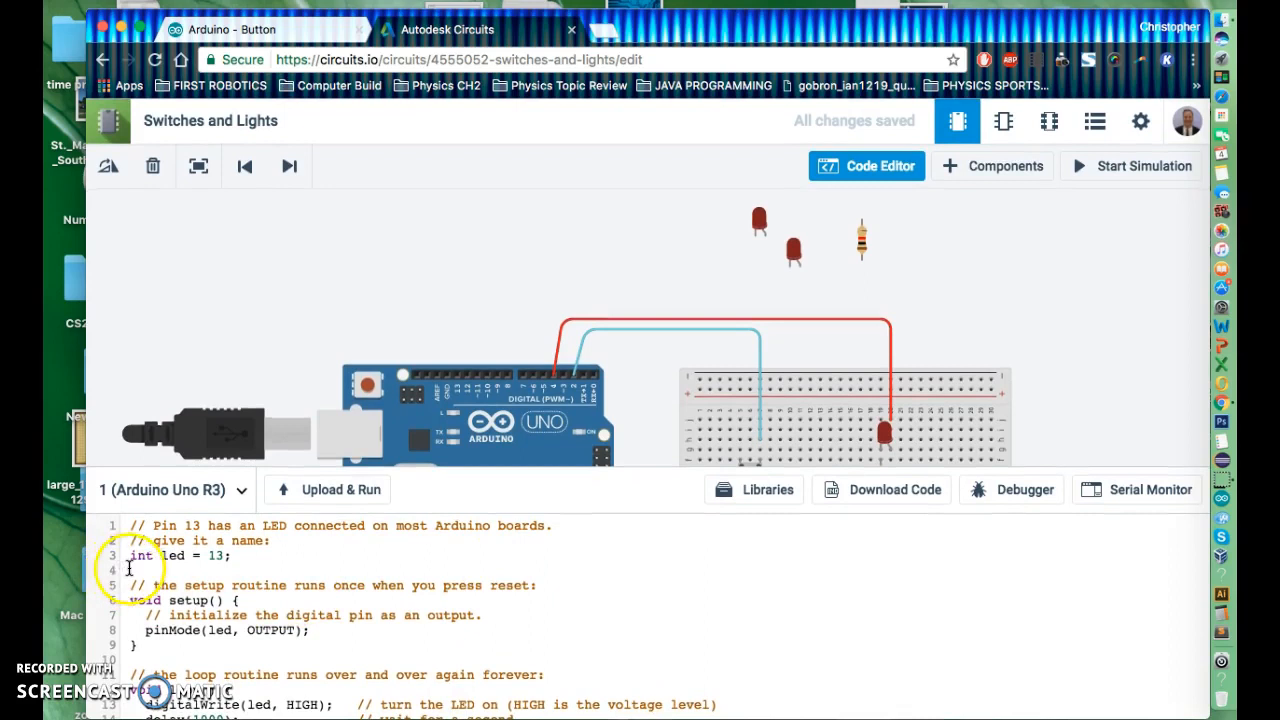
{"action": "left_click_drag", "start_coordinate": [128, 524], "coordinate": [305, 549]}
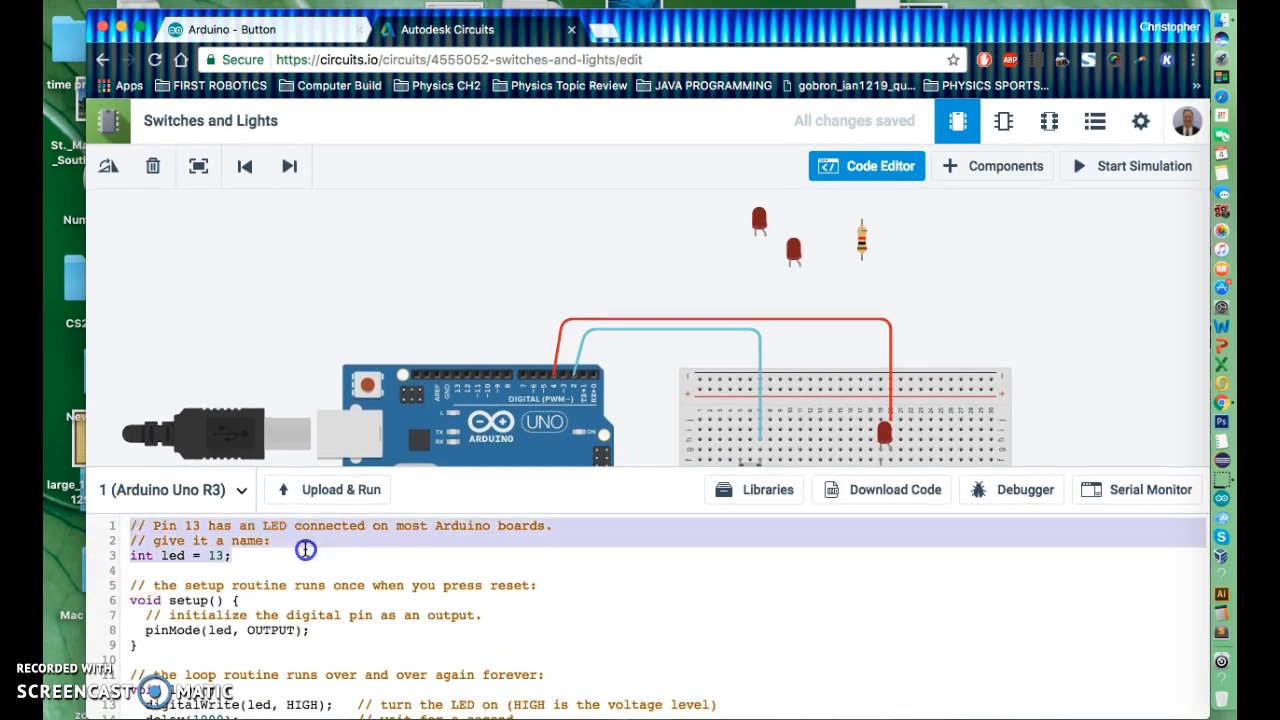
{"action": "key", "text": "BackSpace"}
Step: Empty the body of setup() by deleting its comment and pinMode line, keeping the opening and closing braces
{"action": "left_click", "coordinate": [130, 588]}
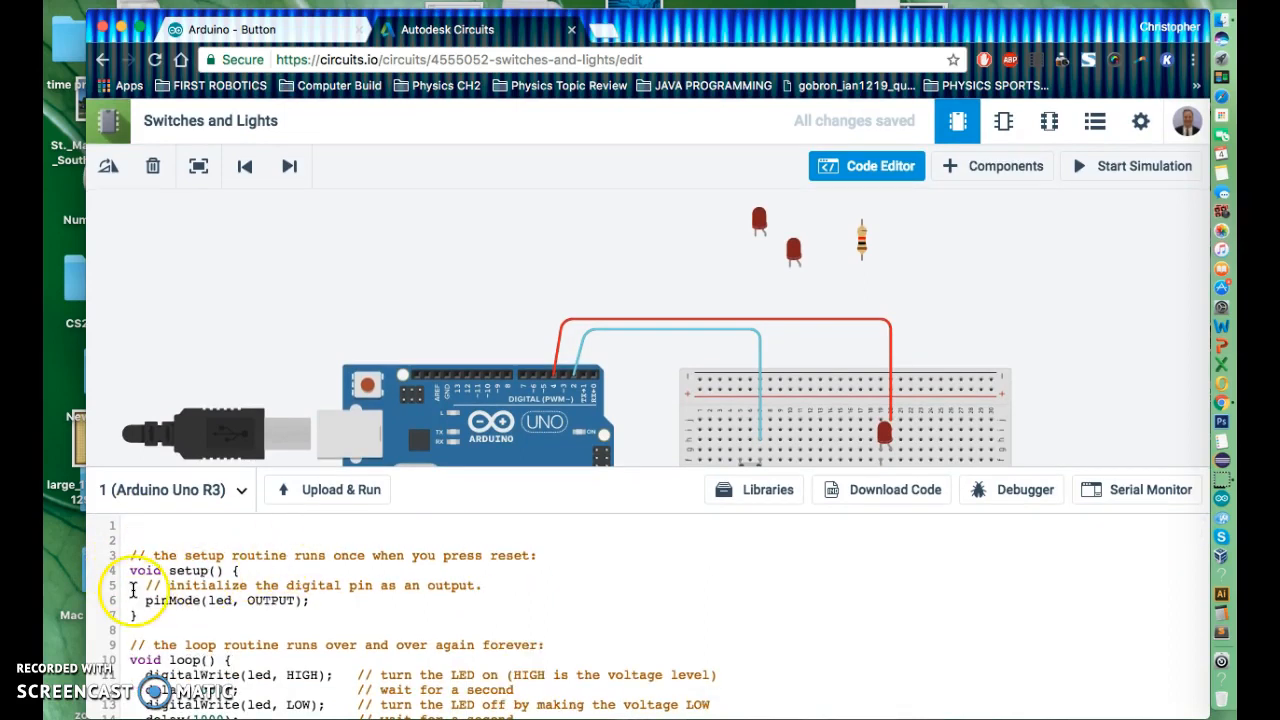
{"action": "left_click_drag", "start_coordinate": [180, 590], "coordinate": [340, 600]}
{"action": "key", "text": "BackSpace"}
{"action": "type", "text": "="}
{"action": "left_click", "coordinate": [148, 590]}
{"action": "type", "text": "="}
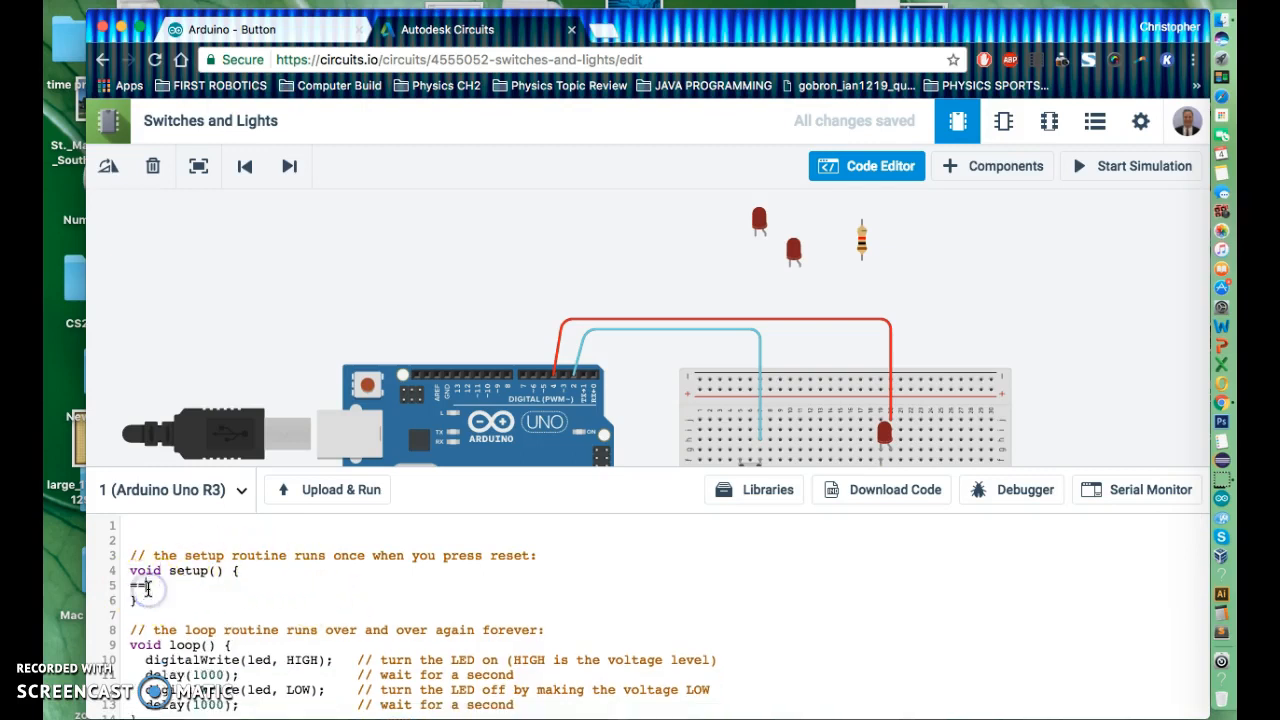
{"action": "key", "text": "BackSpace"}
{"action": "key", "text": "BackSpace"}
{"action": "key", "text": "BackSpace"}
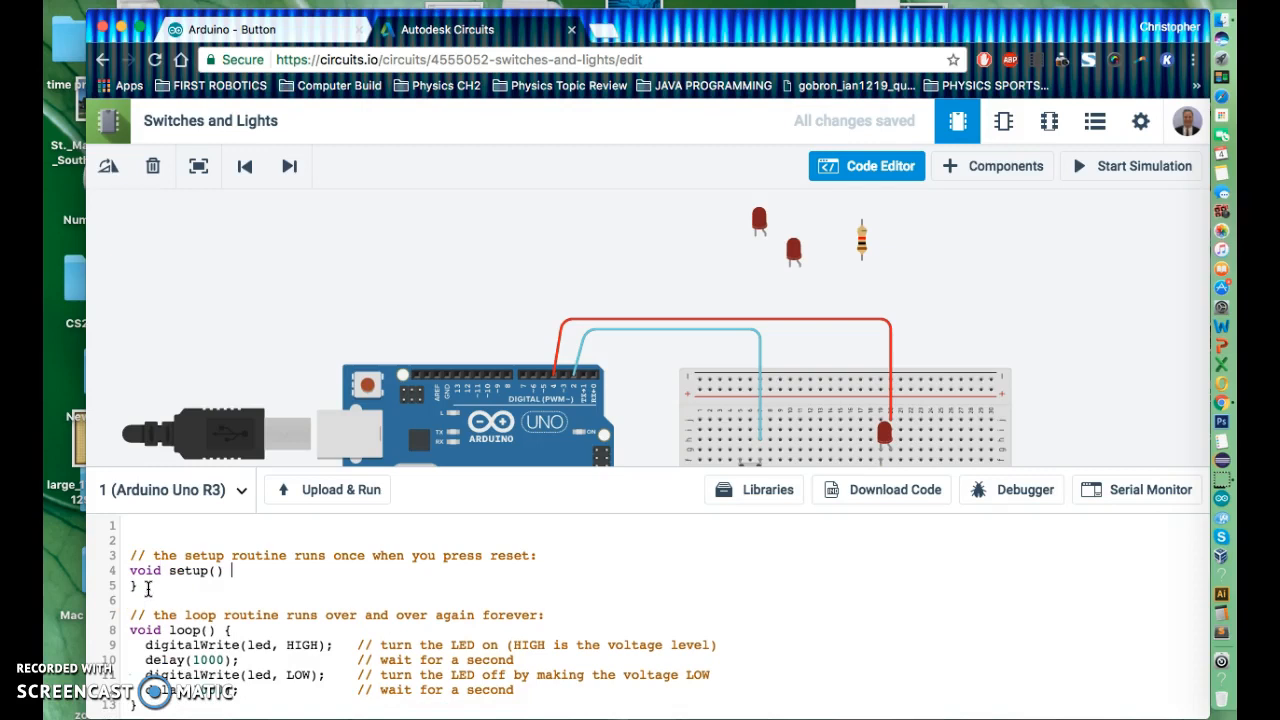
{"action": "type", "text": "{"}
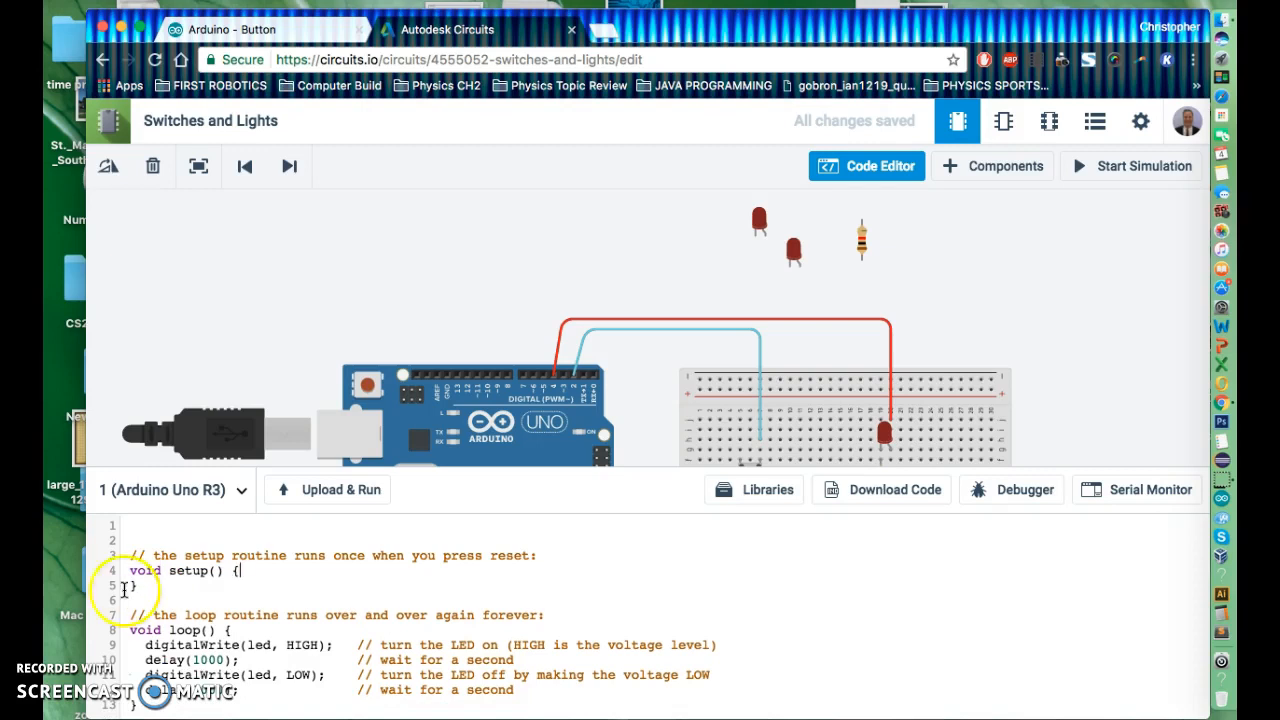
Step: Delete the comment above void setup()
{"action": "left_click", "coordinate": [127, 556]}
{"action": "left_click_drag", "start_coordinate": [193, 556], "coordinate": [546, 554]}
{"action": "key", "text": "BackSpace"}
Step: Delete all statements and comments inside loop(), plus the comment above void loop()
{"action": "left_click_drag", "start_coordinate": [130, 645], "coordinate": [278, 697]}
{"action": "key", "text": "BackSpace"}
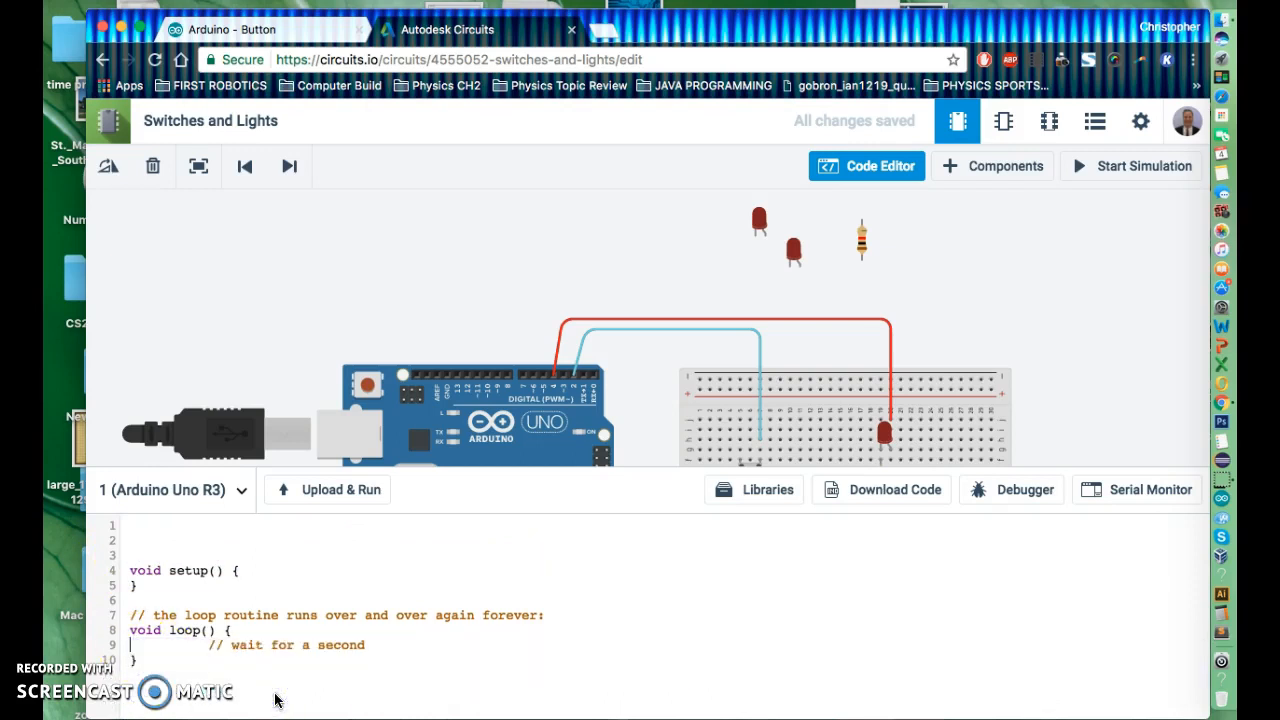
{"action": "left_click_drag", "start_coordinate": [205, 646], "coordinate": [397, 643]}
{"action": "key", "text": "BackSpace"}
{"action": "left_click_drag", "start_coordinate": [132, 615], "coordinate": [551, 615]}
{"action": "key", "text": "BackSpace"}
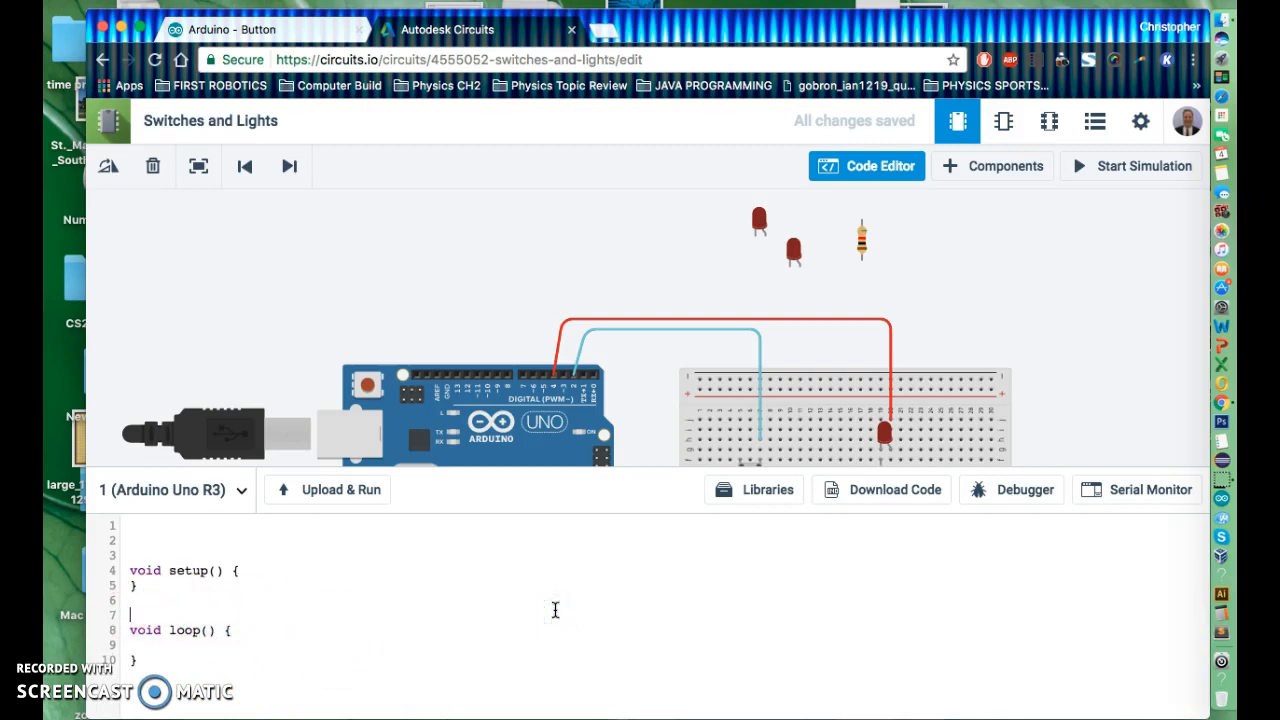
Step: Declare int buttonPin = 2; and int LEDPin = 4; above setup()
{"action": "left_click", "coordinate": [163, 537]}
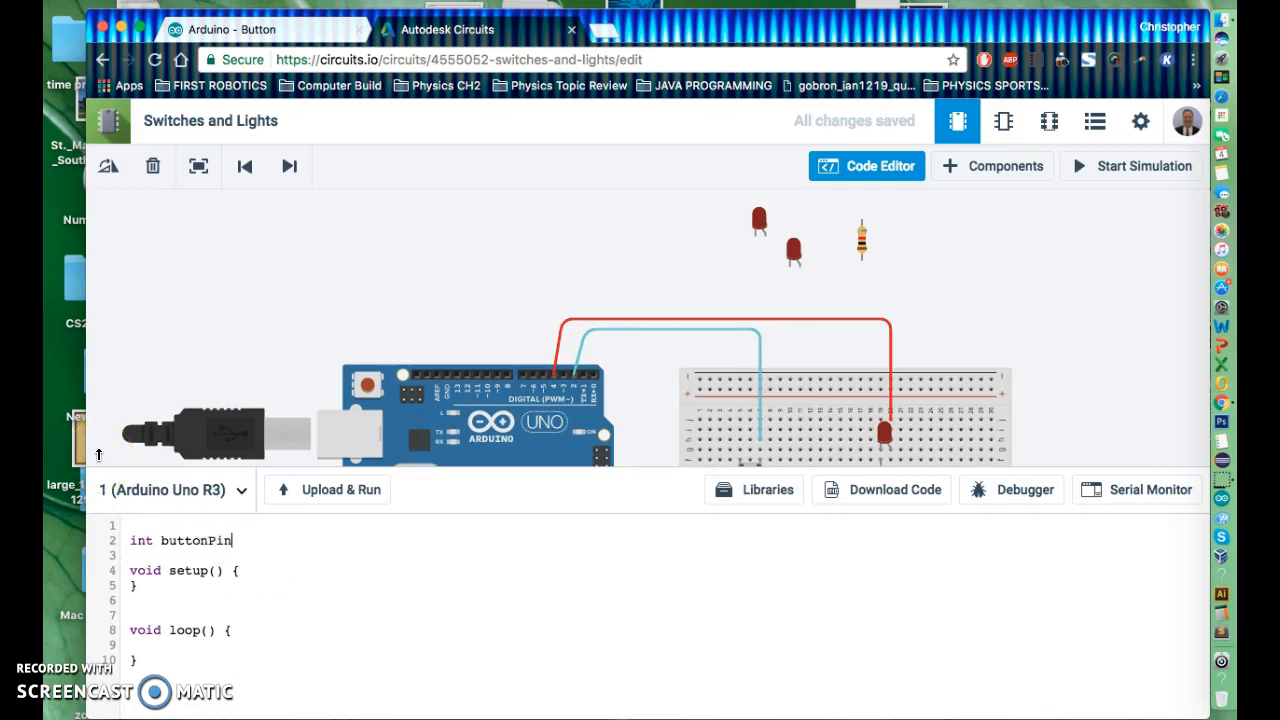
{"action": "mouse_move", "coordinate": [560, 382]}
{"action": "left_mouse_down"}
{"action": "mouse_move", "coordinate": [580, 374]}
{"action": "mouse_move", "coordinate": [590, 392]}
{"action": "mouse_move", "coordinate": [575, 382]}
{"action": "left_mouse_up"}
{"action": "key", "text": "Return"}
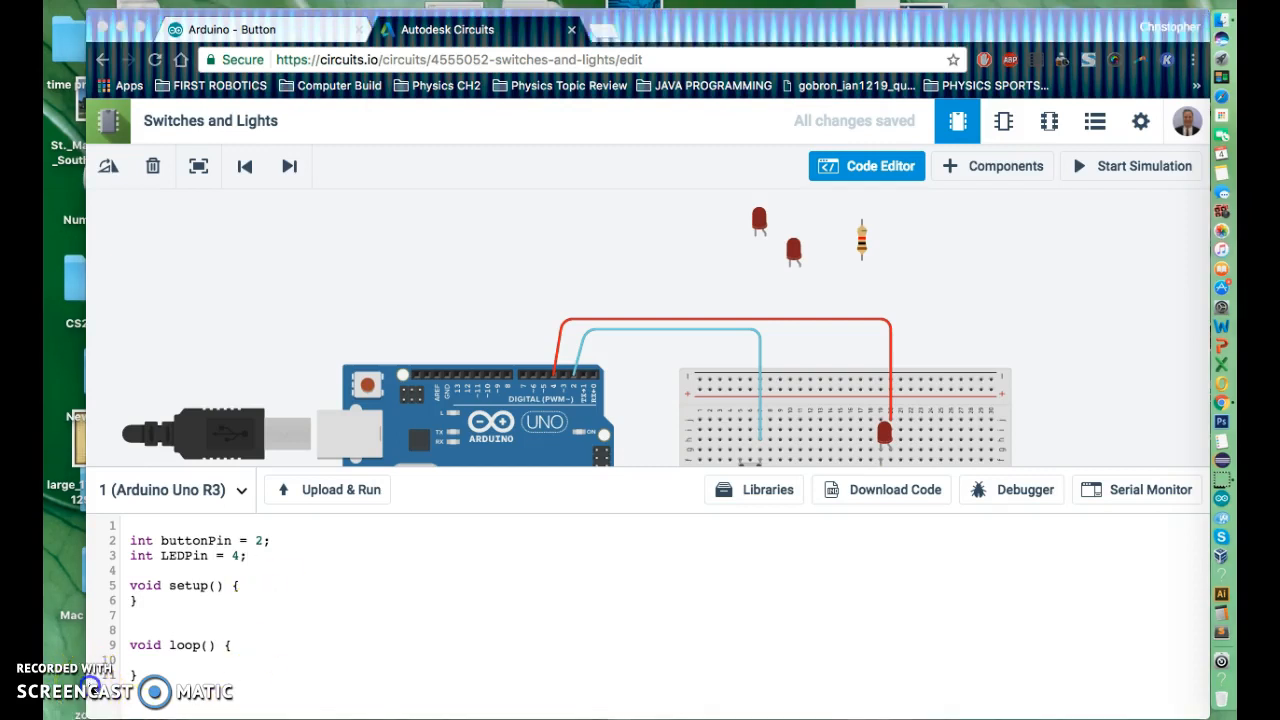
Step: Declare int buttonState = 0; below the pin variables, separated from them by a blank line
{"action": "left_click", "coordinate": [252, 560]}
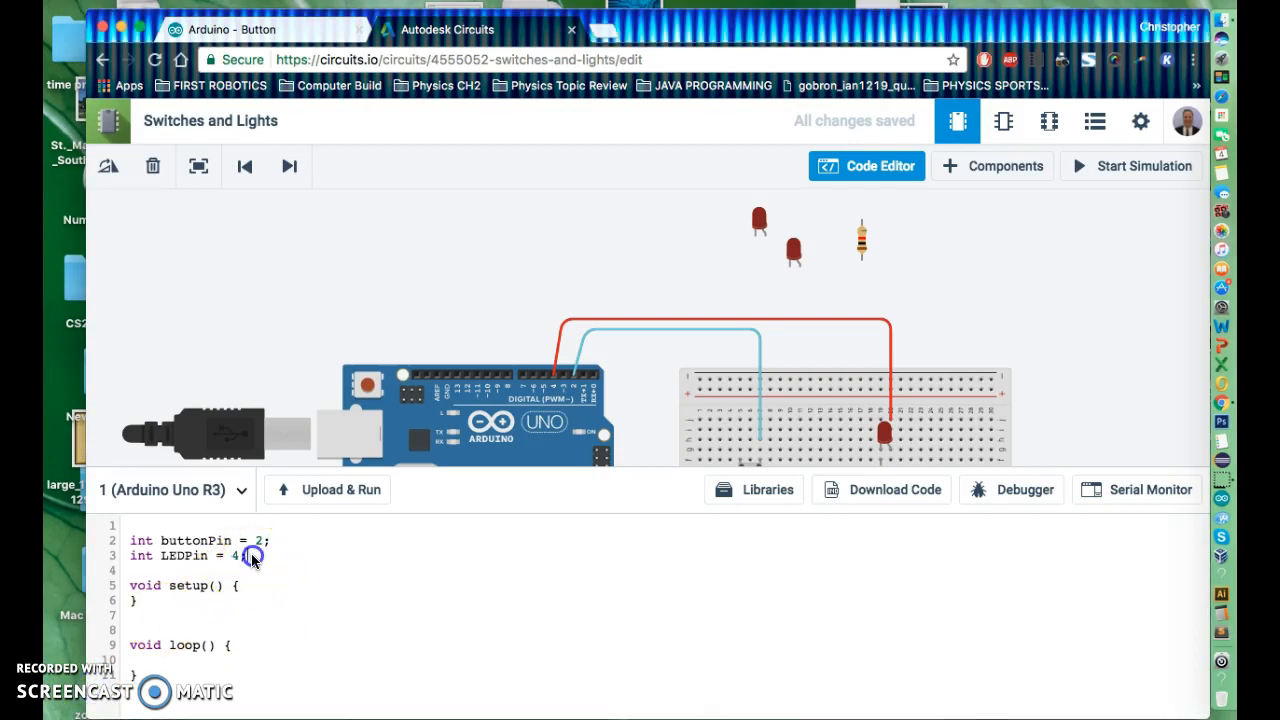
{"action": "key", "text": "Return"}
{"action": "key", "text": "Return"}
{"action": "type", "text": "int buttonState = 0;"}
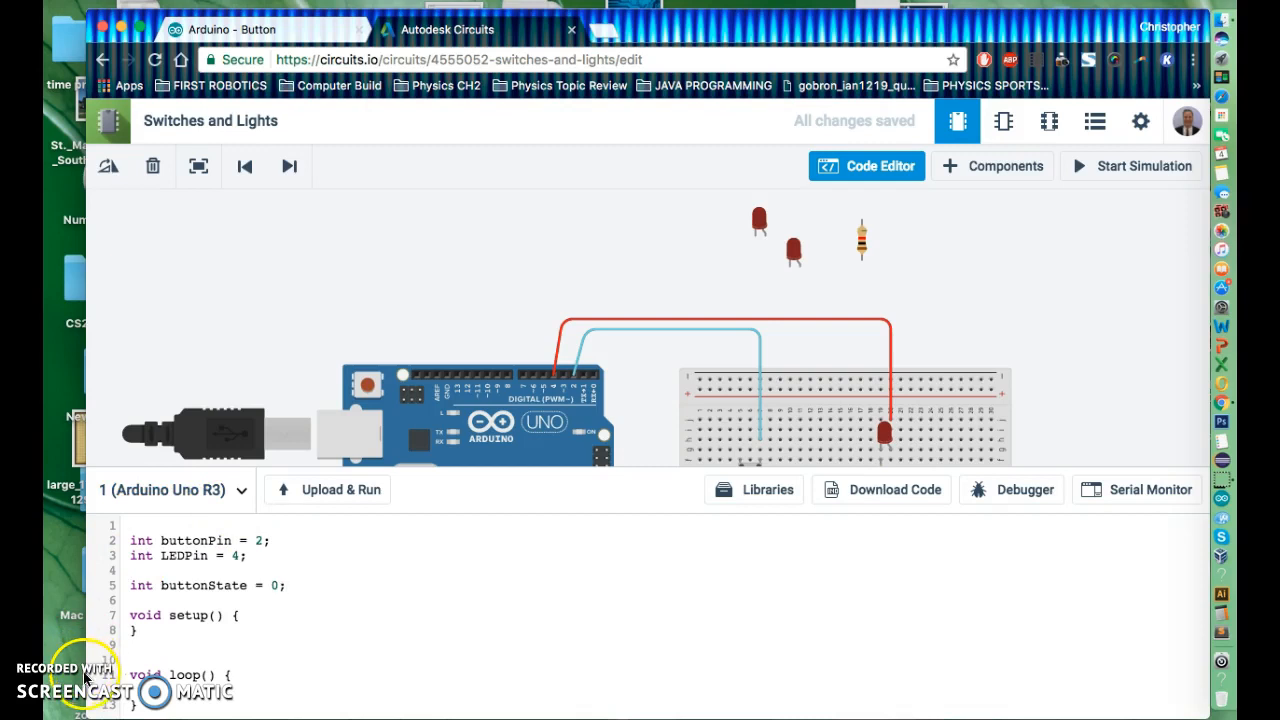
Step: Write pinMode(LEDPin, OUTPUT); and pinMode(buttonPin, INPUT); inside setup()
{"action": "left_click", "coordinate": [244, 618]}
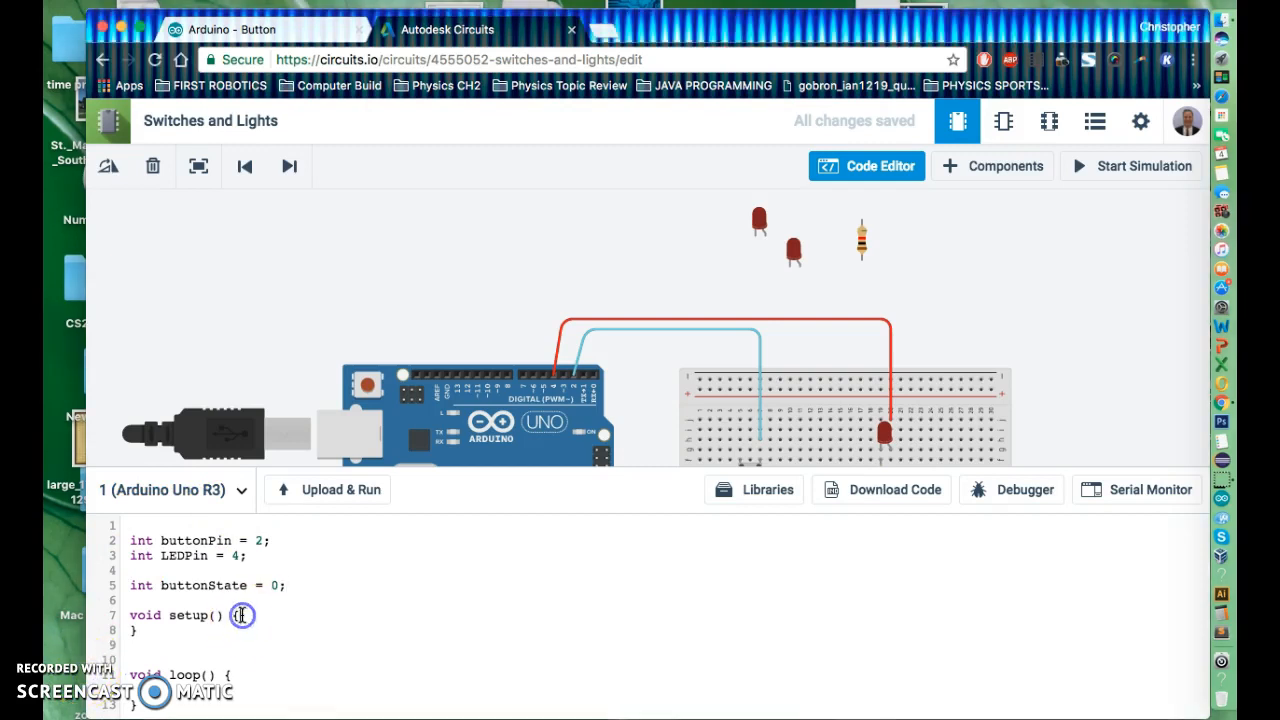
{"action": "key", "text": "Return"}
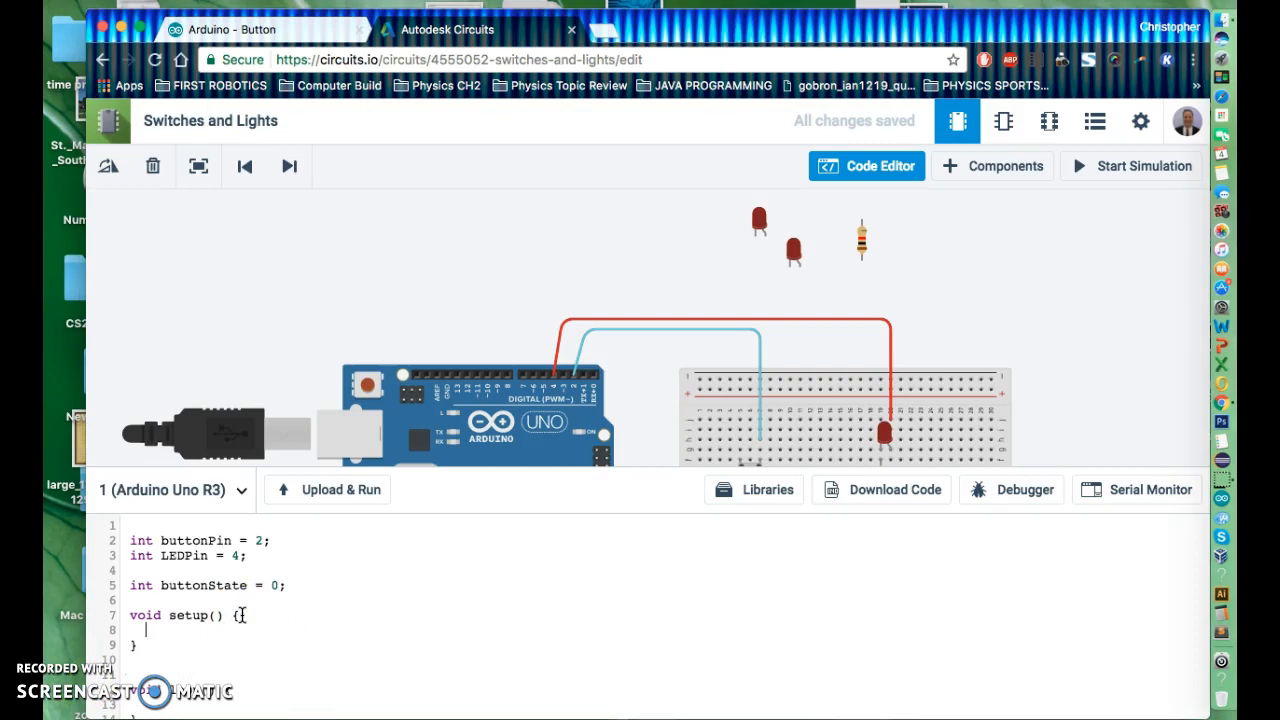
{"action": "type", "text": "pin"}
{"action": "type", "text": "Mode"}
{"action": "type", "text": "(b"}
{"action": "type", "text": "EDPin"}
{"action": "type", "text": ", OUT"}
{"action": "type", "text": "PUT"}
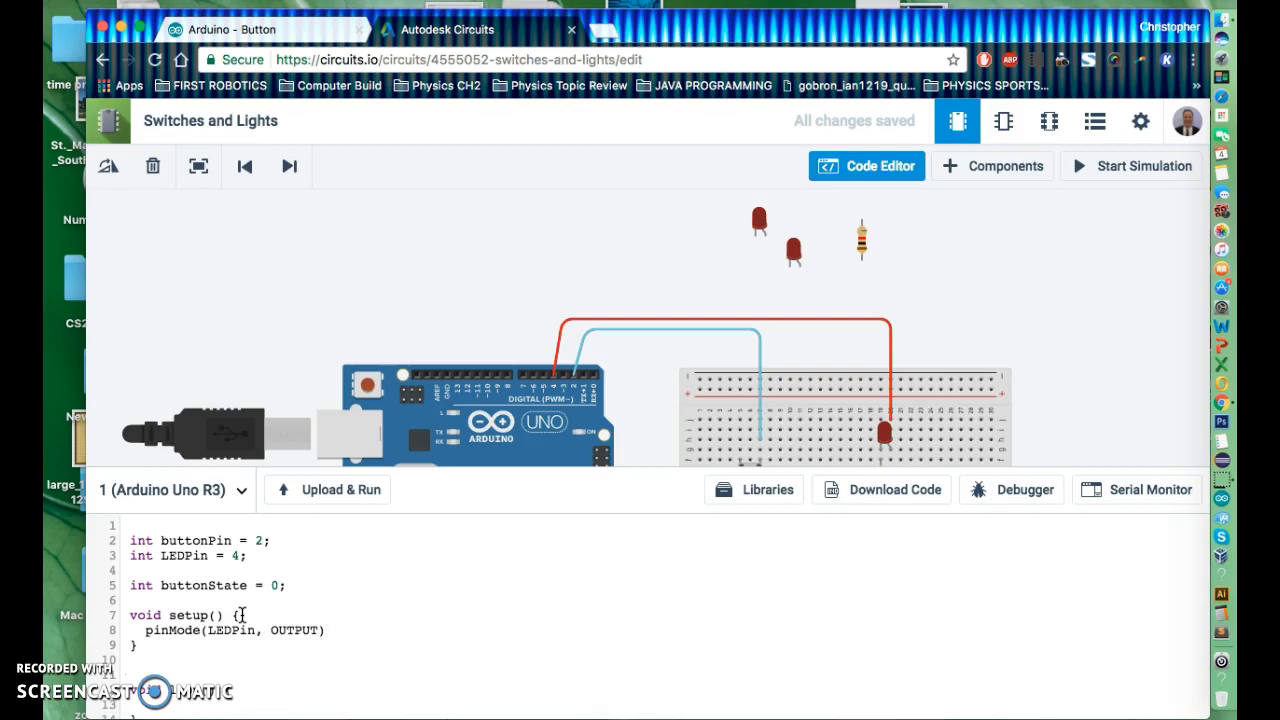
{"action": "type", "text": ");"}
{"action": "key", "text": "Return"}
{"action": "type", "text": "pinMode(buttonPin, INPUT"}
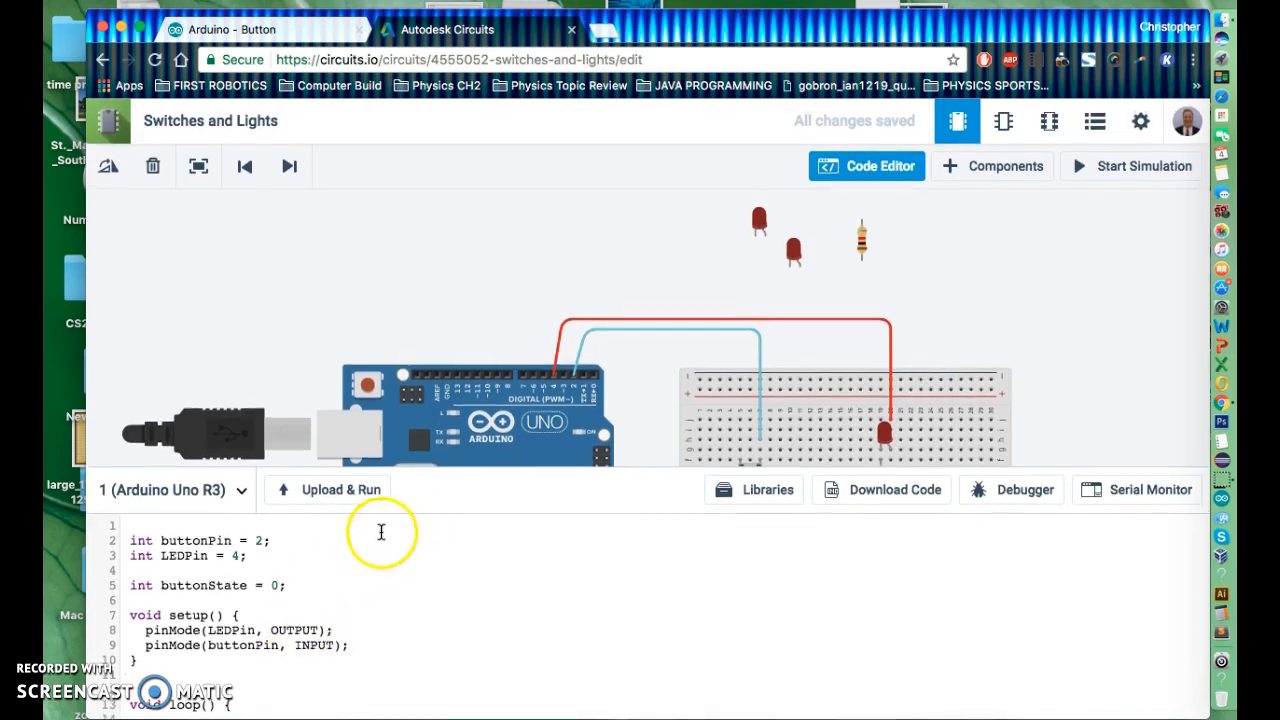
Step: Enlarge the code area and add the comment "//digital read will look at the button" at the start of loop()
{"action": "left_click_drag", "start_coordinate": [517, 484], "coordinate": [524, 335]}
{"action": "left_click", "coordinate": [160, 600]}
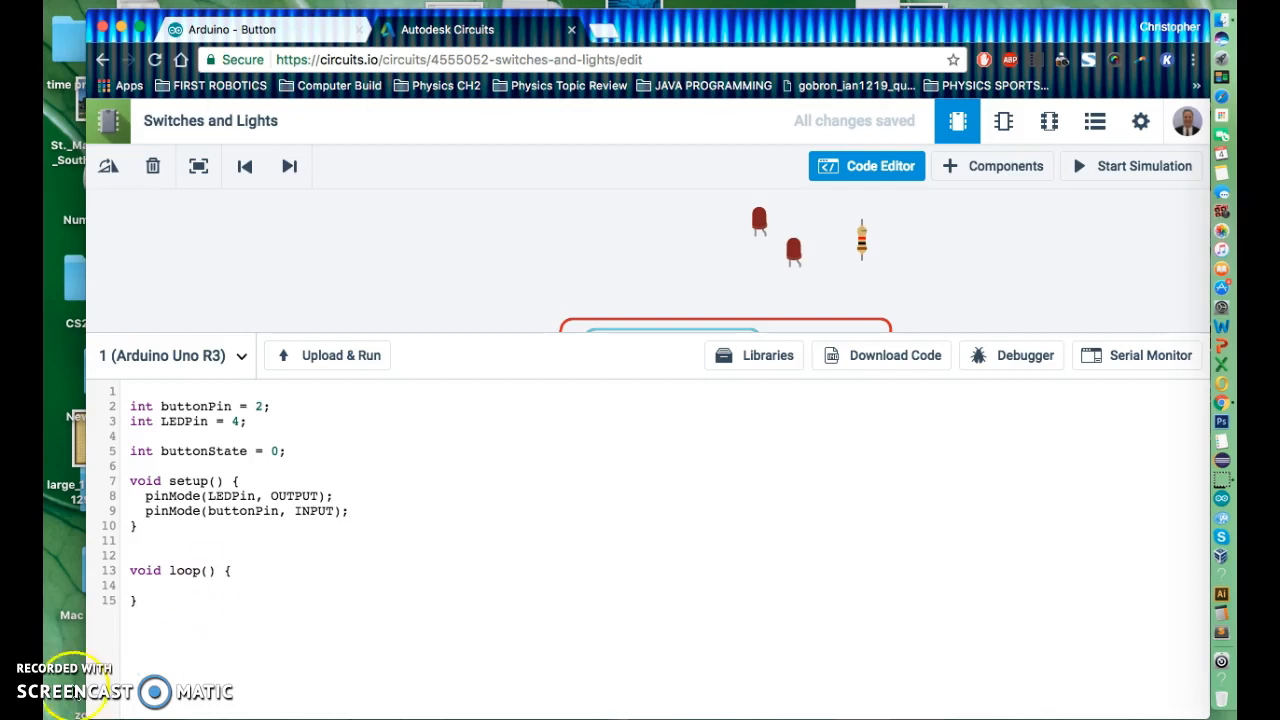
{"action": "left_click", "coordinate": [81, 686]}
{"action": "left_click", "coordinate": [248, 575]}
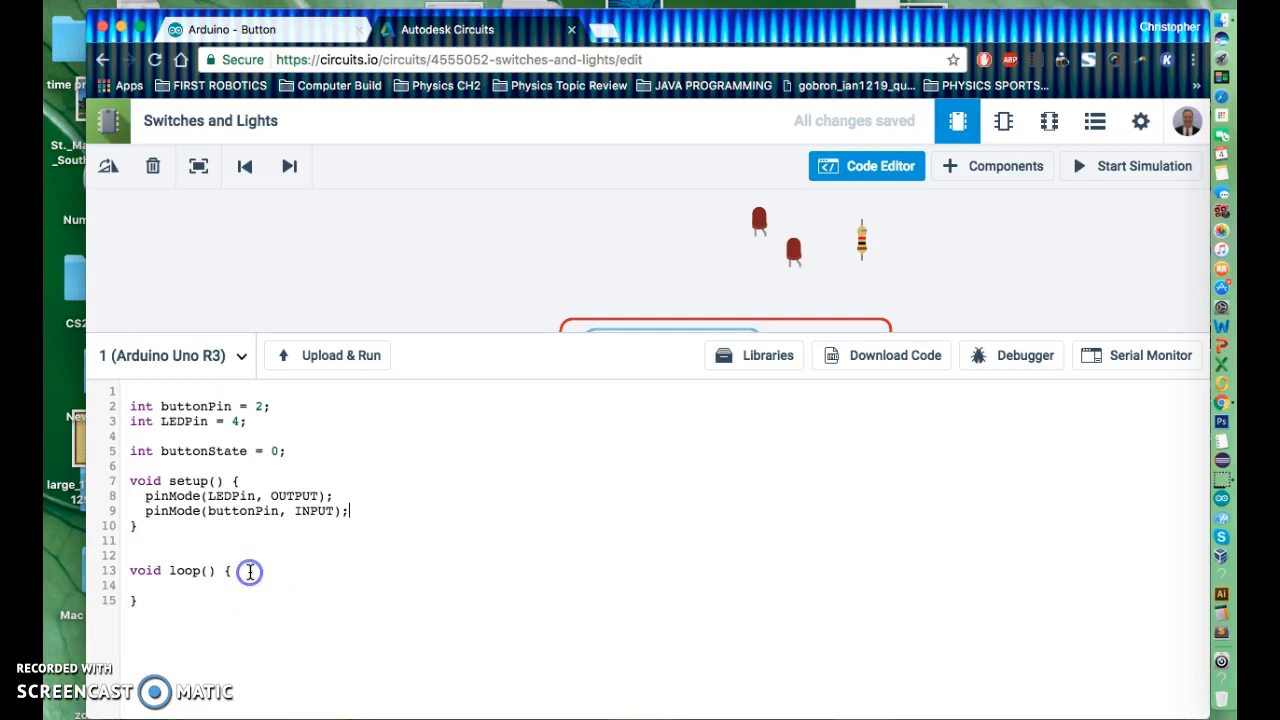
{"action": "key", "text": "Return"}
{"action": "type", "text": "//digital rea"}
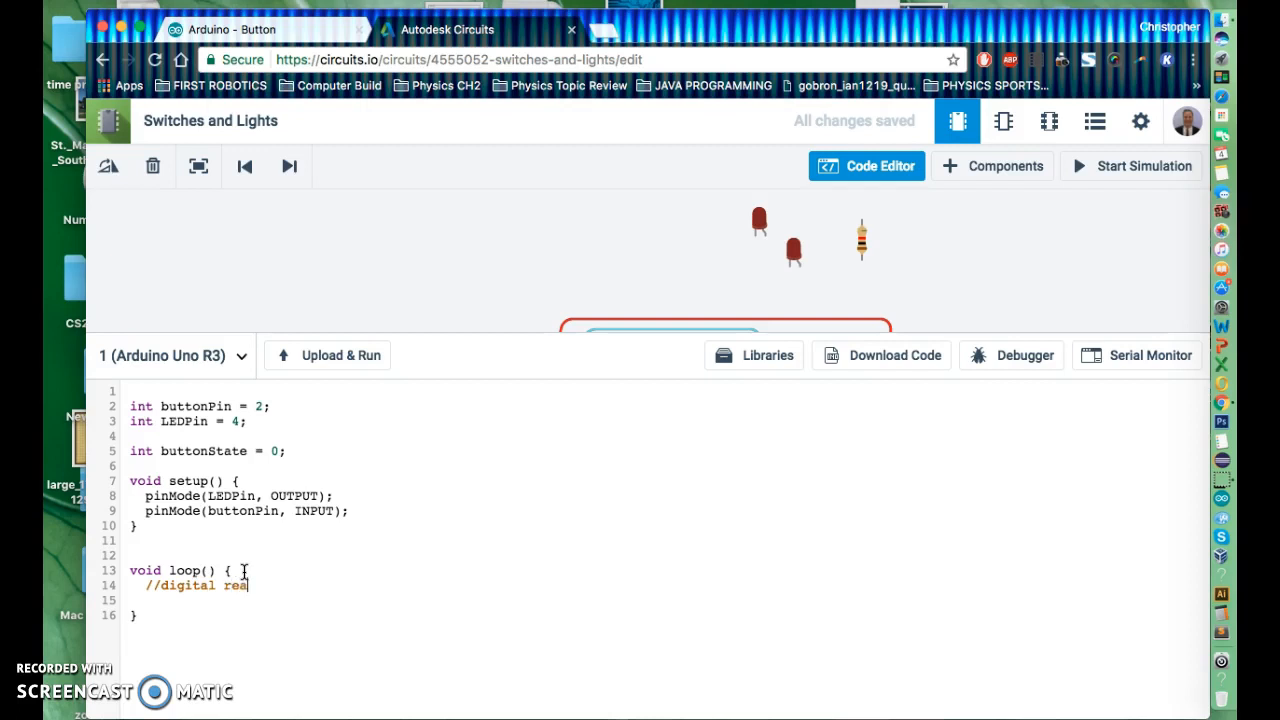
{"action": "type", "text": "d will look at the button"}
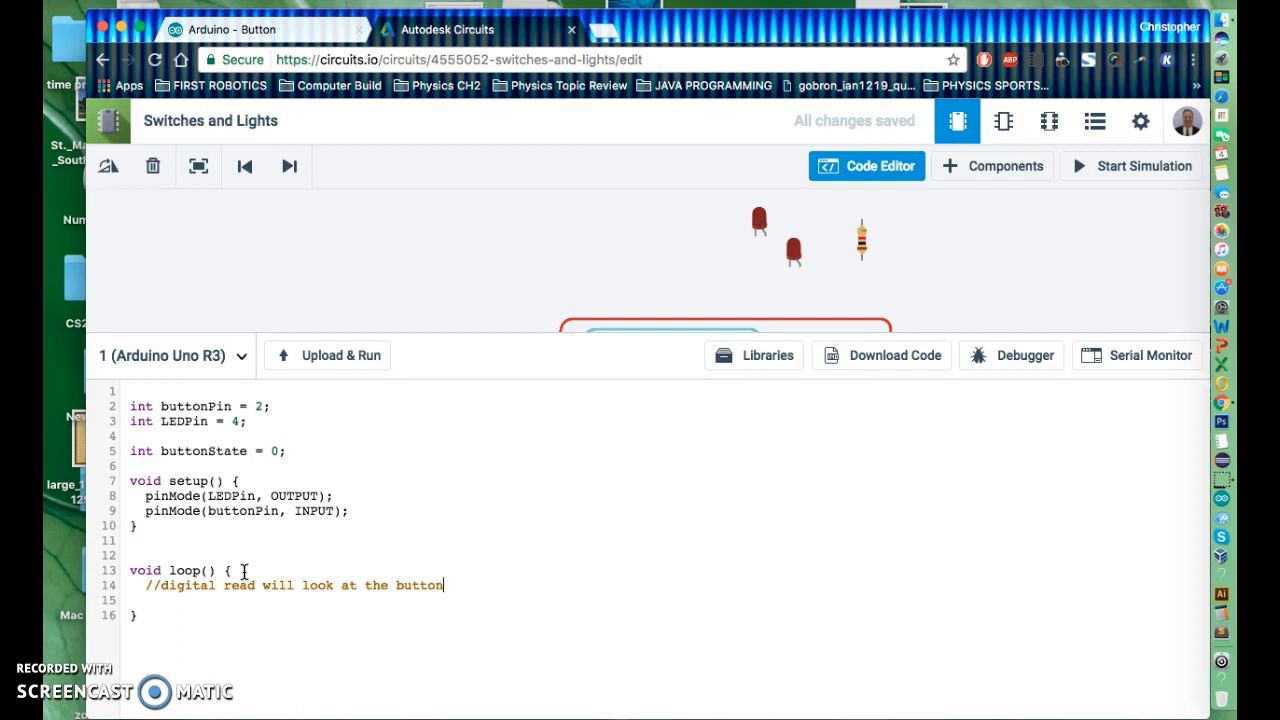
Step: Write buttonState = digitalRead(buttonPin); below the comment in loop()
{"action": "key", "text": "Return"}
{"action": "type", "text": "buttonState = digitalRead("}
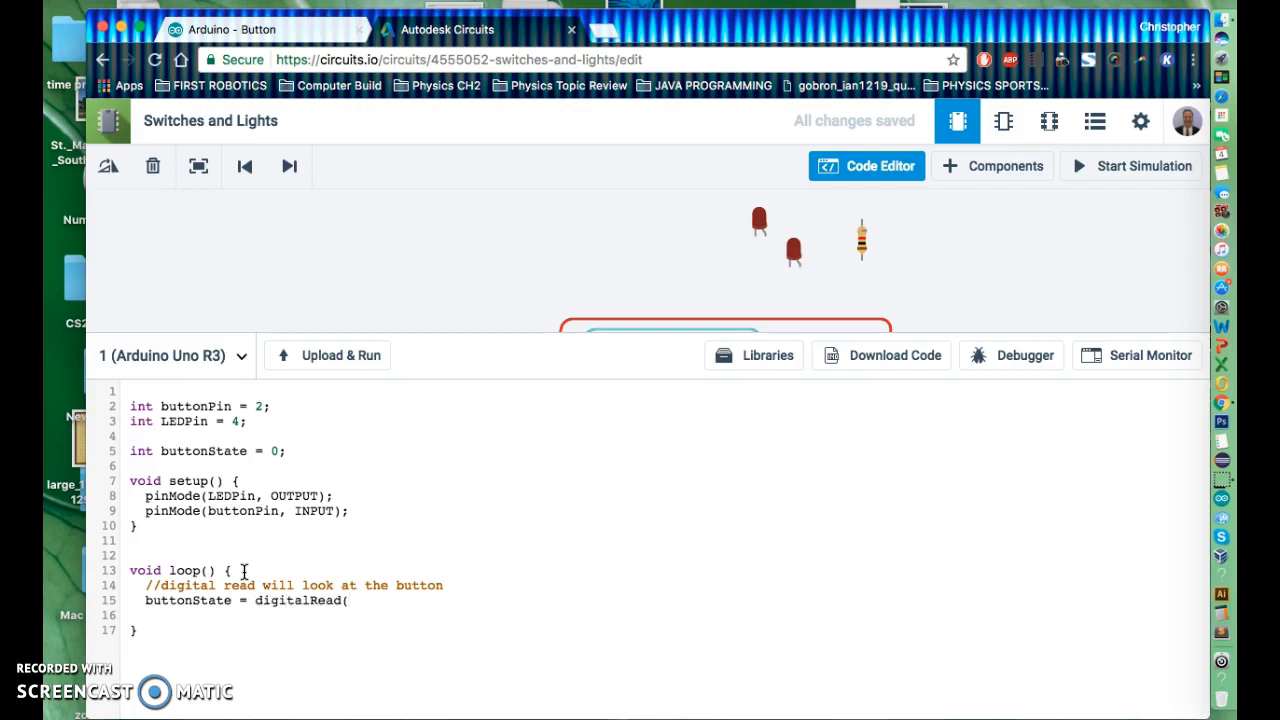
{"action": "type", "text": "buttonPin)"}
{"action": "left_click", "coordinate": [434, 603]}
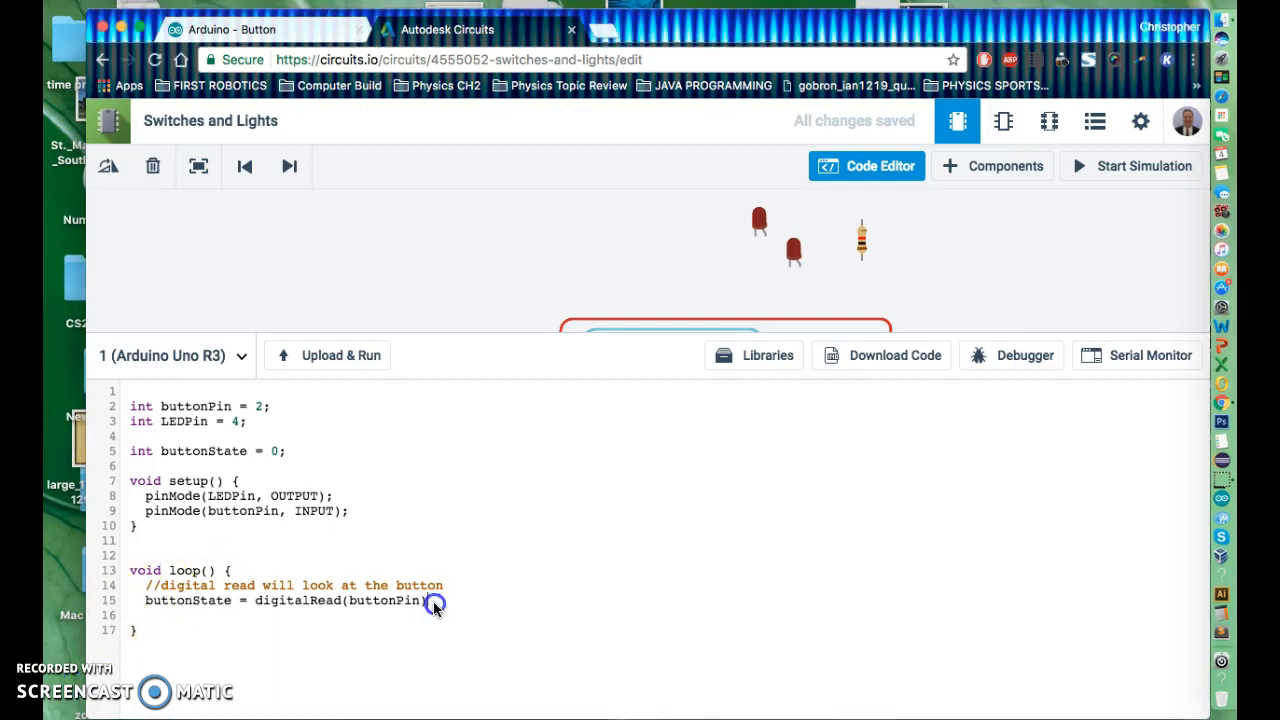
{"action": "key", "text": "Return"}
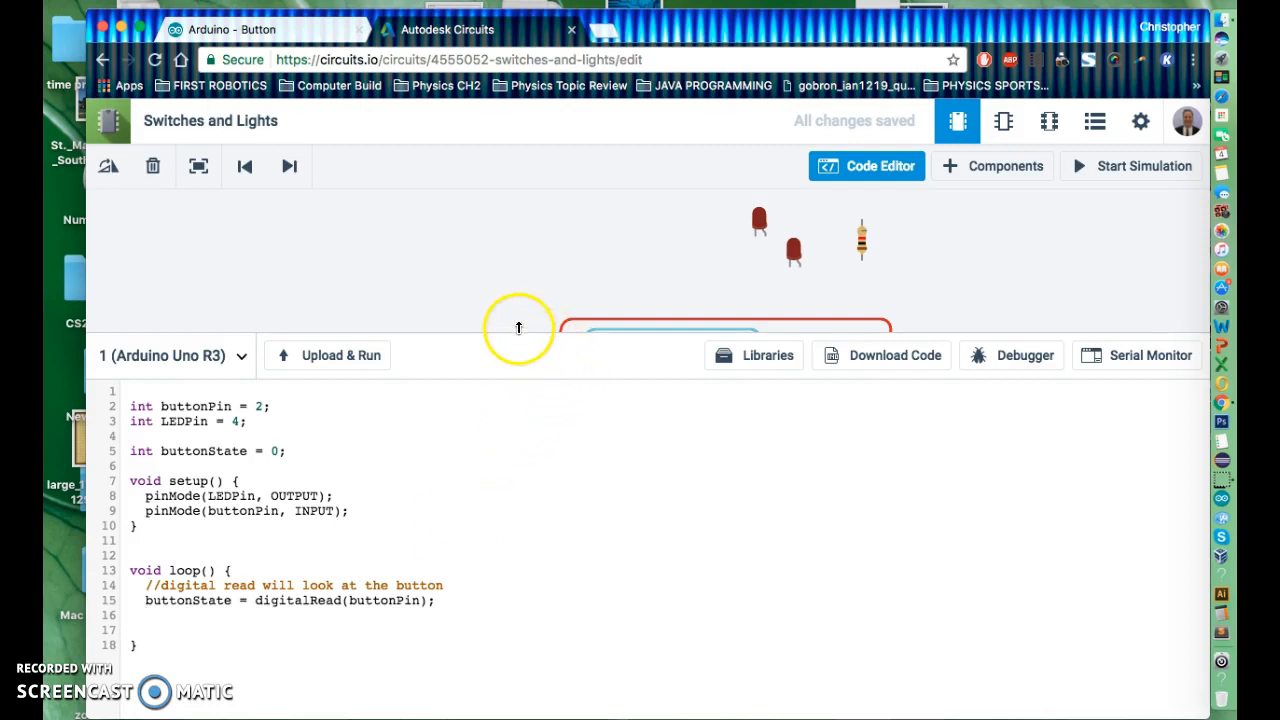
Step: Enlarge the code area further and add an if(buttonState == HIGH){ block containing digitalWrite(LEDPin, HIGH); below the digitalRead line
{"action": "left_click_drag", "start_coordinate": [519, 333], "coordinate": [524, 147]}
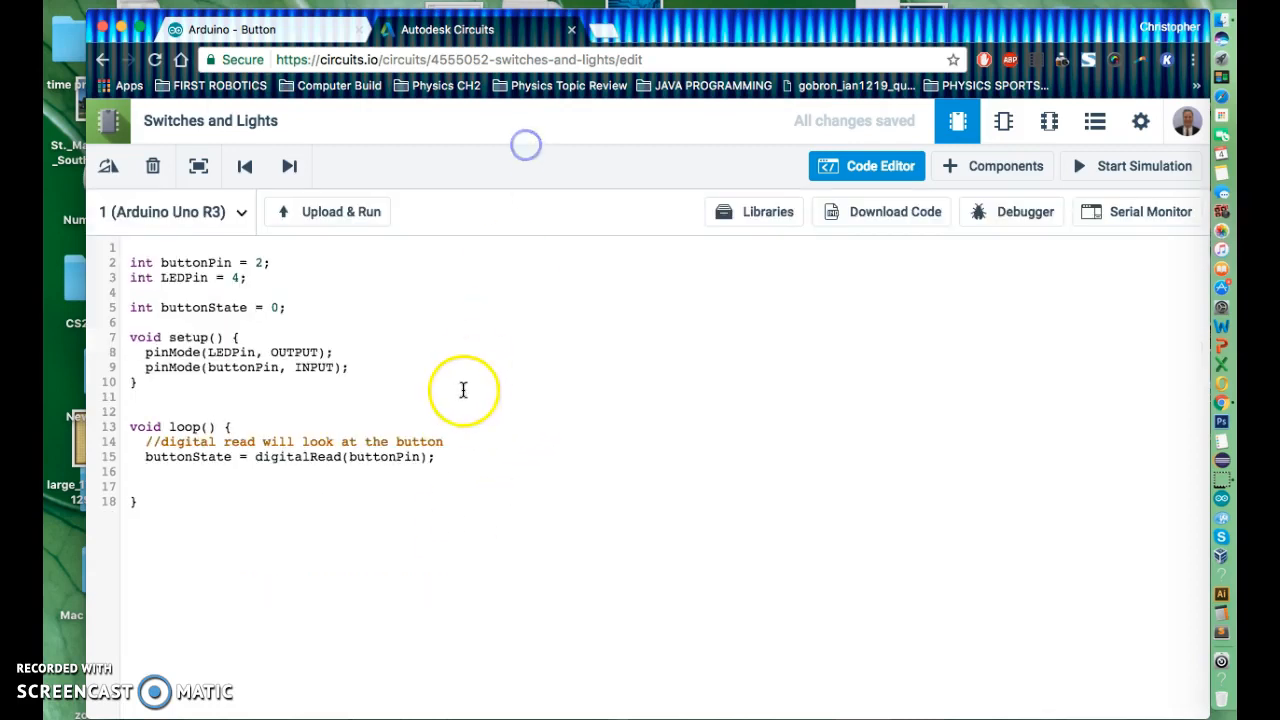
{"action": "key", "text": "Return"}
{"action": "key", "text": "Return"}
{"action": "key", "text": "Up"}
{"action": "type", "text": "if"}
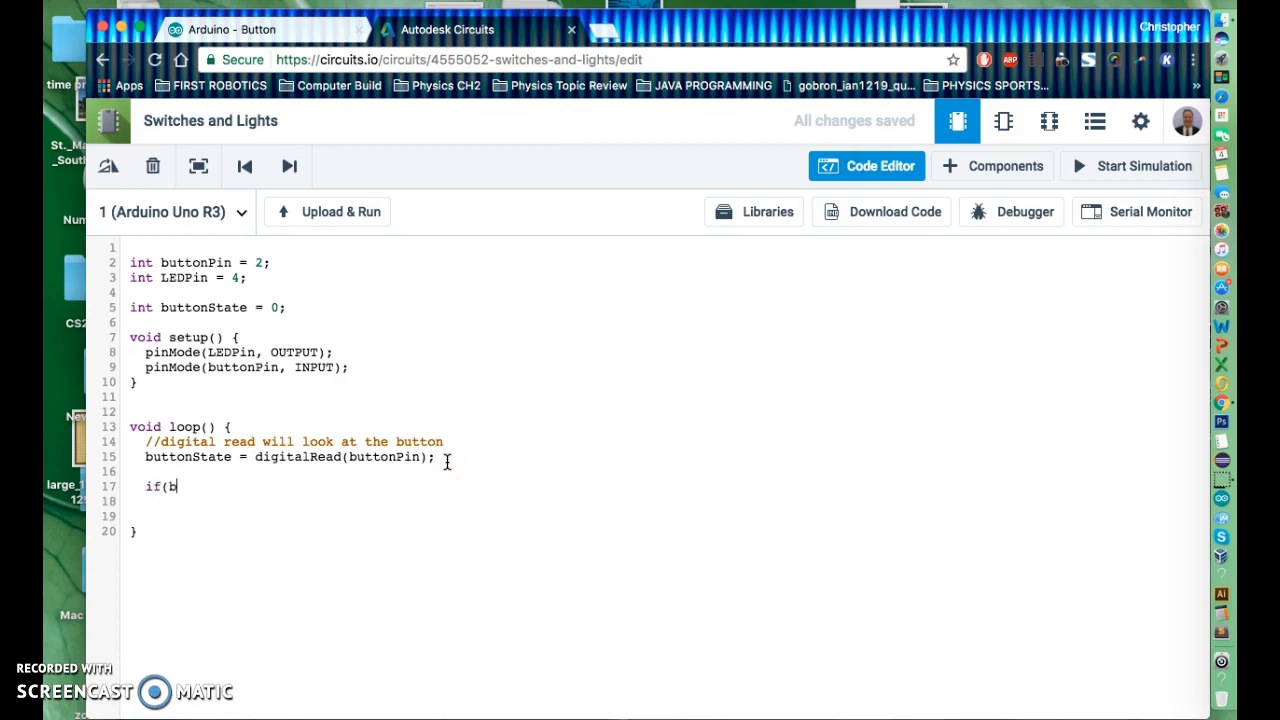
{"action": "type", "text": "(buttonState == HIGH)"}
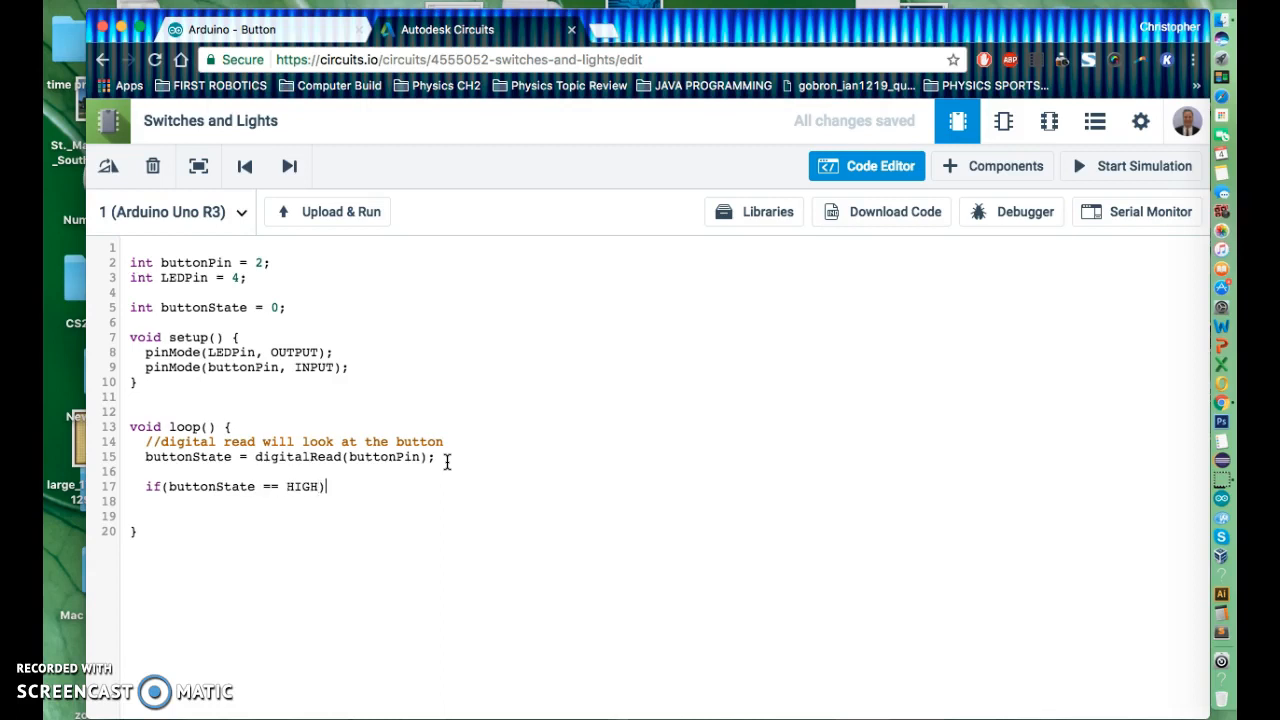
{"action": "type", "text": "{"}
{"action": "key", "text": "Return"}
{"action": "type", "text": "digitalWrite"}
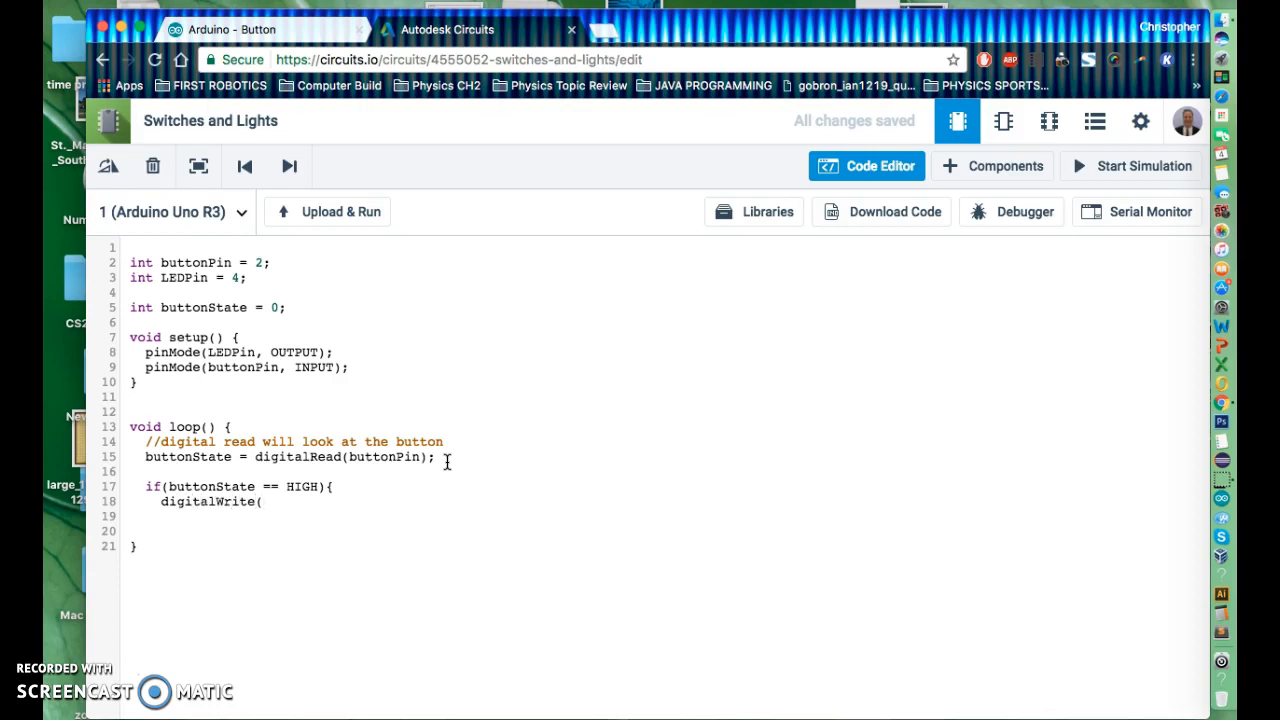
{"action": "type", "text": "(LEDPin, HIGHT"}
Step: Close the if block and open an else branch on the same line as its closing brace
{"action": "key", "text": "Return"}
{"action": "type", "text": "else"}
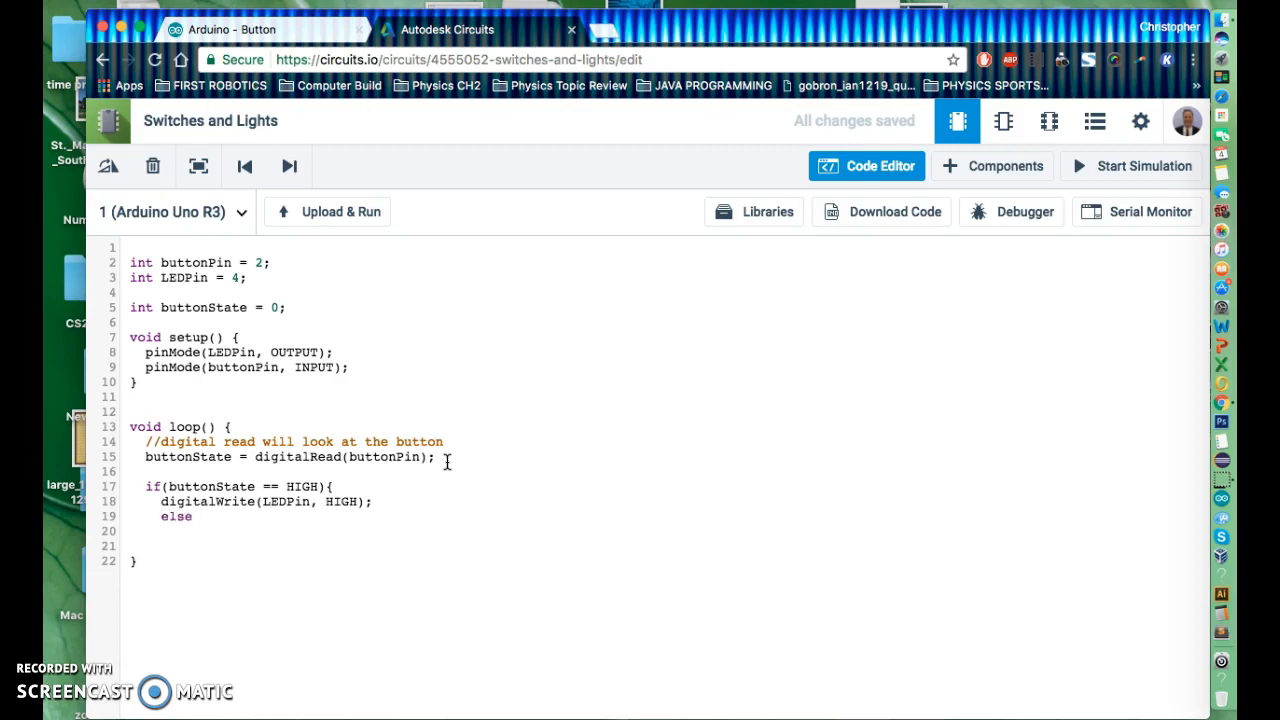
{"action": "type", "text": " {"}
{"action": "left_click", "coordinate": [378, 501]}
{"action": "key", "text": "Return"}
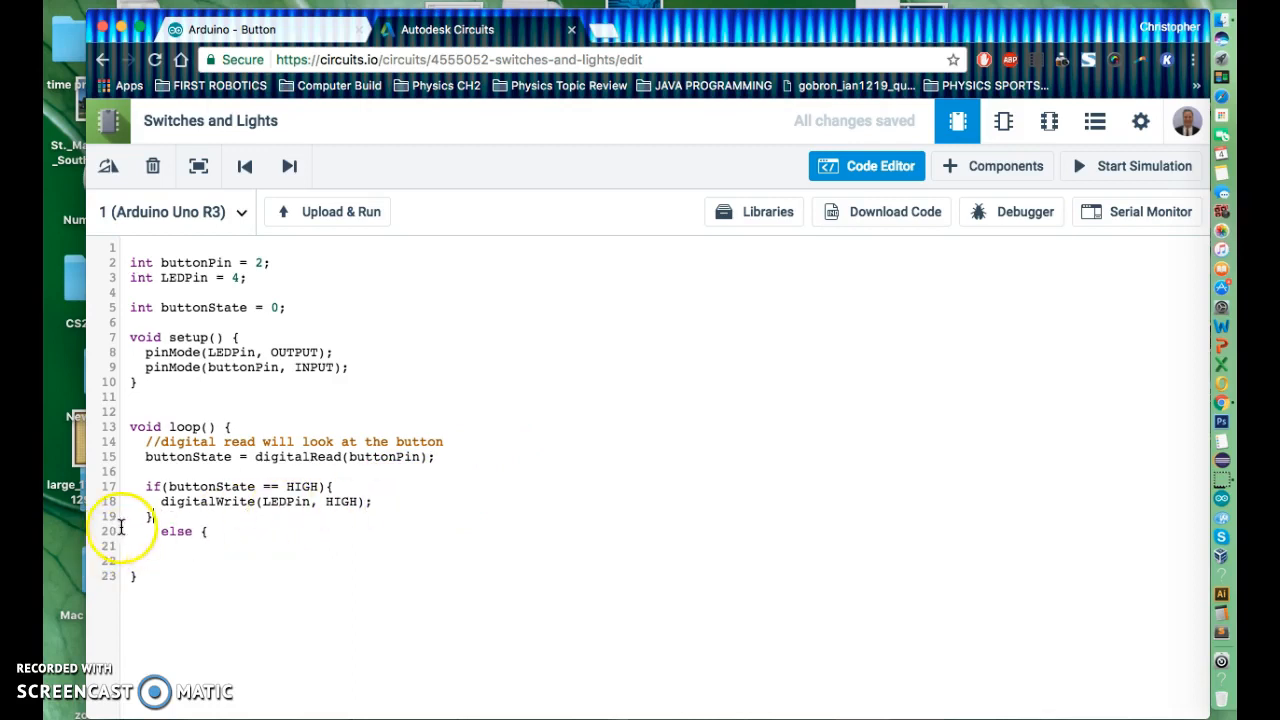
{"action": "left_click", "coordinate": [156, 535]}
{"action": "key", "text": "BackSpace"}
{"action": "key", "text": "BackSpace"}
{"action": "key", "text": "BackSpace"}
{"action": "key", "text": "BackSpace"}
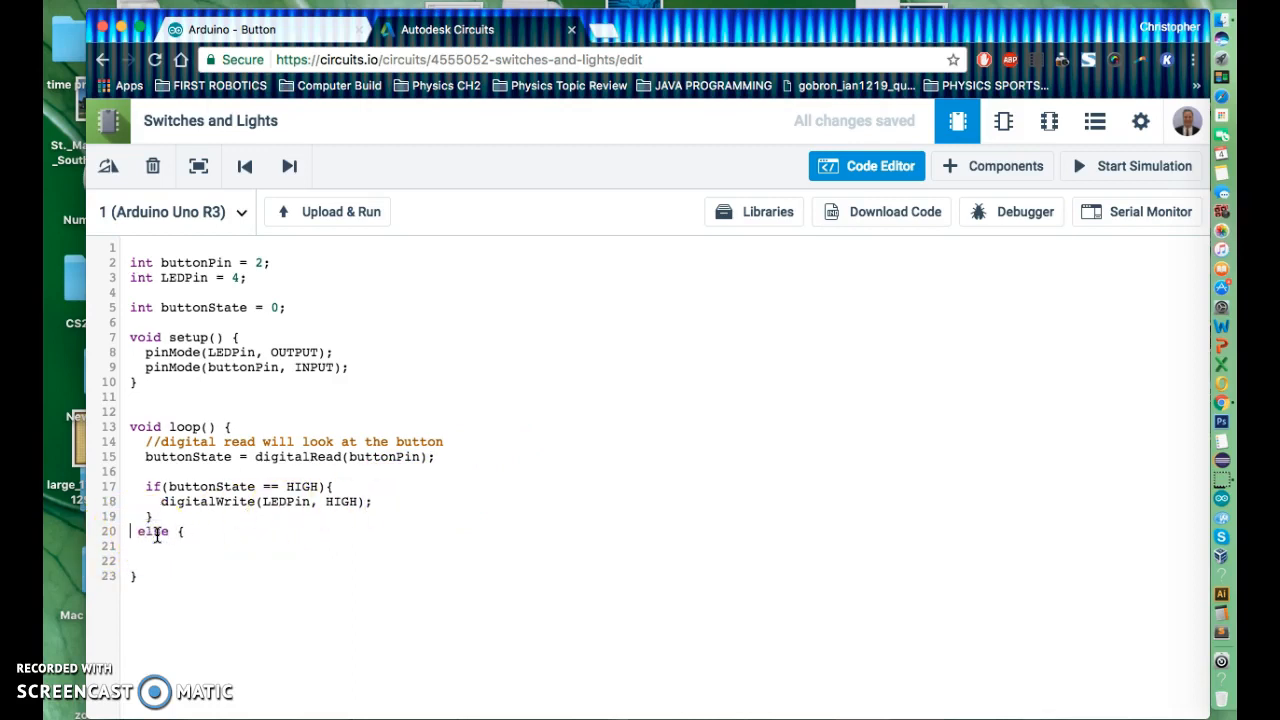
{"action": "left_click", "coordinate": [221, 515]}
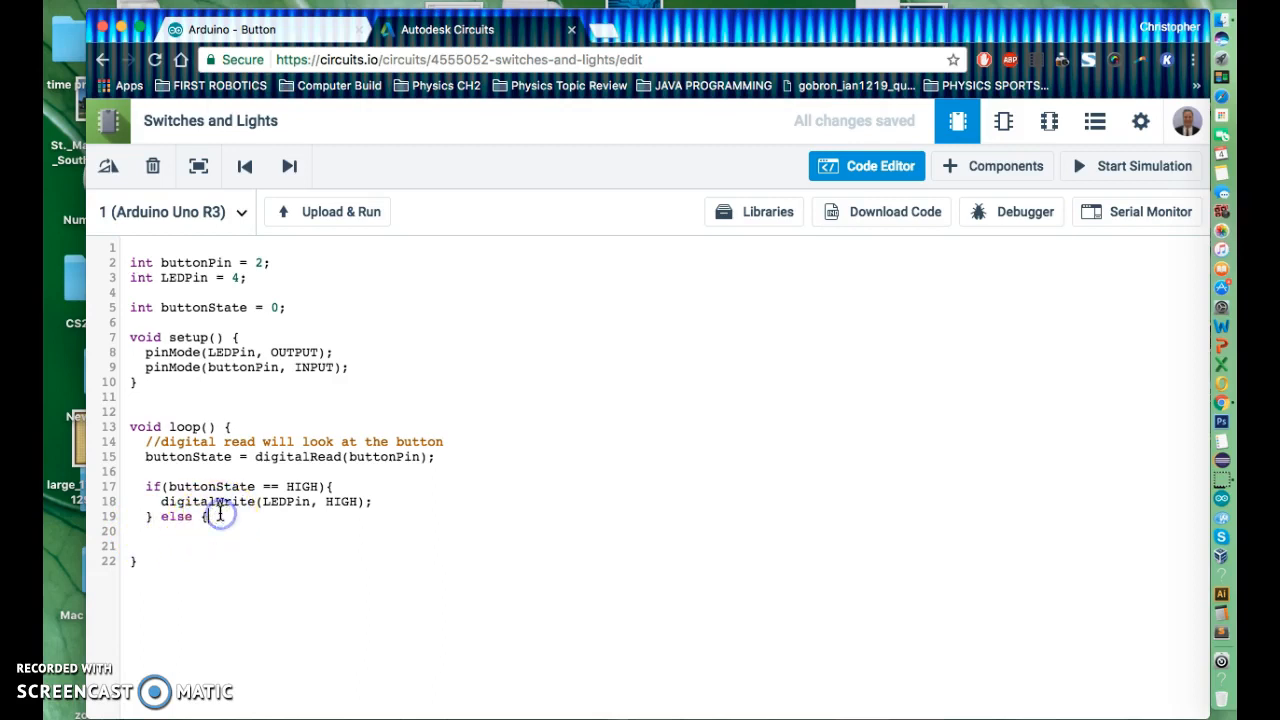
Step: Copy the digitalWrite line into the else branch, change its value to LOW and close the branch with a brace
{"action": "left_click_drag", "start_coordinate": [158, 501], "coordinate": [378, 502]}
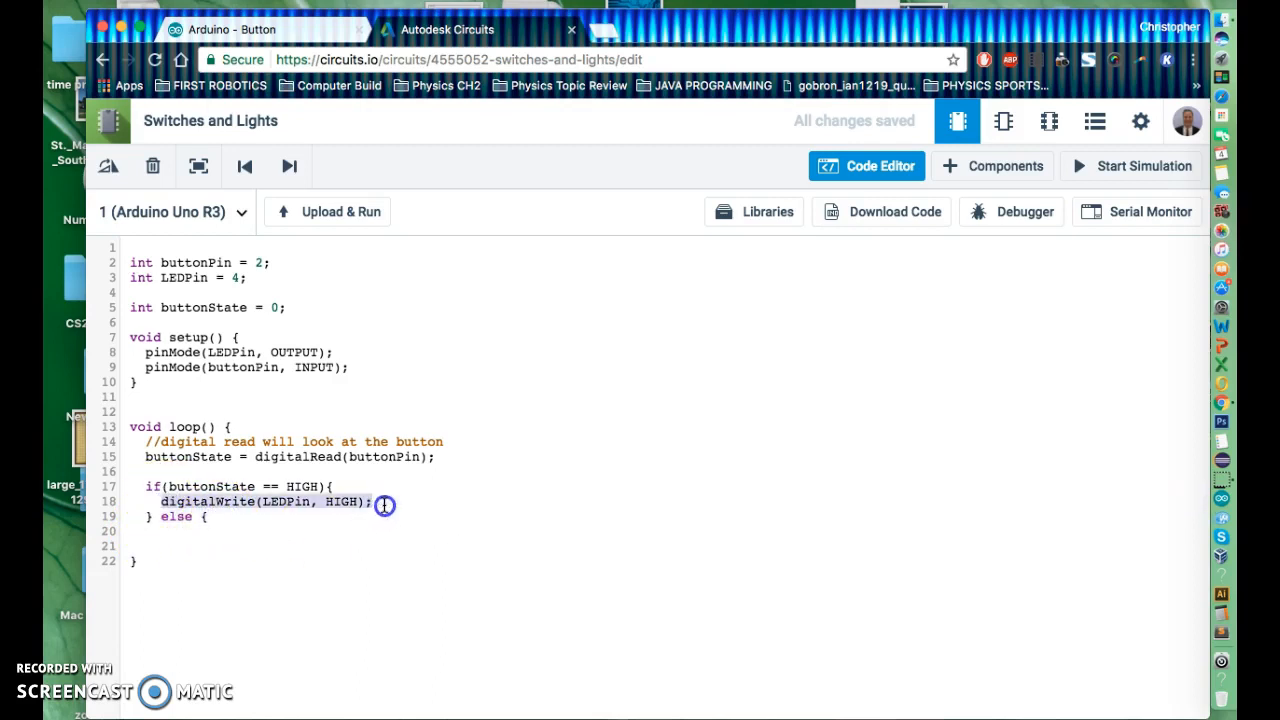
{"action": "key", "text": "super+c"}
{"action": "left_click", "coordinate": [222, 517]}
{"action": "key", "text": "Return"}
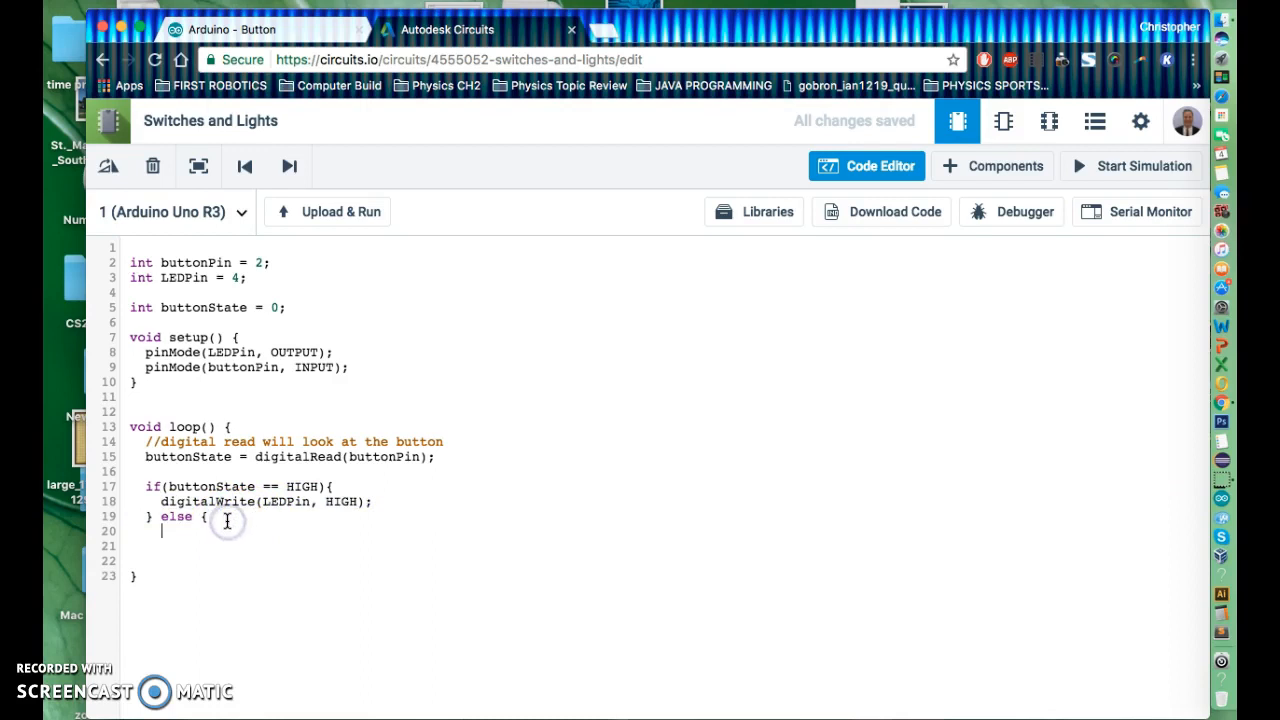
{"action": "key", "text": "super+v"}
{"action": "double_click", "coordinate": [340, 531]}
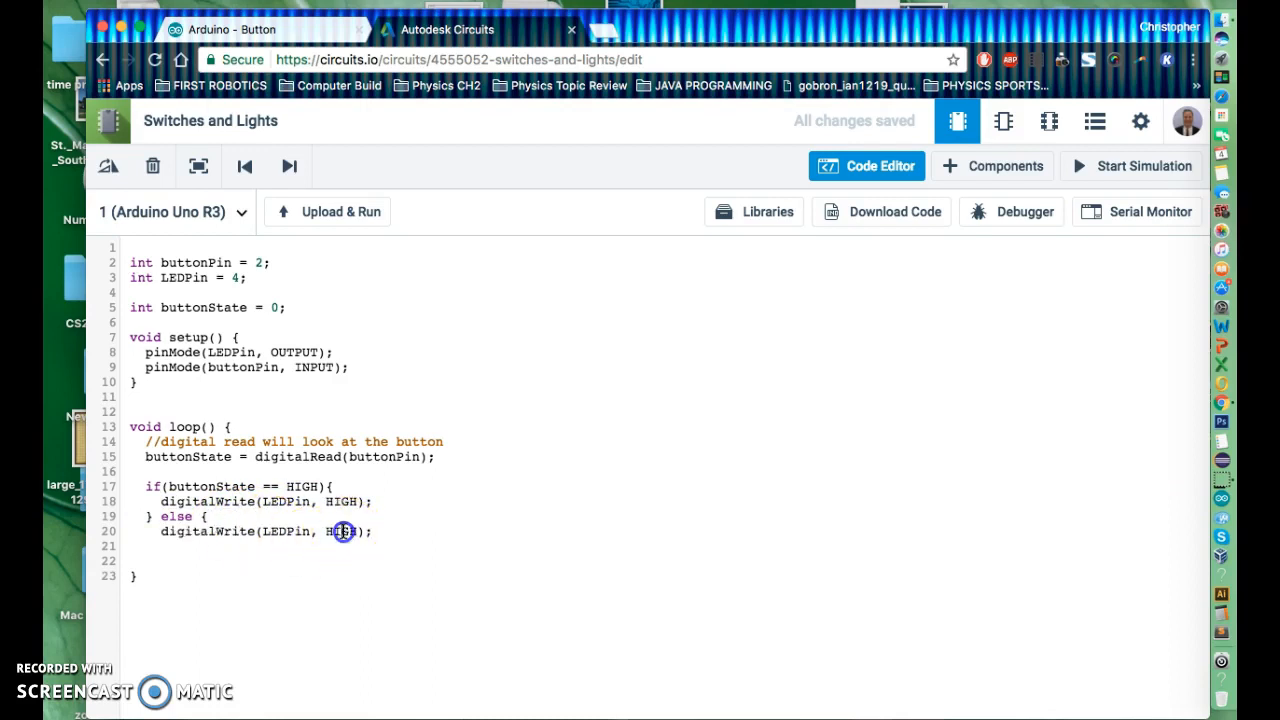
{"action": "type", "text": "LOW"}
{"action": "left_click", "coordinate": [386, 531]}
{"action": "key", "text": "Return"}
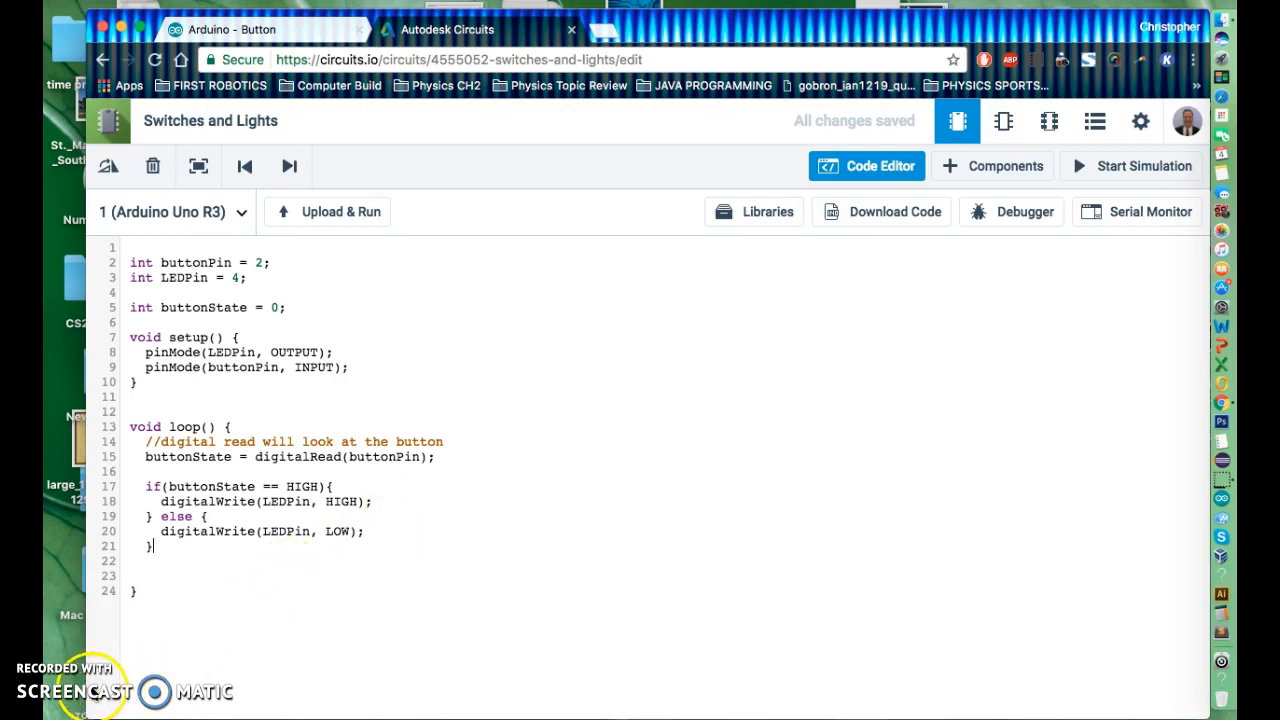
Step: Shrink the code area so the circuit is in view, and upload and run the sketch on the Arduino Uno
{"action": "left_click", "coordinate": [90, 684]}
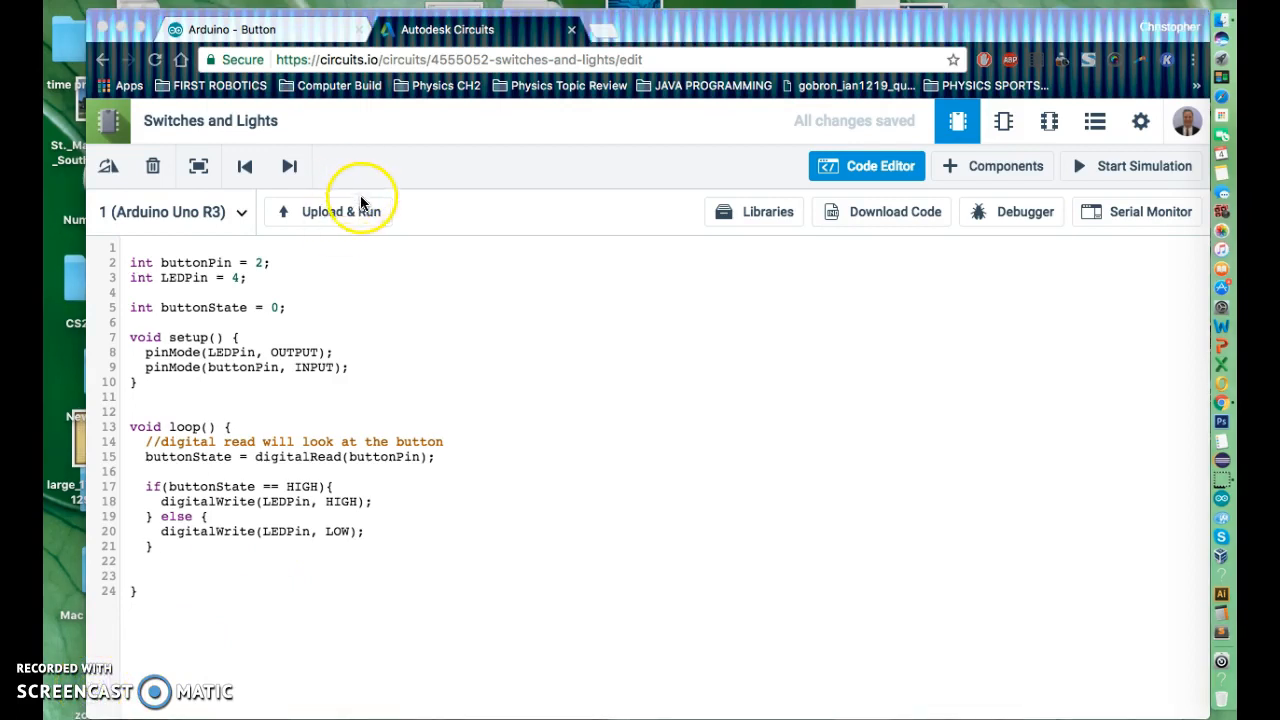
{"action": "left_click", "coordinate": [424, 186]}
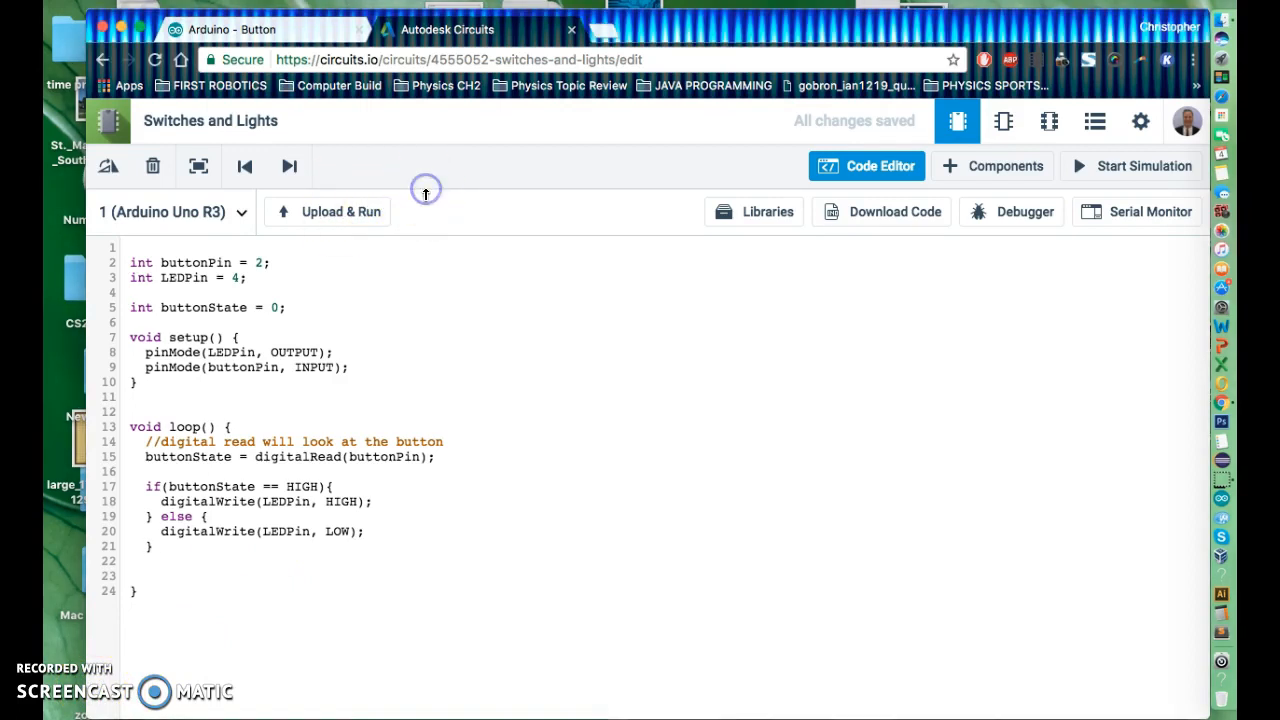
{"action": "left_click_drag", "start_coordinate": [421, 326], "coordinate": [443, 484]}
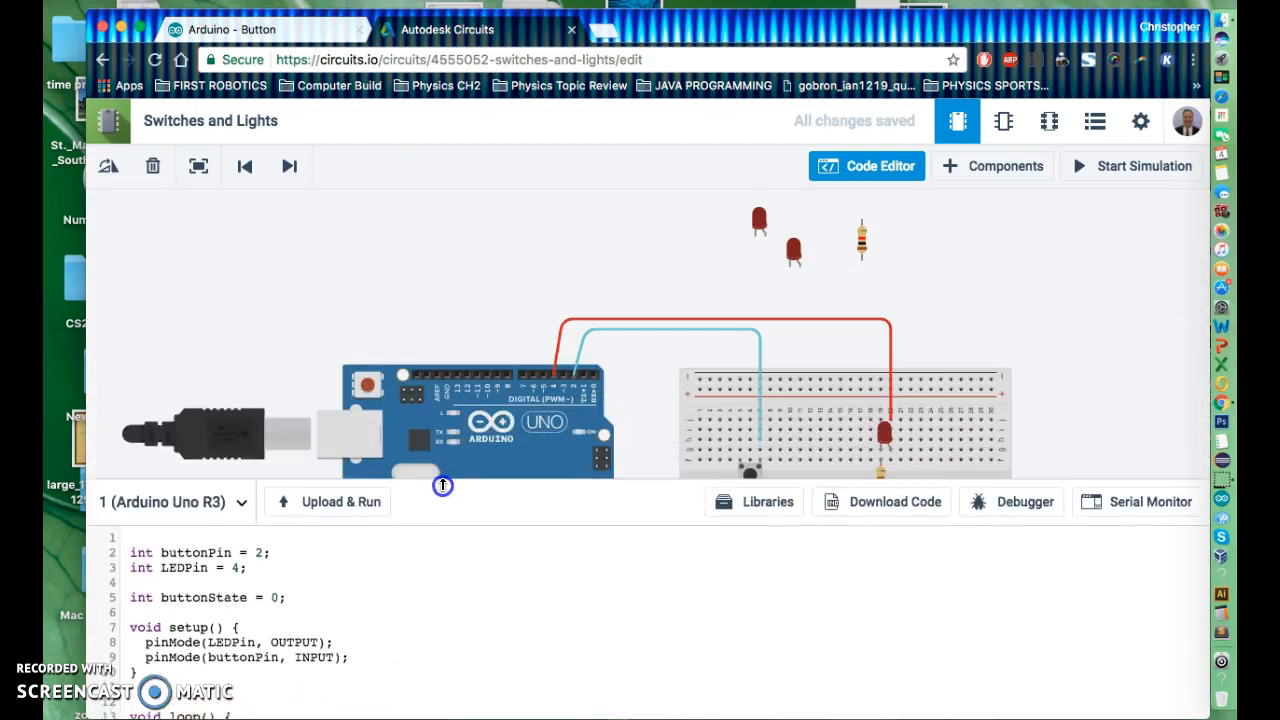
{"action": "left_click", "coordinate": [350, 507]}
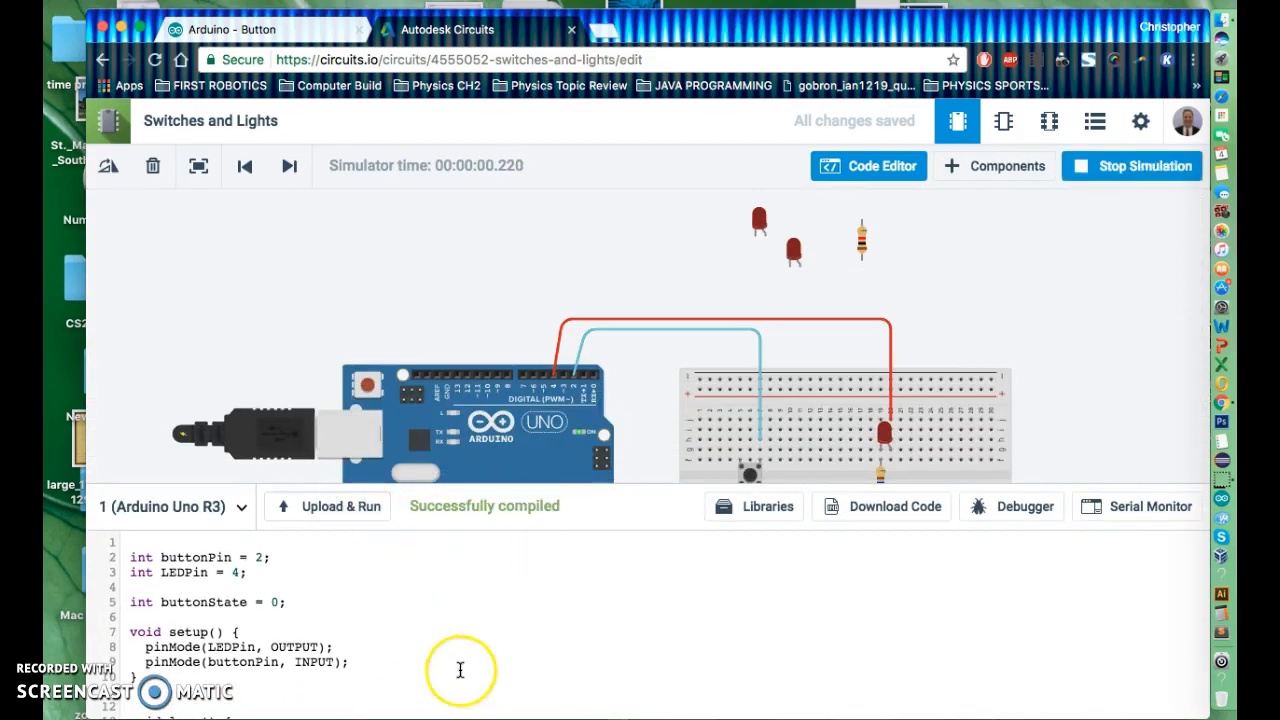
{"action": "scroll", "coordinate": [458, 670], "scroll_direction": "down", "scroll_amount": 5}
{"action": "scroll", "coordinate": [460, 660], "scroll_direction": "up", "scroll_amount": 5}
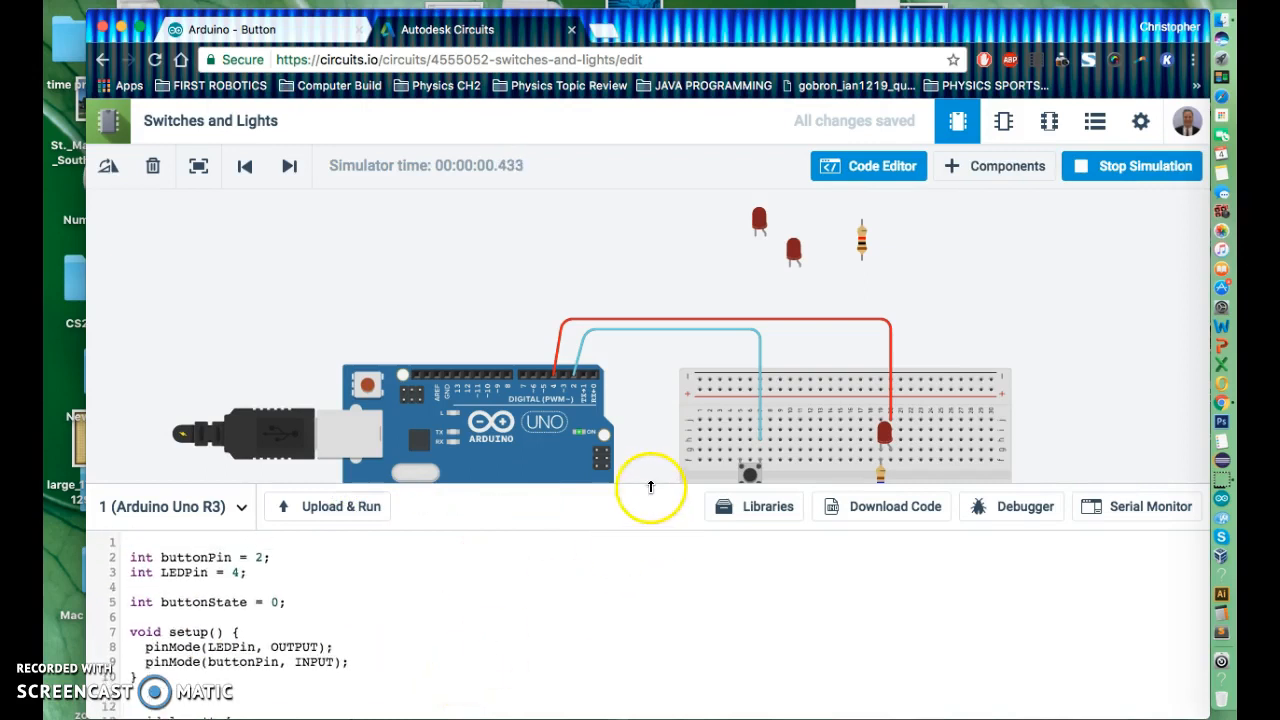
Step: Reveal the whole breadboard, operate its pushbutton repeatedly in the running simulation to test the LED, and stop the simulation
{"action": "left_click_drag", "start_coordinate": [649, 483], "coordinate": [647, 638]}
{"action": "left_click", "coordinate": [750, 478]}
{"action": "left_click", "coordinate": [750, 478]}
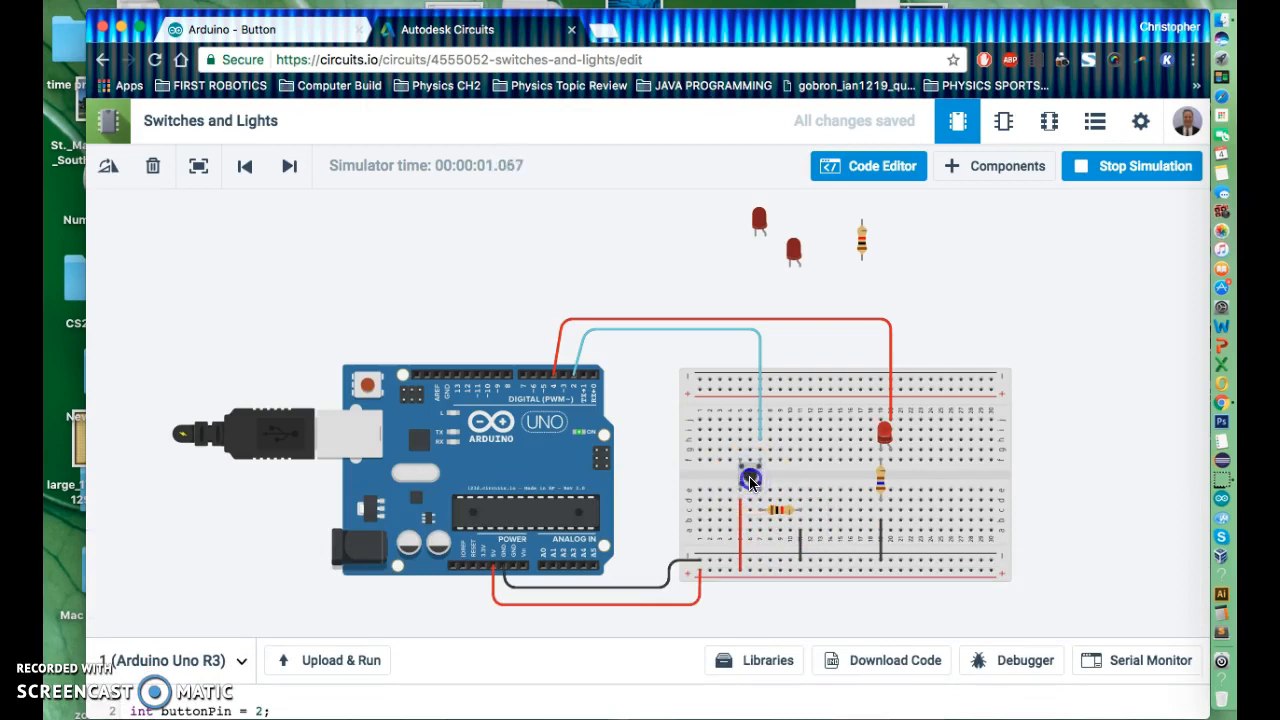
{"action": "left_click", "coordinate": [750, 478]}
{"action": "left_click", "coordinate": [750, 478]}
{"action": "left_click", "coordinate": [750, 478]}
{"action": "left_click", "coordinate": [750, 478]}
{"action": "left_click", "coordinate": [750, 478]}
{"action": "left_click", "coordinate": [750, 478]}
{"action": "left_click", "coordinate": [750, 478]}
{"action": "left_click", "coordinate": [750, 480]}
{"action": "left_click", "coordinate": [750, 480]}
{"action": "left_click", "coordinate": [750, 480]}
{"action": "left_click", "coordinate": [750, 480]}
{"action": "left_click", "coordinate": [742, 480]}
{"action": "left_click", "coordinate": [752, 476]}
{"action": "left_click", "coordinate": [1063, 322]}
{"action": "left_click", "coordinate": [750, 474]}
{"action": "left_click", "coordinate": [750, 474]}
{"action": "left_click", "coordinate": [750, 474]}
{"action": "left_click", "coordinate": [1143, 168]}
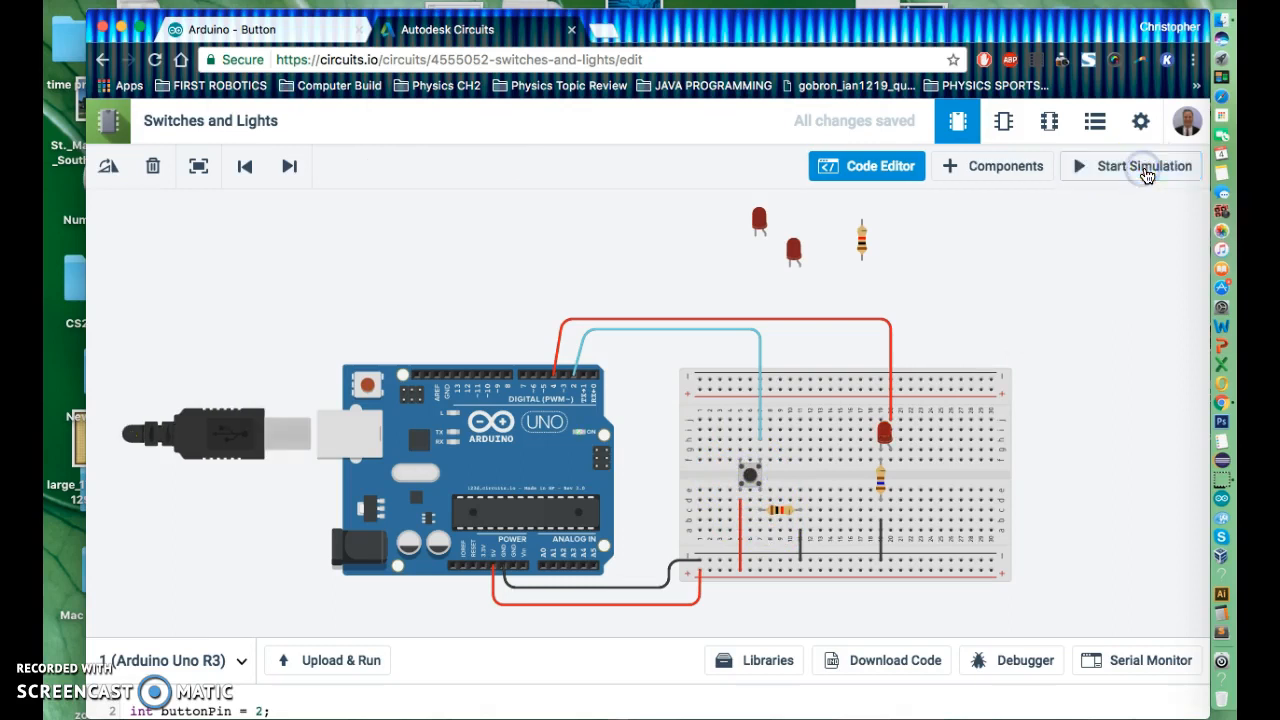